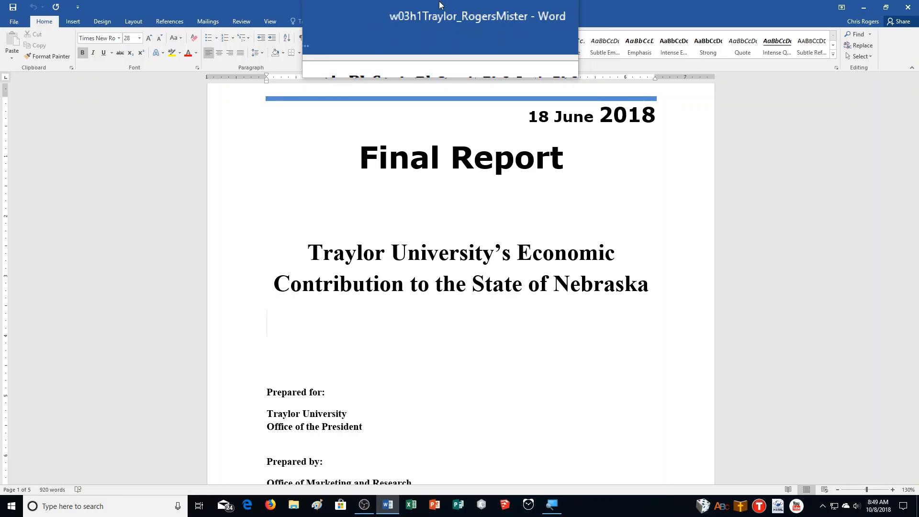
- Save a copy of the document in the CA Demonstration folder under Documents, changing h1 to h2 in the file name
{"action": "left_click", "coordinate": [14, 21]}
{"action": "left_click", "coordinate": [21, 117]}
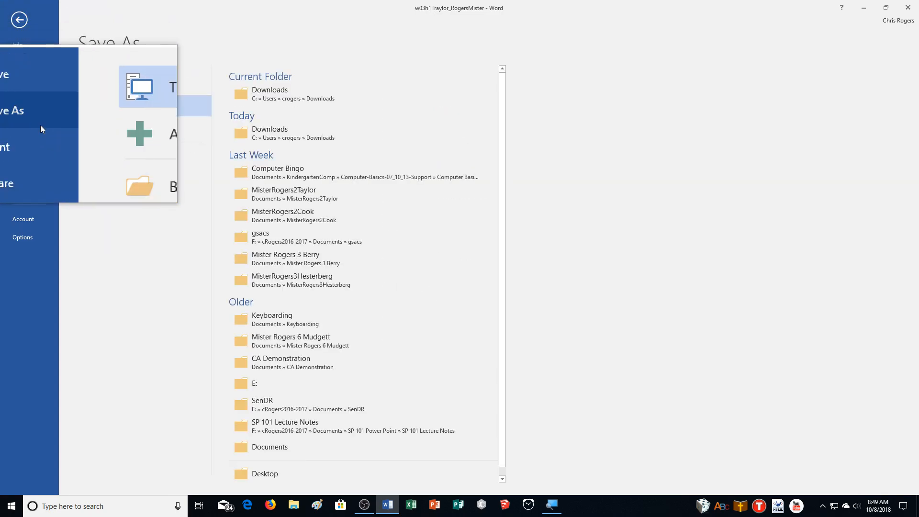
{"action": "left_click", "coordinate": [124, 159]}
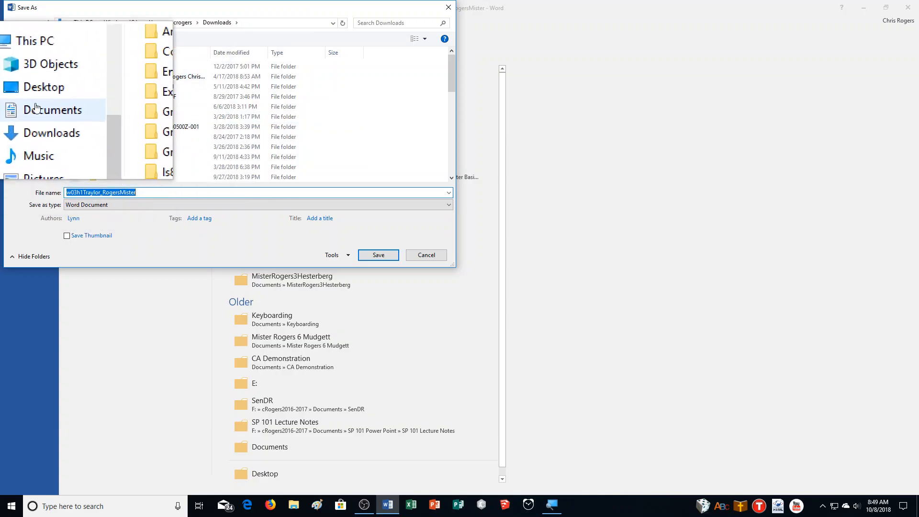
{"action": "left_click", "coordinate": [36, 130]}
{"action": "double_click", "coordinate": [125, 86]}
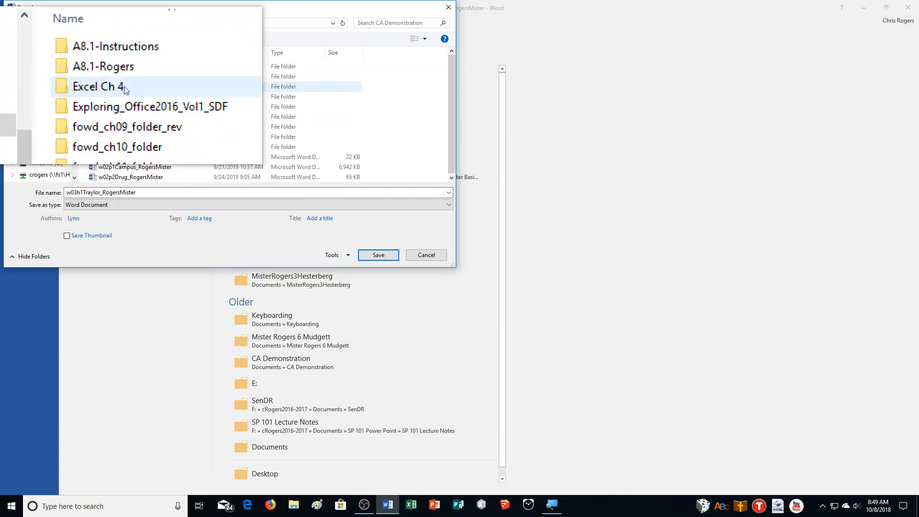
{"action": "left_click", "coordinate": [84, 192]}
{"action": "left_click", "coordinate": [83, 192]}
{"action": "key", "text": "BackSpace"}
{"action": "type", "text": "2"}
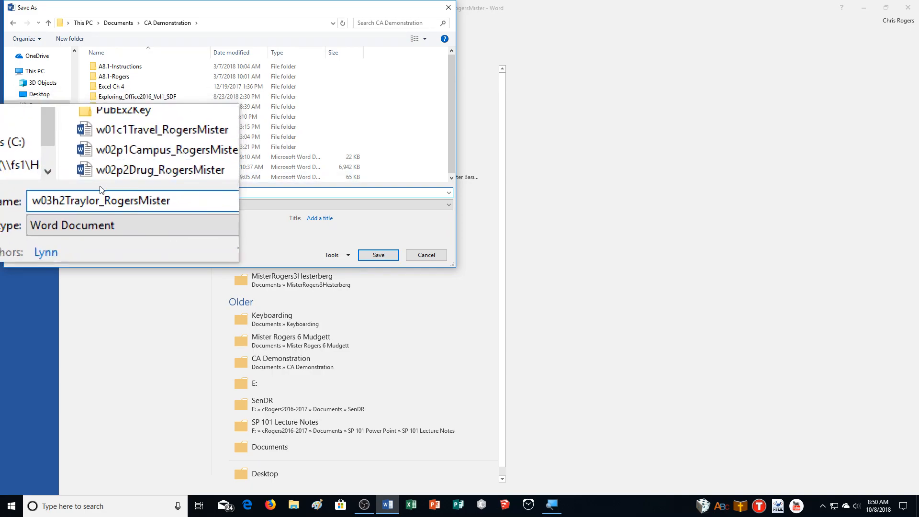
{"action": "left_click", "coordinate": [379, 255]}
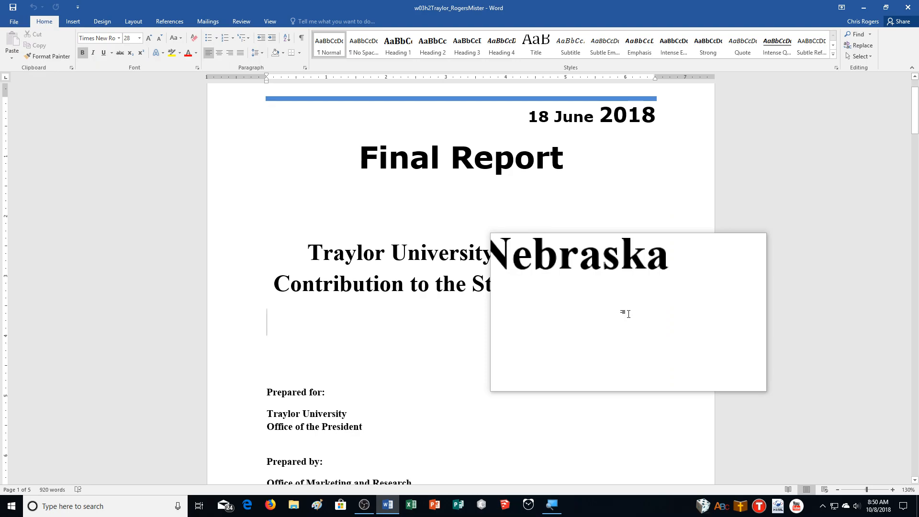
- Examine the Key Findings section with Table 1 and Table 2 on the last page of the report
{"action": "scroll", "coordinate": [629, 314], "scroll_direction": "down", "scroll_amount": 7}
{"action": "scroll", "coordinate": [625, 313], "scroll_direction": "down", "scroll_amount": 2}
{"action": "left_click_drag", "start_coordinate": [916, 172], "coordinate": [916, 460]}
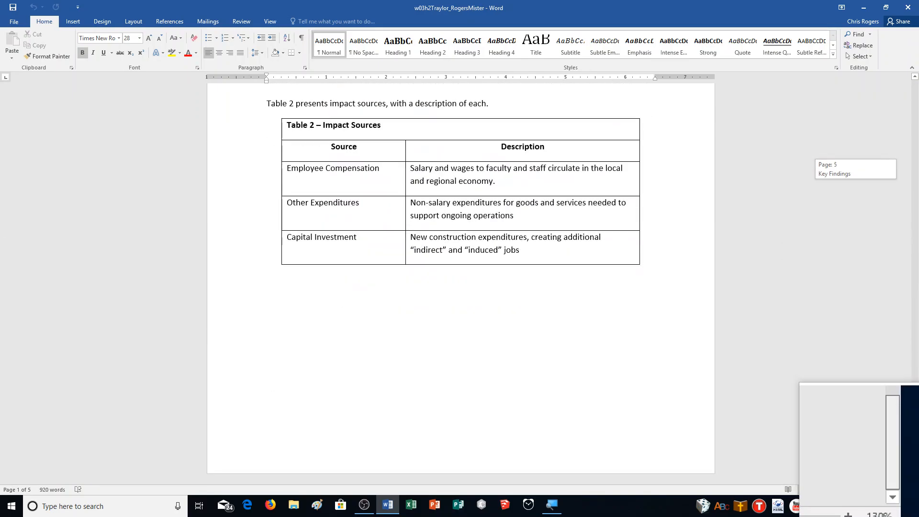
{"action": "left_click", "coordinate": [624, 280]}
{"action": "scroll", "coordinate": [757, 295], "scroll_direction": "up", "scroll_amount": 3}
{"action": "scroll", "coordinate": [774, 293], "scroll_direction": "up", "scroll_amount": 3}
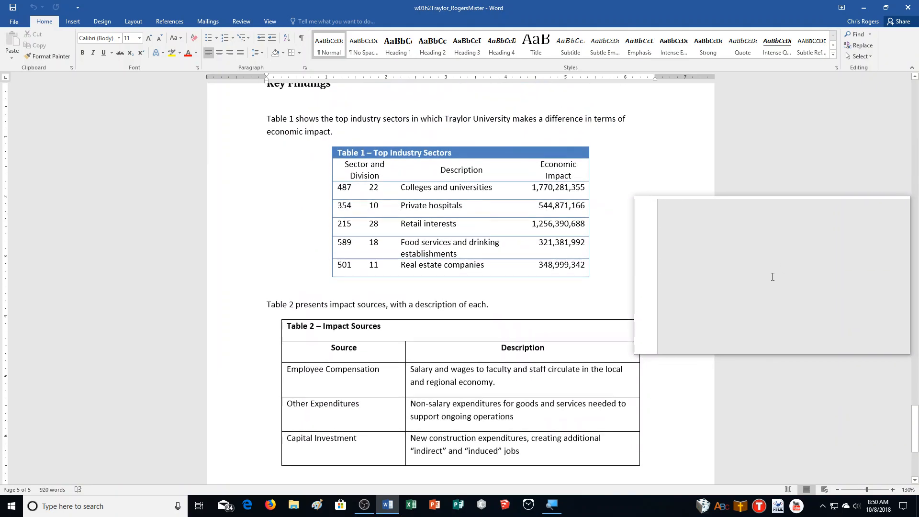
{"action": "scroll", "coordinate": [773, 276], "scroll_direction": "up", "scroll_amount": 1}
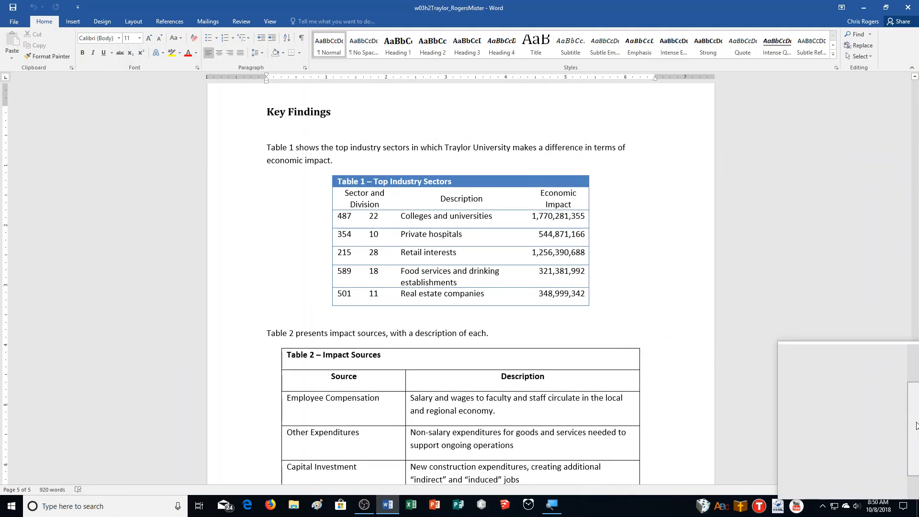
{"action": "scroll", "coordinate": [917, 425], "scroll_direction": "down", "scroll_amount": 1}
{"action": "scroll", "coordinate": [917, 425], "scroll_direction": "up", "scroll_amount": 2}
{"action": "scroll", "coordinate": [916, 427], "scroll_direction": "down", "scroll_amount": 2}
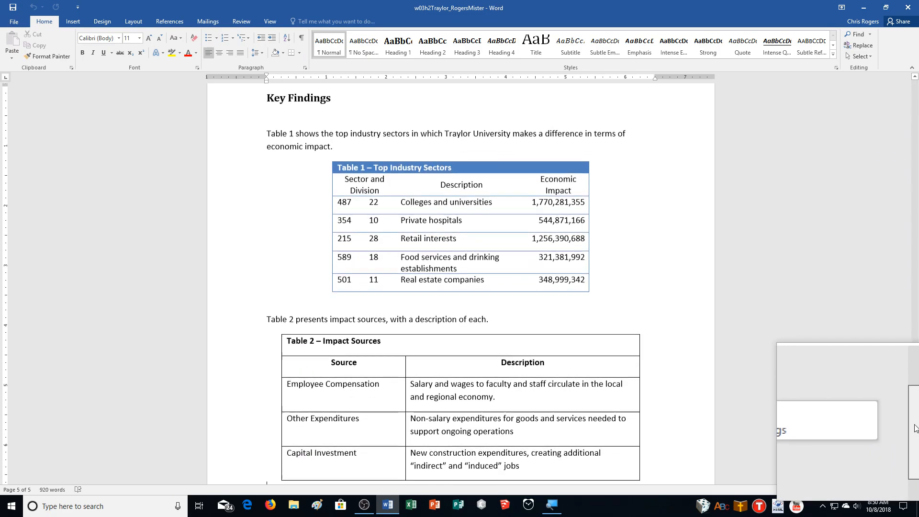
{"action": "left_click_drag", "start_coordinate": [917, 429], "coordinate": [917, 430]}
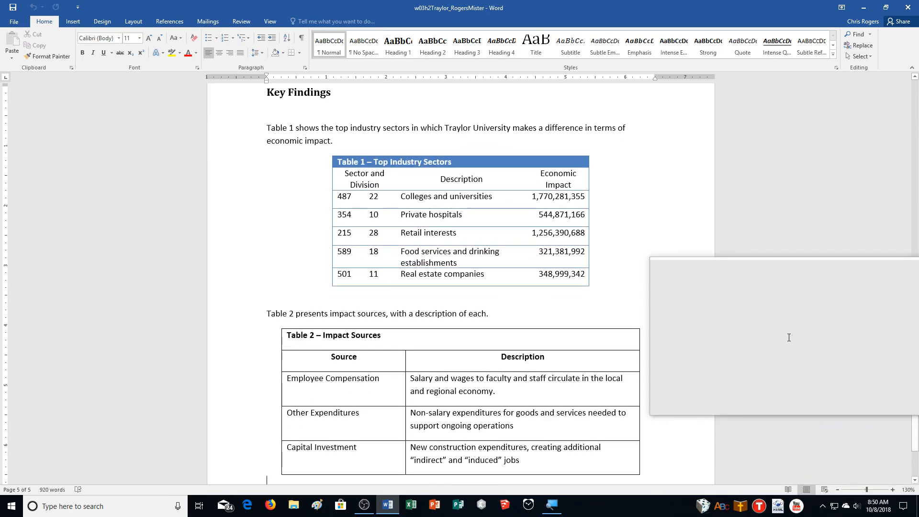
{"action": "key", "text": "super+Escape"}
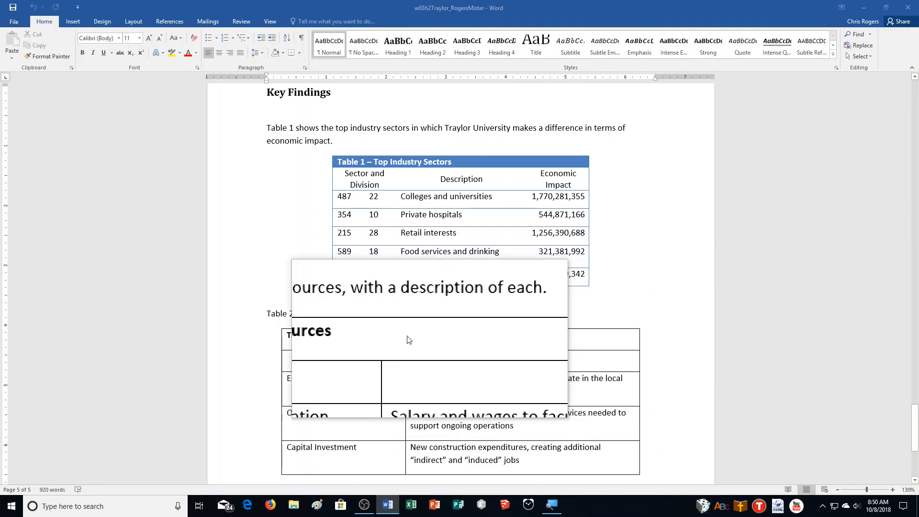
- Insert a row below the last row of Table 1 and enter Total in its Description cell
{"action": "left_click", "coordinate": [380, 281]}
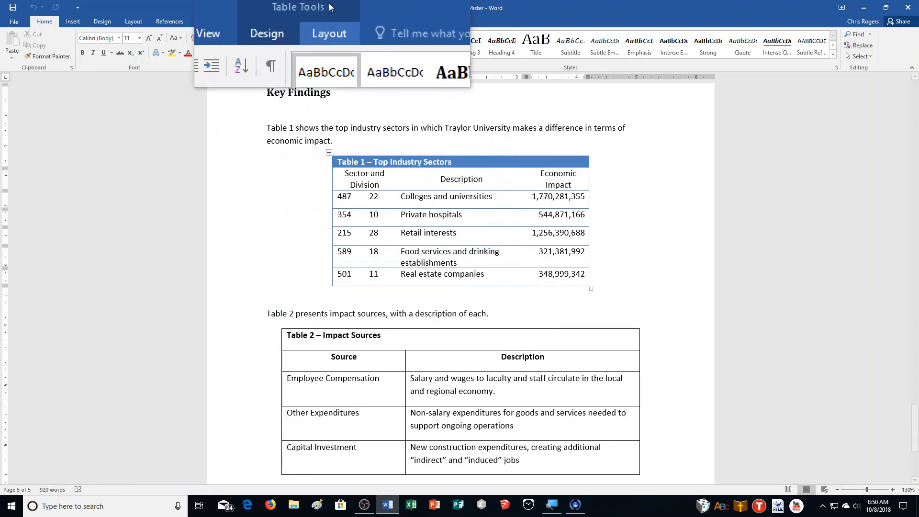
{"action": "left_click", "coordinate": [337, 21]}
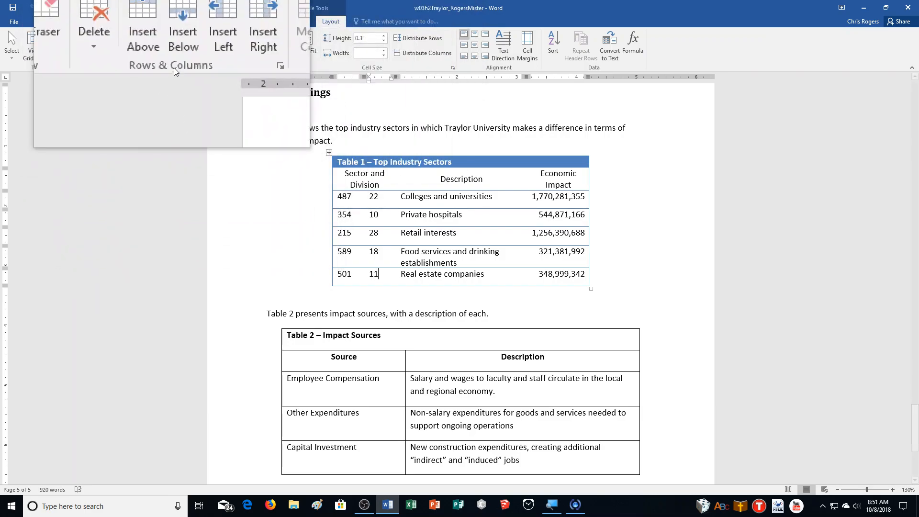
{"action": "left_click", "coordinate": [174, 44]}
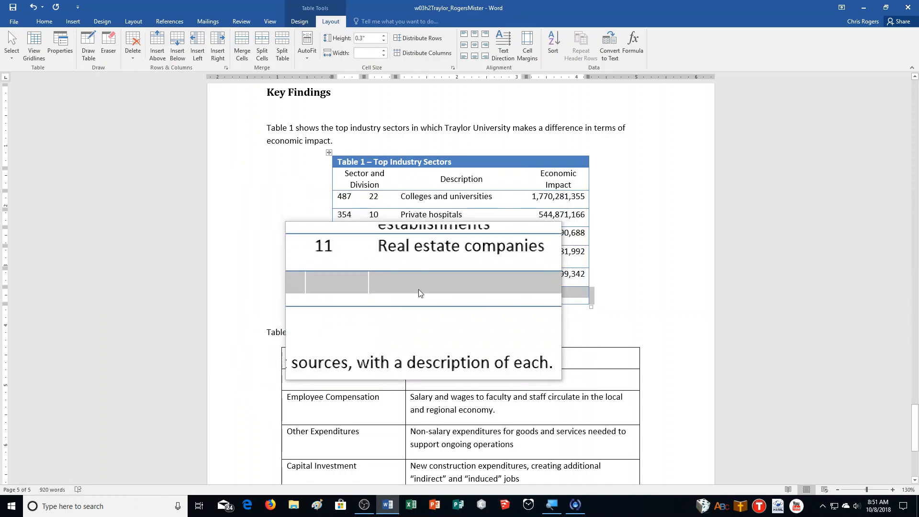
{"action": "left_click", "coordinate": [421, 295]}
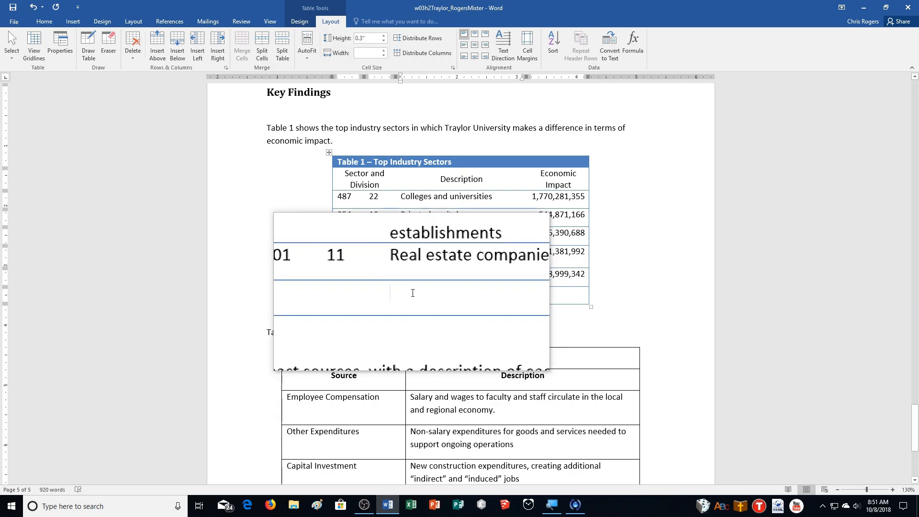
{"action": "type", "text": "Total"}
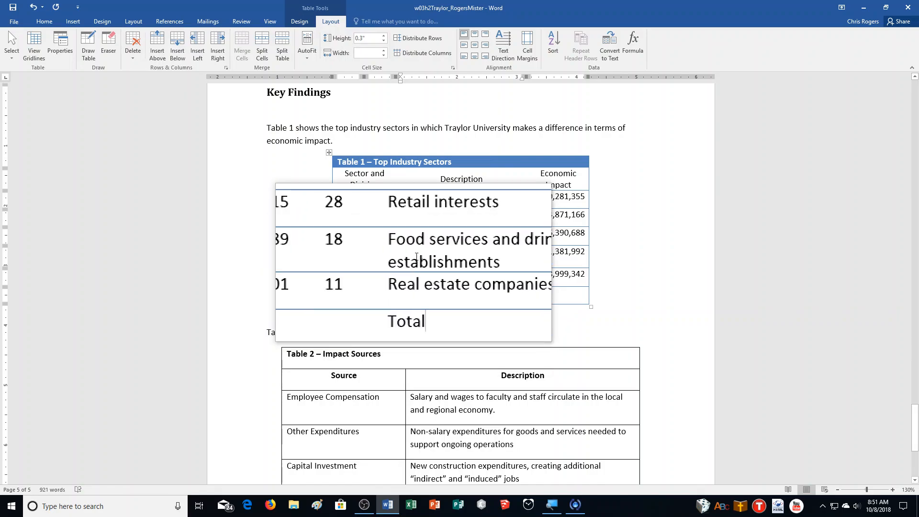
- Make the word Total in Table 1's last row bold and align it to the top right of its cell
{"action": "double_click", "coordinate": [410, 296]}
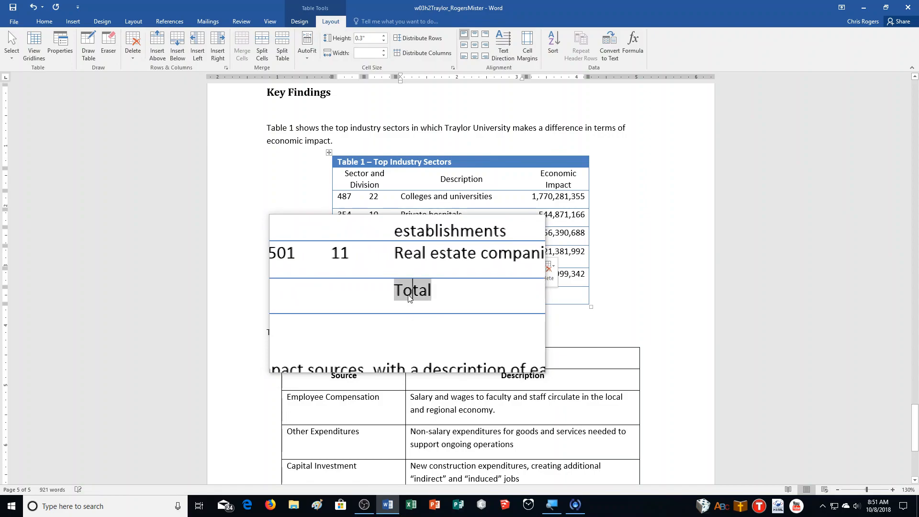
{"action": "left_click", "coordinate": [48, 23]}
{"action": "left_click", "coordinate": [82, 53]}
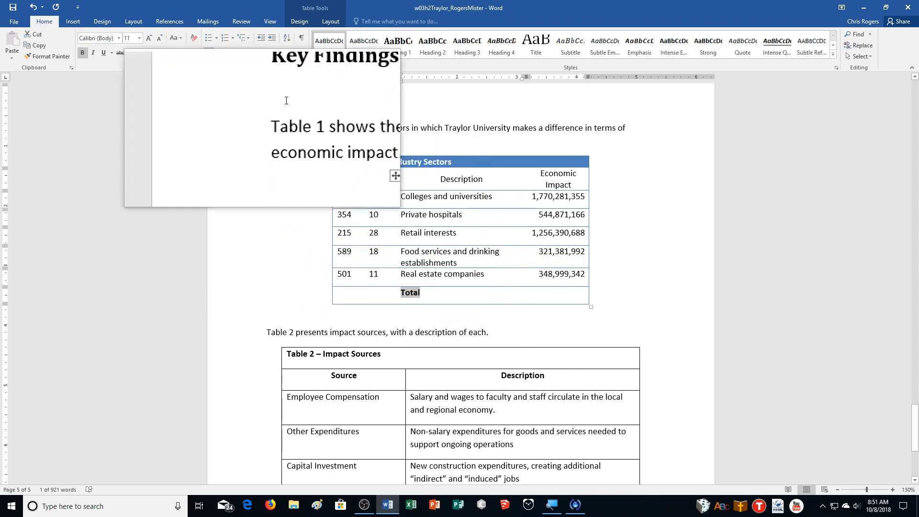
{"action": "left_click", "coordinate": [333, 21]}
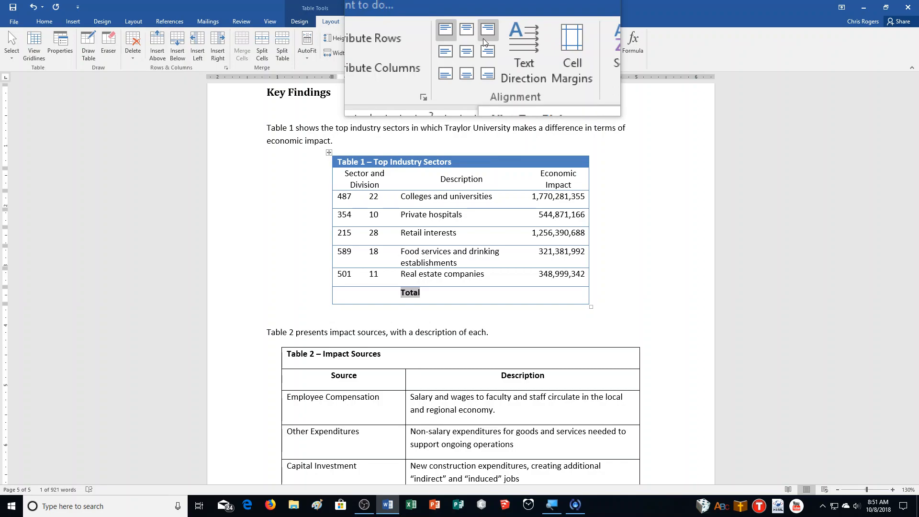
{"action": "left_click", "coordinate": [485, 37]}
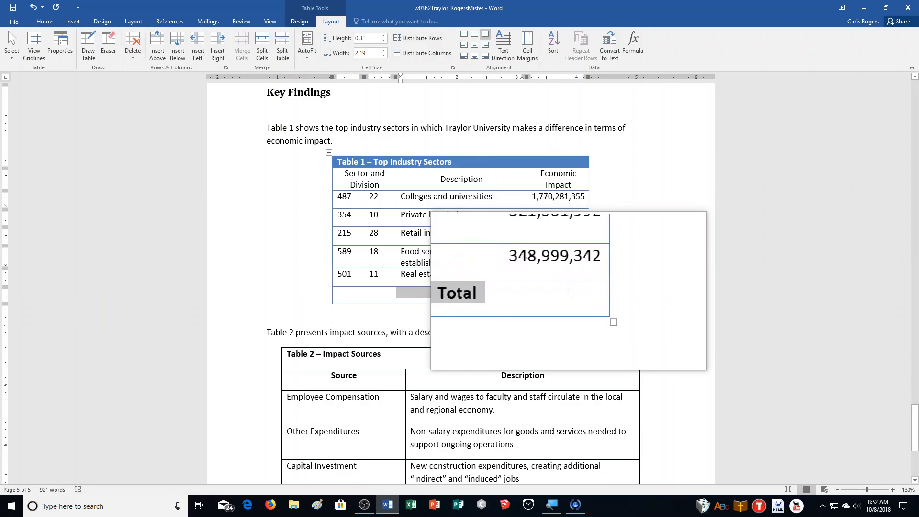
- Insert the formula =SUM(ABOVE) with number format #,##0 in the Total row's Economic Impact cell
{"action": "left_click", "coordinate": [570, 293]}
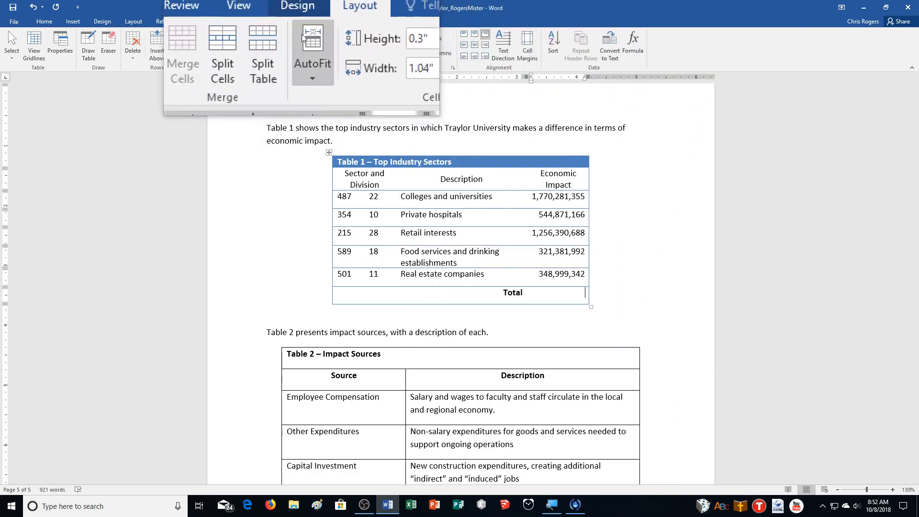
{"action": "left_click", "coordinate": [630, 44]}
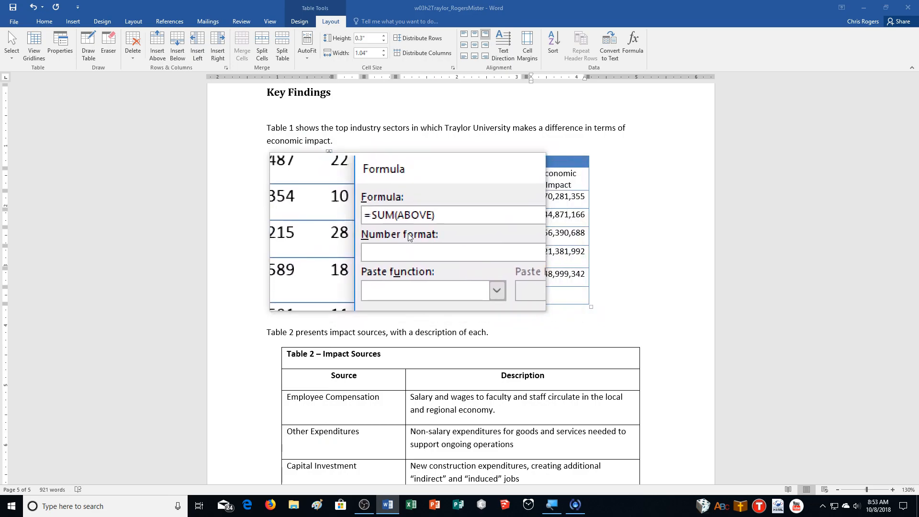
{"action": "left_click", "coordinate": [528, 242]}
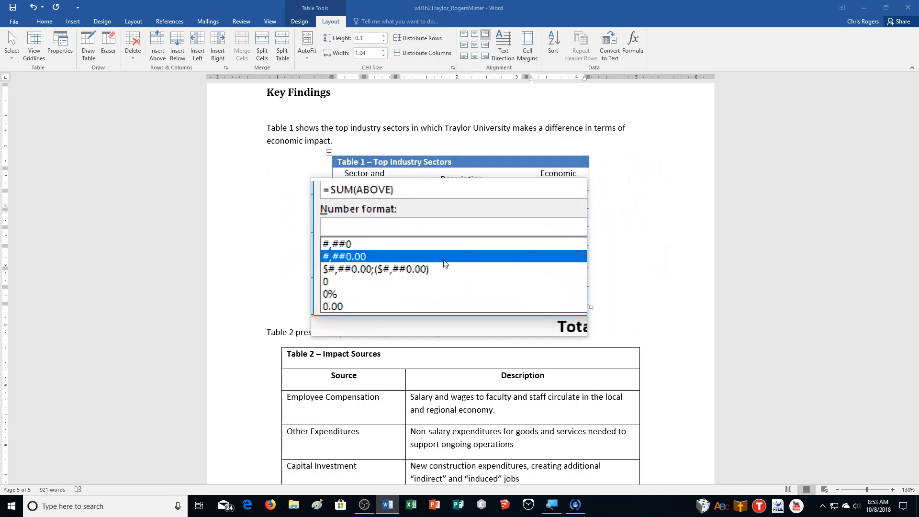
{"action": "left_click", "coordinate": [401, 251]}
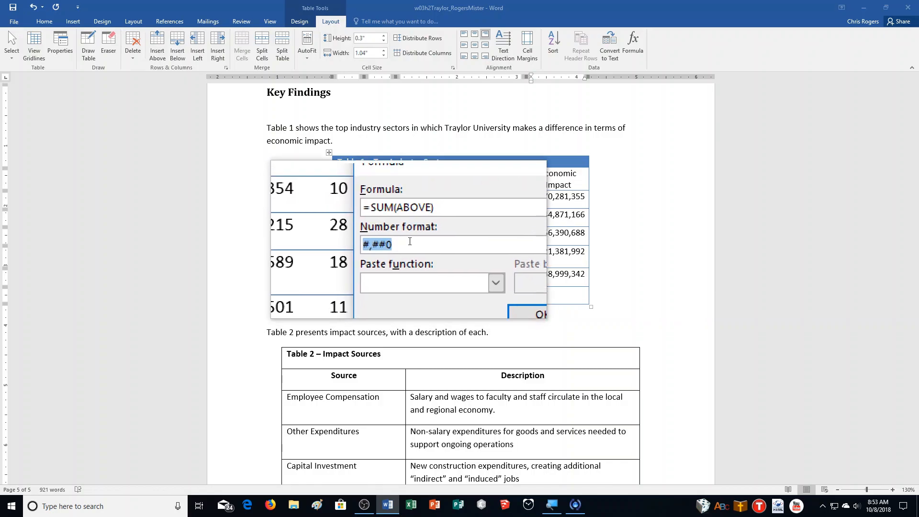
{"action": "left_click", "coordinate": [482, 277]}
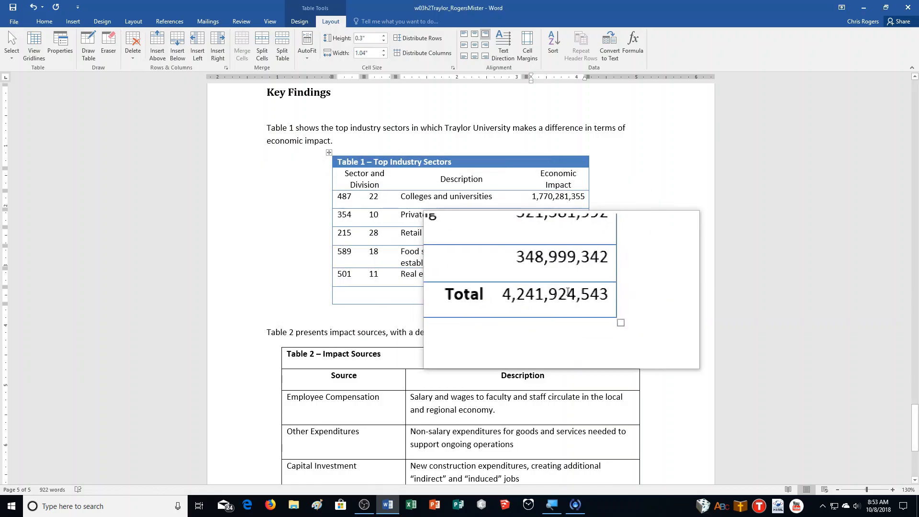
{"action": "left_click", "coordinate": [567, 290]}
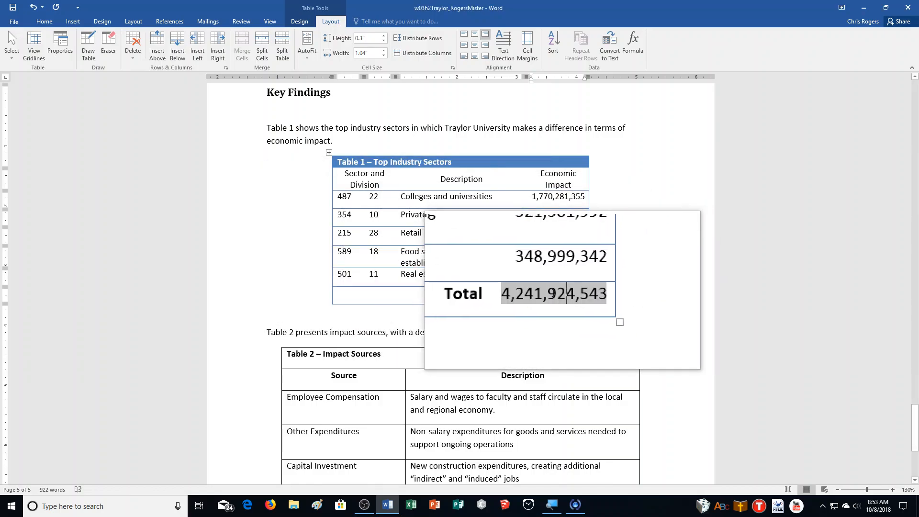
- Insert a column to the right of Economic Impact in Table 1 and give it the heading Percentage of Total
{"action": "left_click", "coordinate": [585, 292]}
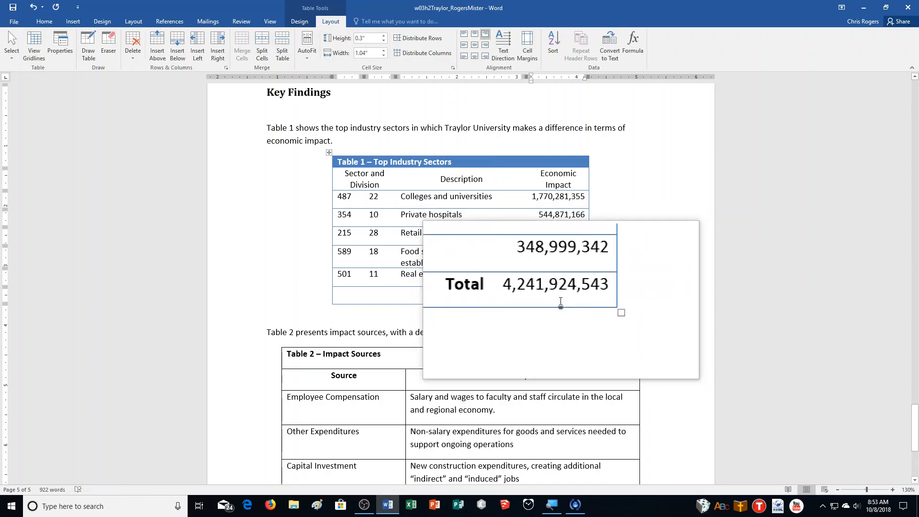
{"action": "left_click", "coordinate": [217, 53]}
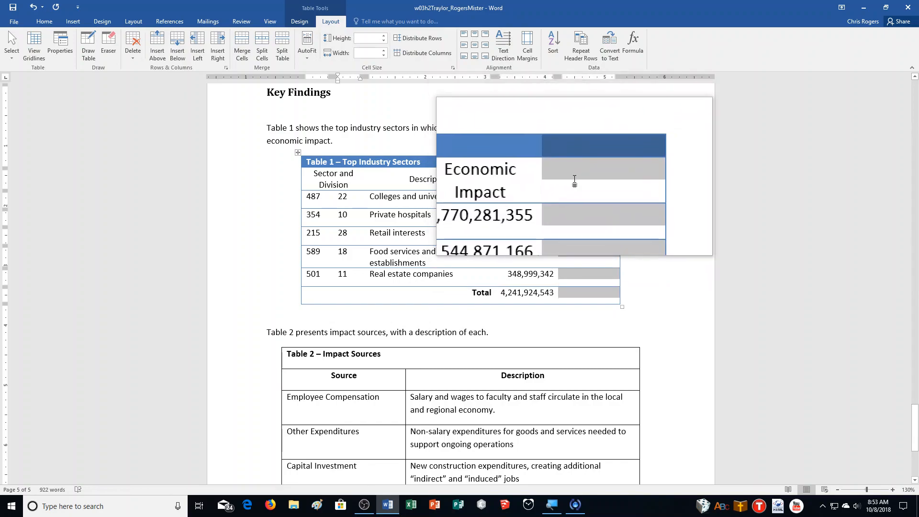
{"action": "left_click", "coordinate": [574, 180]}
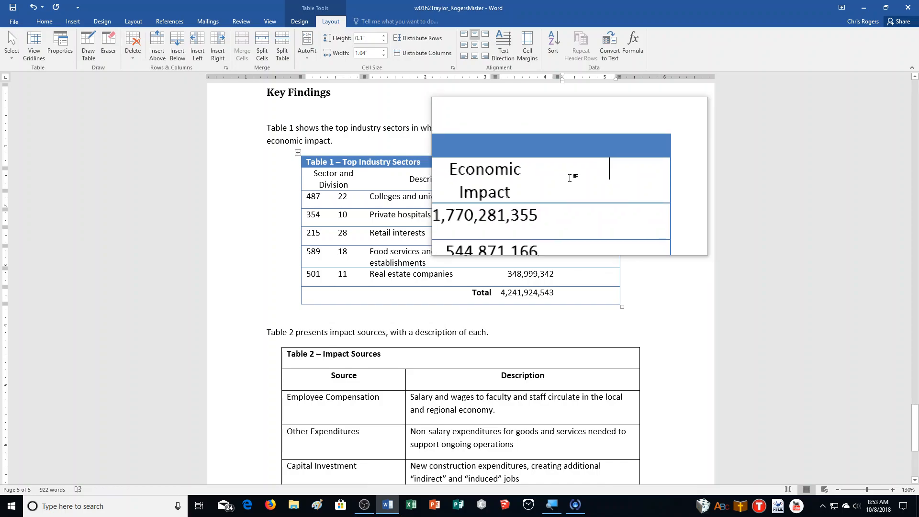
{"action": "type", "text": "Percentag"}
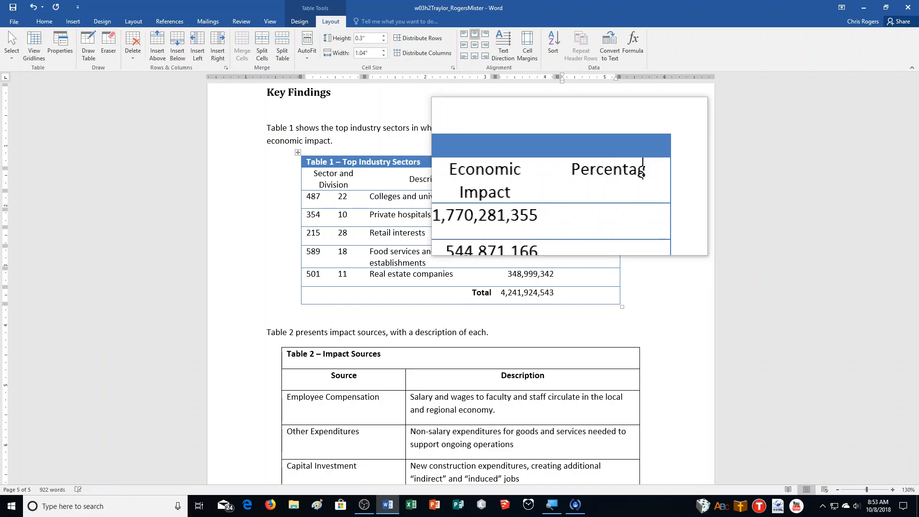
{"action": "type", "text": "e of Total"}
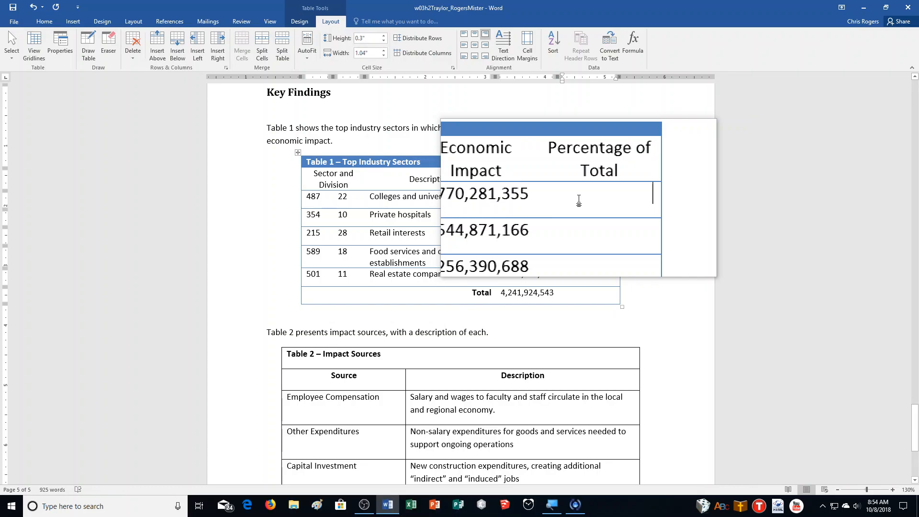
- Insert the formula =D3/D8*100 with number format 0.00% in the Colleges and universities row's Percentage of Total cell
{"action": "left_click", "coordinate": [636, 50]}
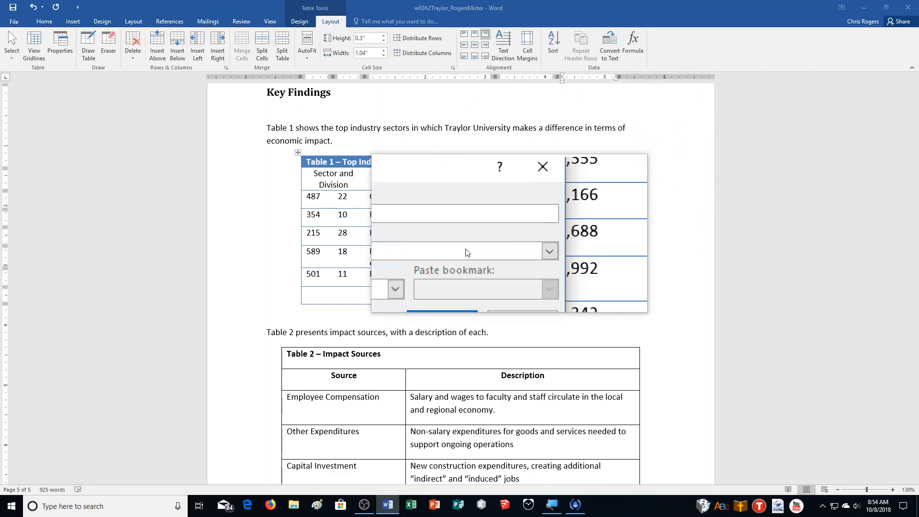
{"action": "mouse_move", "coordinate": [423, 226]}
{"action": "left_mouse_down"}
{"action": "mouse_move", "coordinate": [392, 229]}
{"action": "mouse_move", "coordinate": [406, 225]}
{"action": "left_mouse_up"}
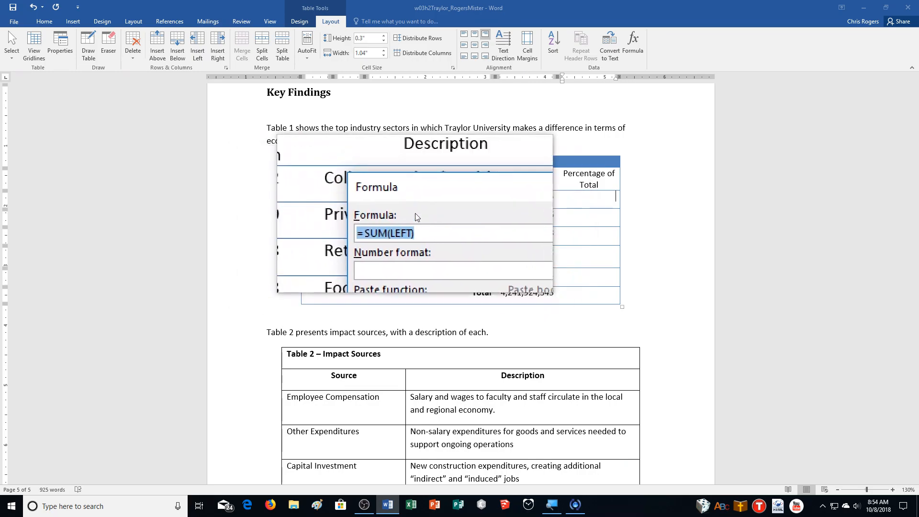
{"action": "type", "text": "="}
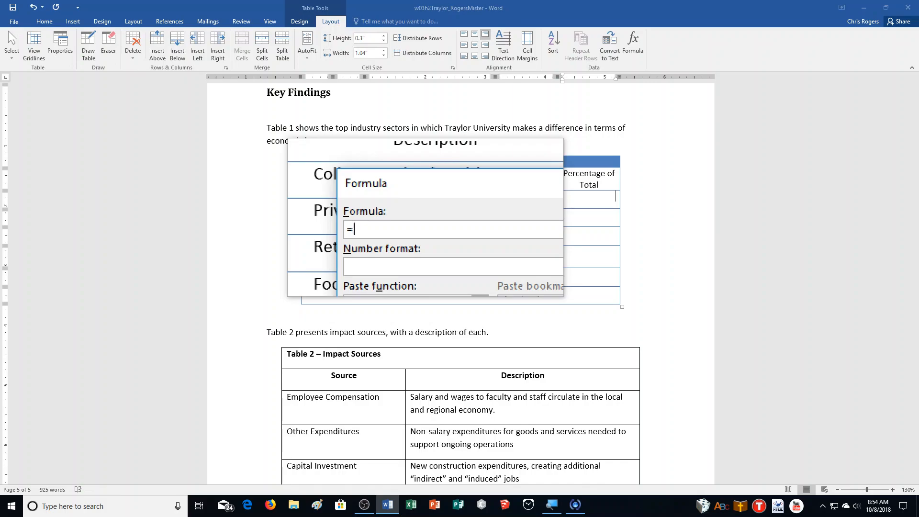
{"action": "type", "text": "D3/D8*100"}
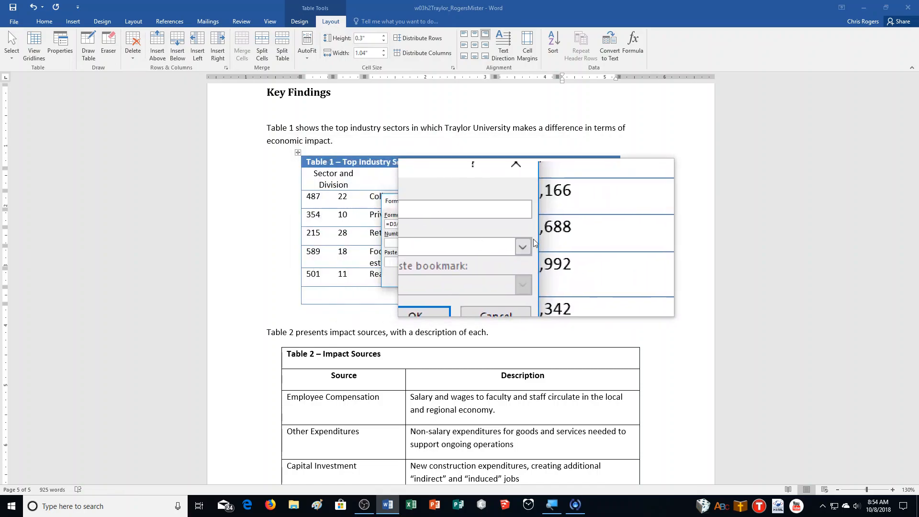
{"action": "left_click", "coordinate": [528, 246]}
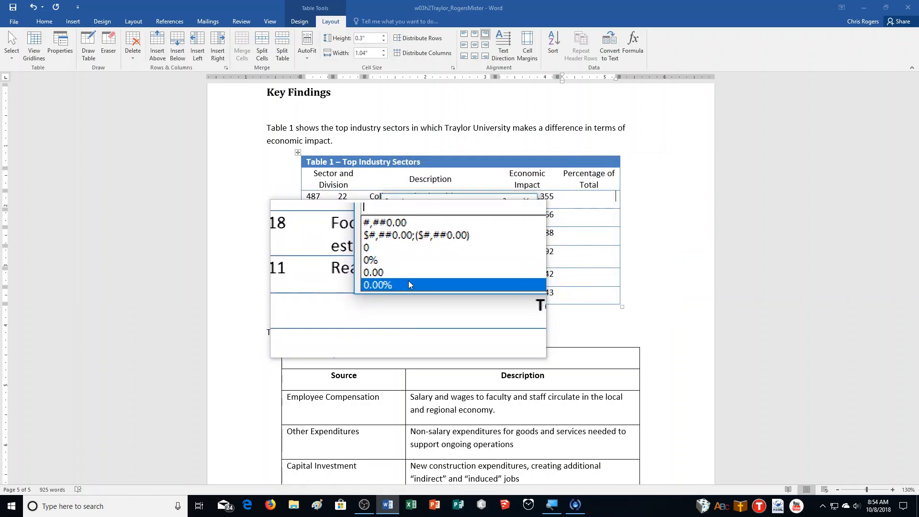
{"action": "left_click", "coordinate": [409, 284]}
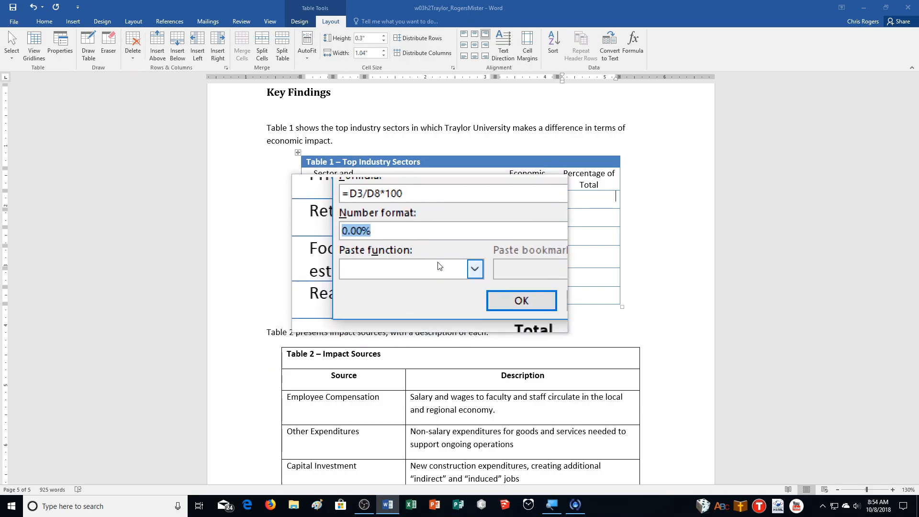
{"action": "left_click", "coordinate": [472, 259]}
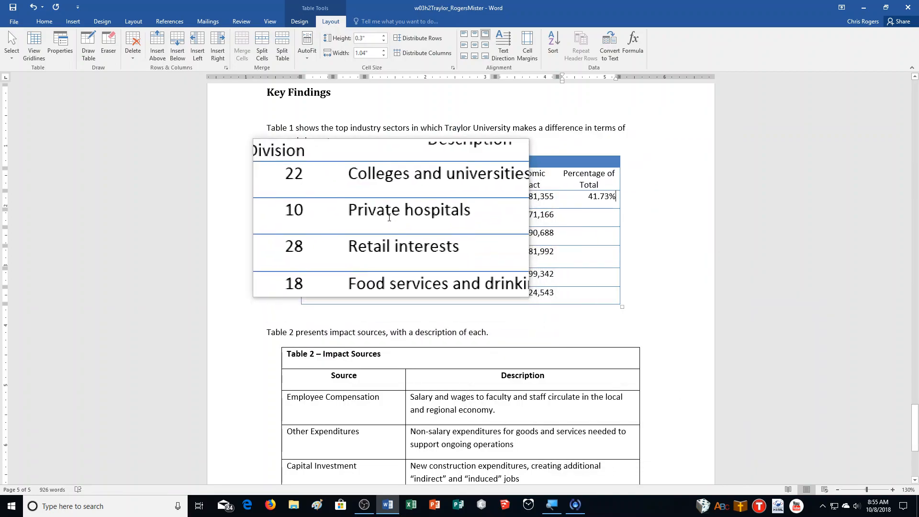
- Insert the formula =D4/D8*100 with number format 0.00% in the Private hospitals row's Percentage of Total cell
{"action": "left_click", "coordinate": [588, 216]}
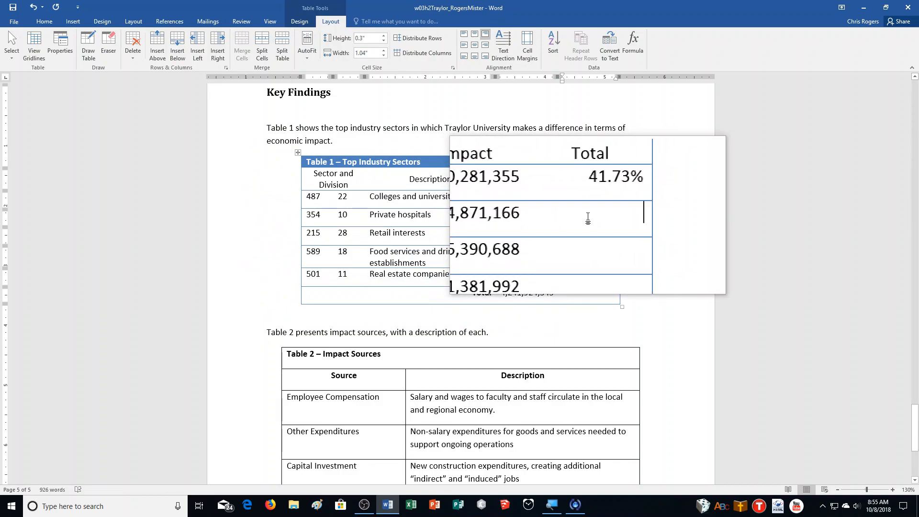
{"action": "left_click", "coordinate": [637, 45]}
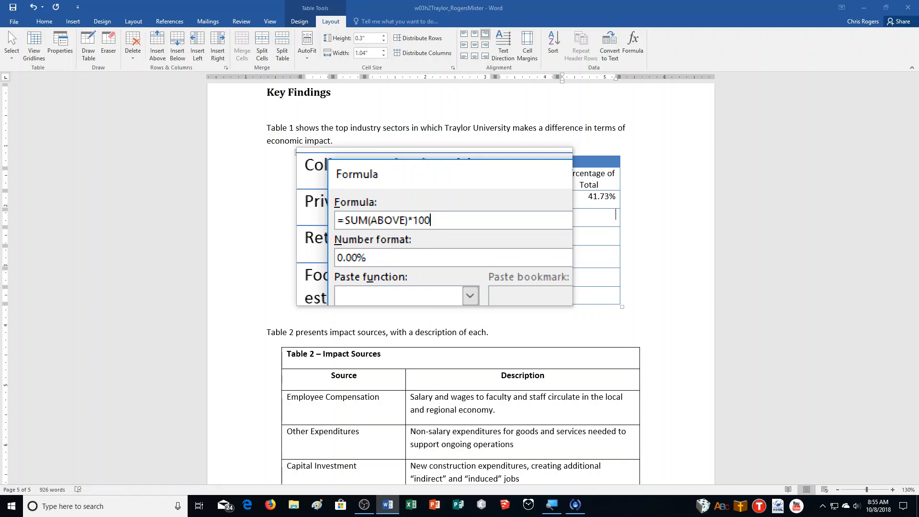
{"action": "key", "text": "BackSpace"}
{"action": "key", "text": "BackSpace"}
{"action": "key", "text": "BackSpace"}
{"action": "key", "text": "BackSpace"}
{"action": "key", "text": "BackSpace"}
{"action": "key", "text": "BackSpace"}
{"action": "key", "text": "BackSpace"}
{"action": "key", "text": "BackSpace"}
{"action": "key", "text": "BackSpace"}
{"action": "key", "text": "BackSpace"}
{"action": "key", "text": "BackSpace"}
{"action": "key", "text": "BackSpace"}
{"action": "key", "text": "BackSpace"}
{"action": "key", "text": "BackSpace"}
{"action": "key", "text": "BackSpace"}
{"action": "type", "text": "=D4/D"}
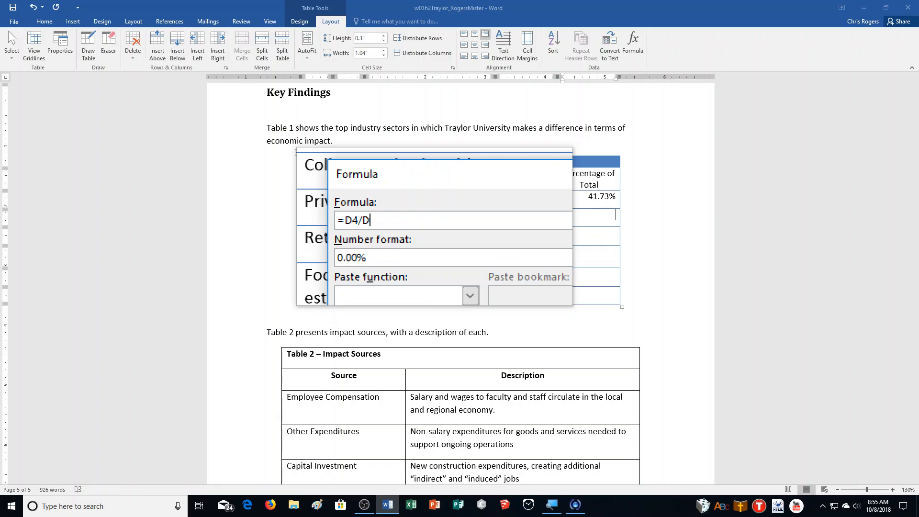
{"action": "type", "text": "8*100"}
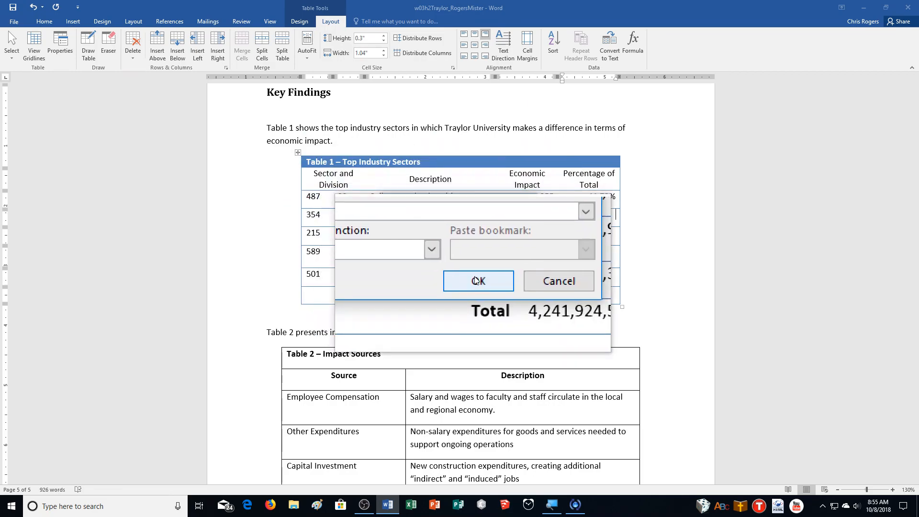
{"action": "left_click", "coordinate": [477, 281]}
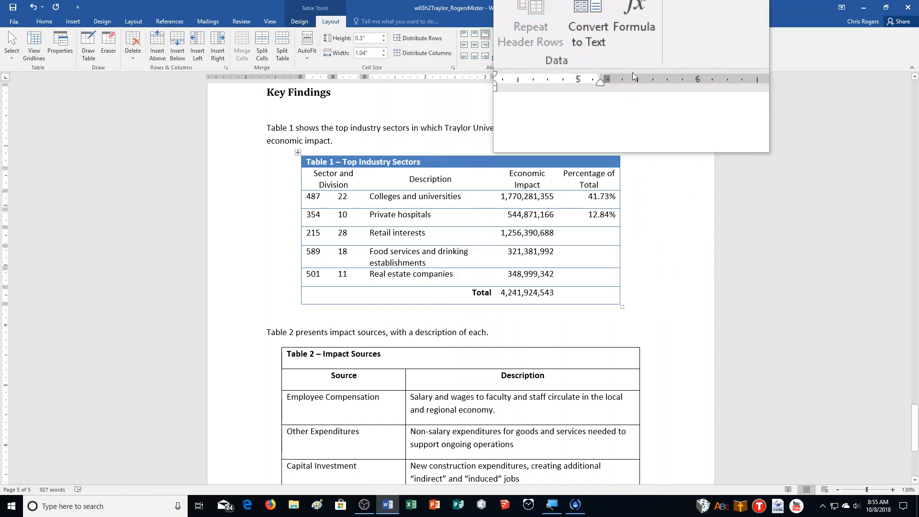
- Insert the formula =D5/D8*100 with number format 0.00% in the Retail interests row's Percentage of Total cell
{"action": "left_click", "coordinate": [639, 57]}
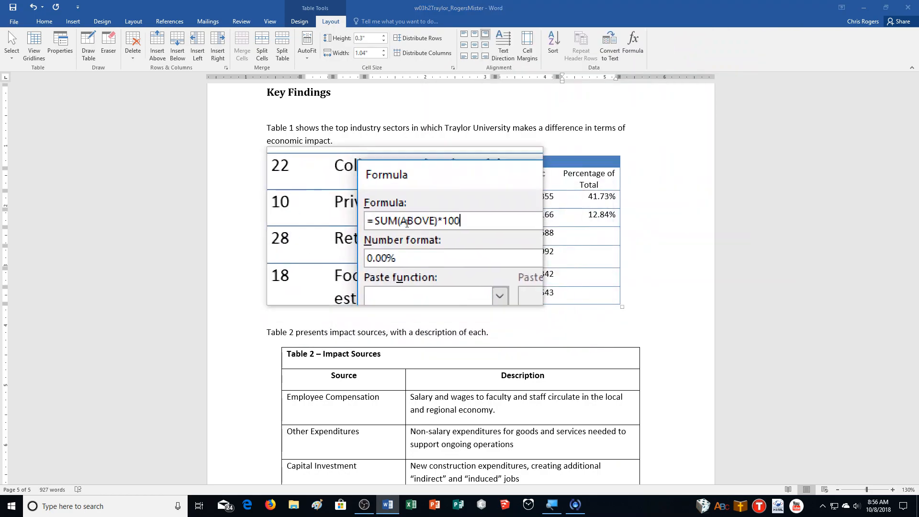
{"action": "left_click_drag", "start_coordinate": [438, 224], "coordinate": [392, 227]}
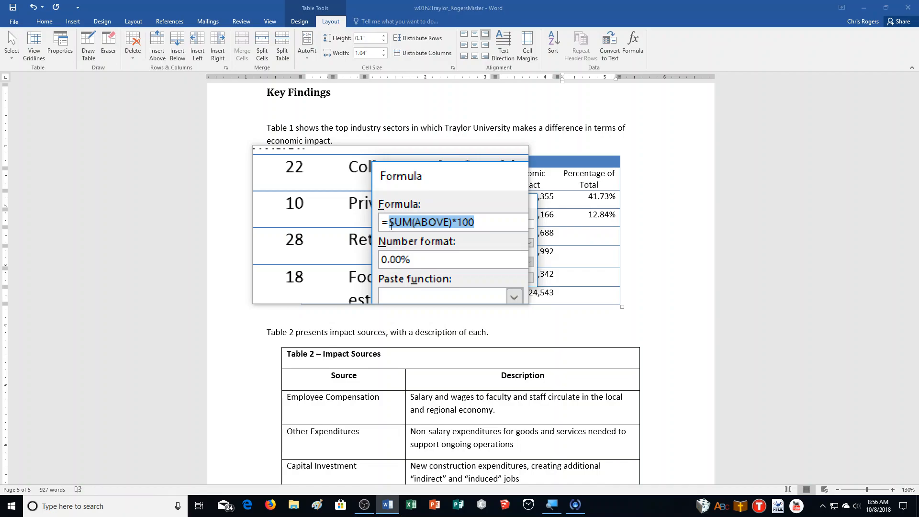
{"action": "type", "text": "D5/D8*100"}
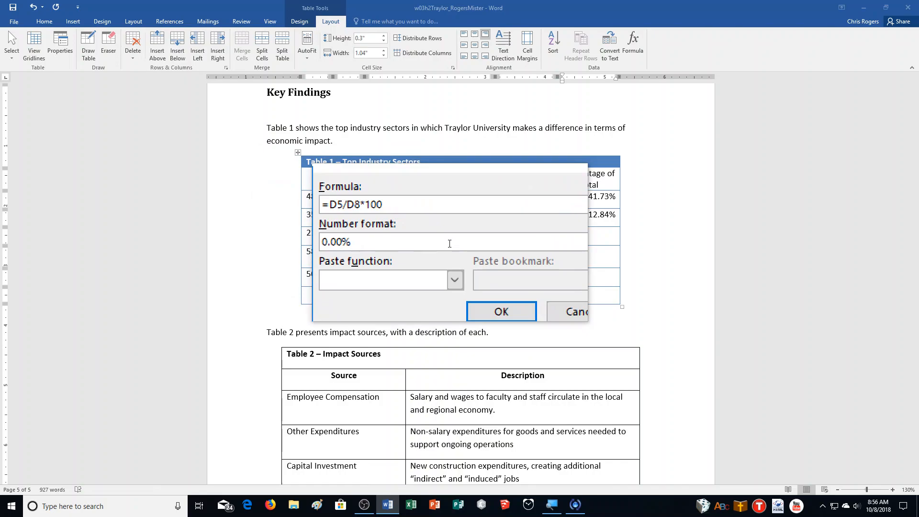
{"action": "left_click", "coordinate": [474, 276]}
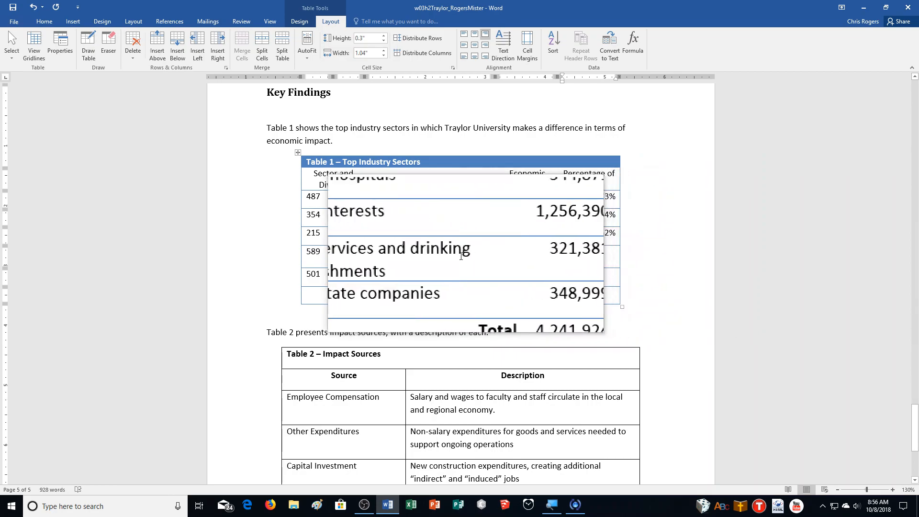
- Insert the formula =D6/D8*100 with number format 0.00% in the Food services and drinking establishments row's Percentage of Total cell
{"action": "left_click", "coordinate": [639, 49]}
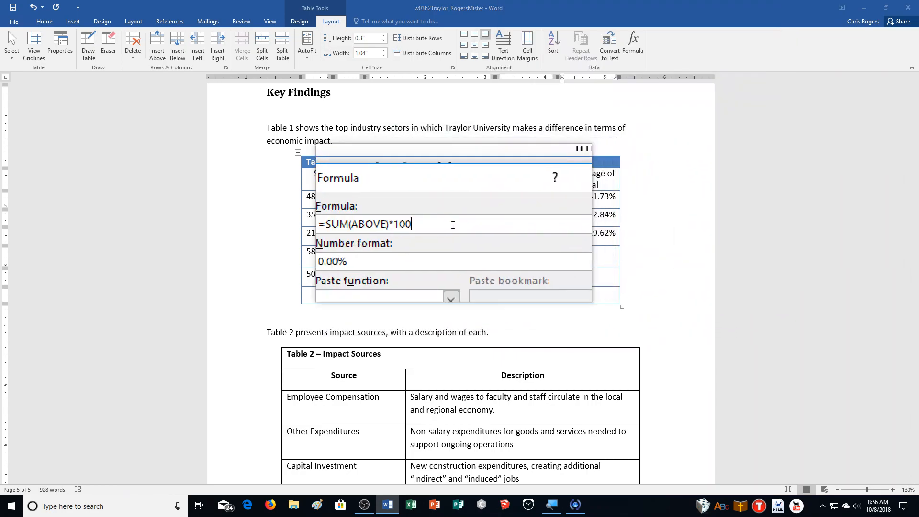
{"action": "left_click_drag", "start_coordinate": [454, 225], "coordinate": [391, 226]}
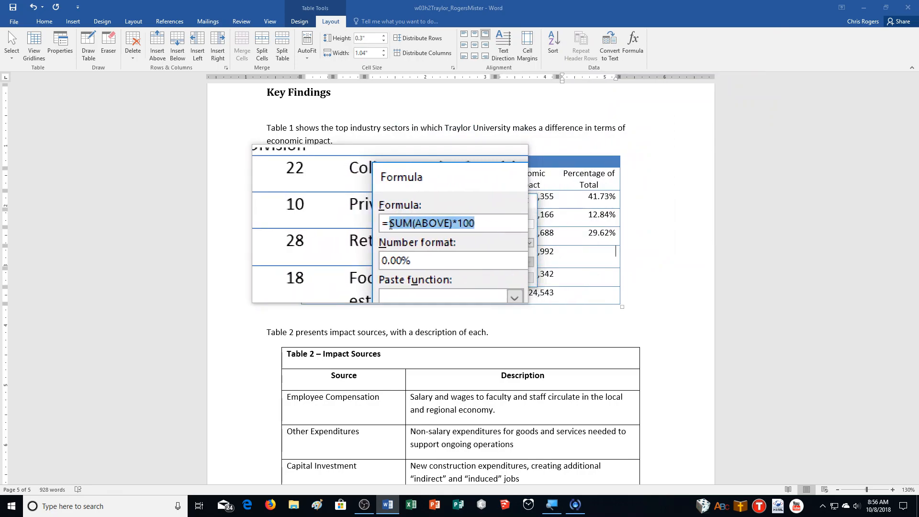
{"action": "type", "text": "D6/D8*100"}
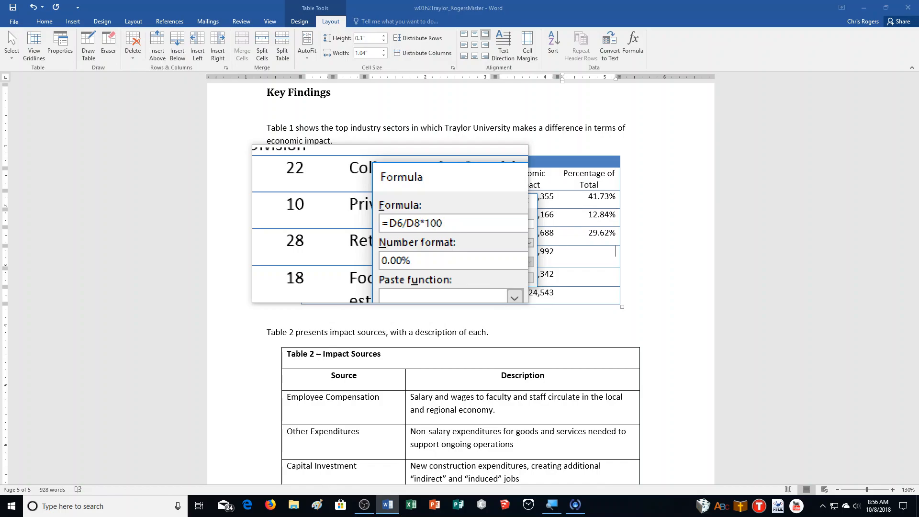
{"action": "key", "text": "Return"}
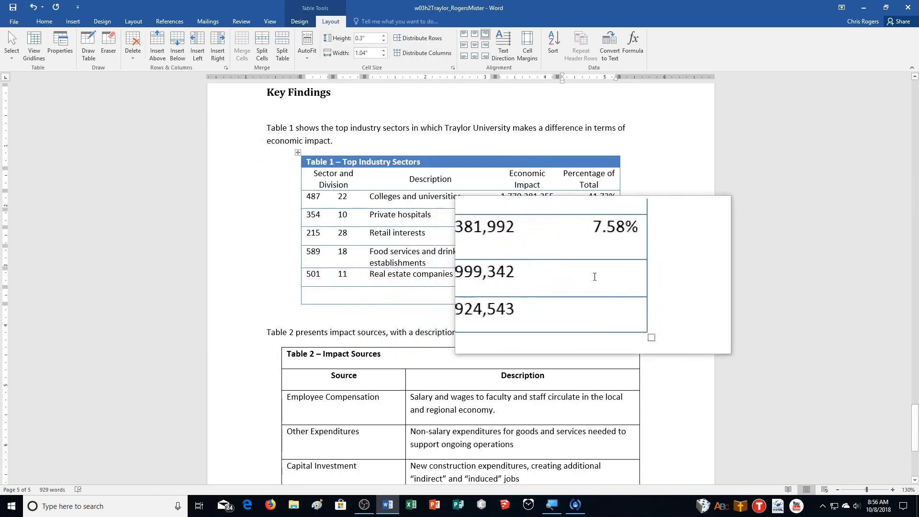
- Insert the formula =D7/D8*100 with number format 0.00% in the Real estate companies row's Percentage of Total cell
{"action": "left_click", "coordinate": [627, 50]}
{"action": "left_click_drag", "start_coordinate": [477, 221], "coordinate": [391, 229]}
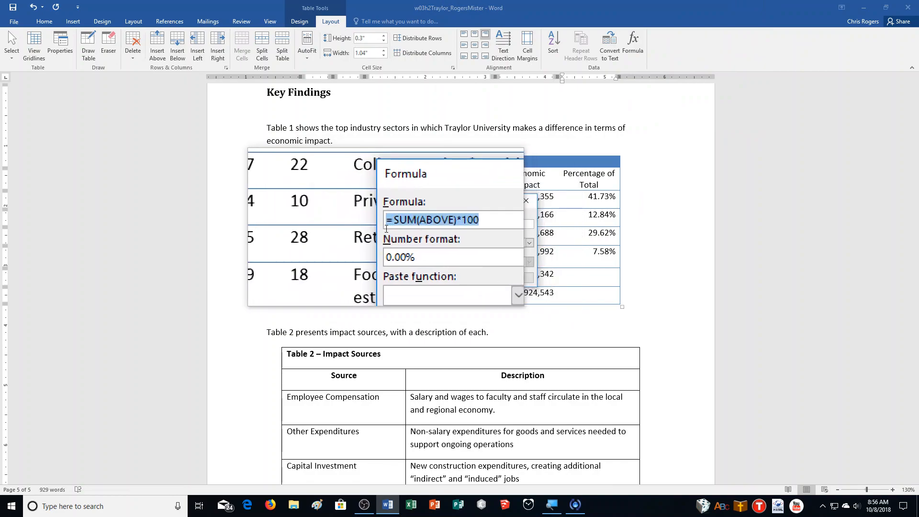
{"action": "type", "text": "D7"}
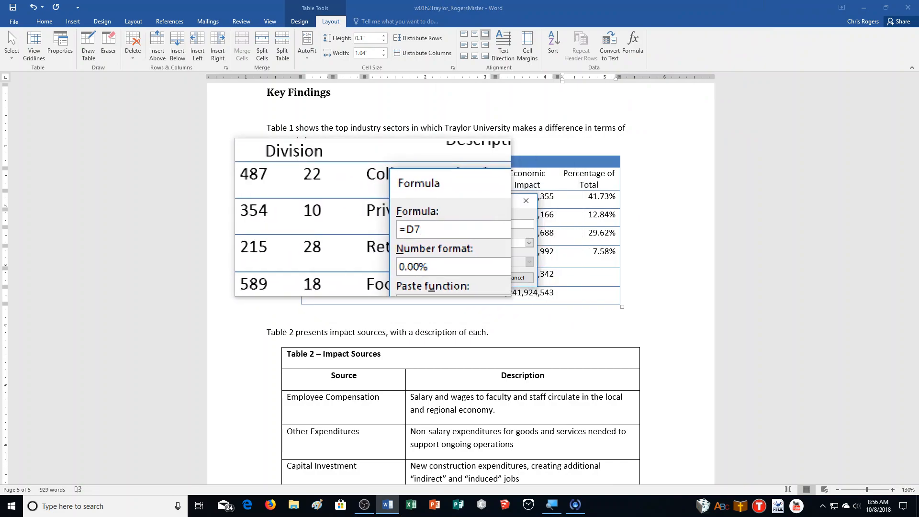
{"action": "type", "text": "/D8*100"}
{"action": "left_click", "coordinate": [488, 276]}
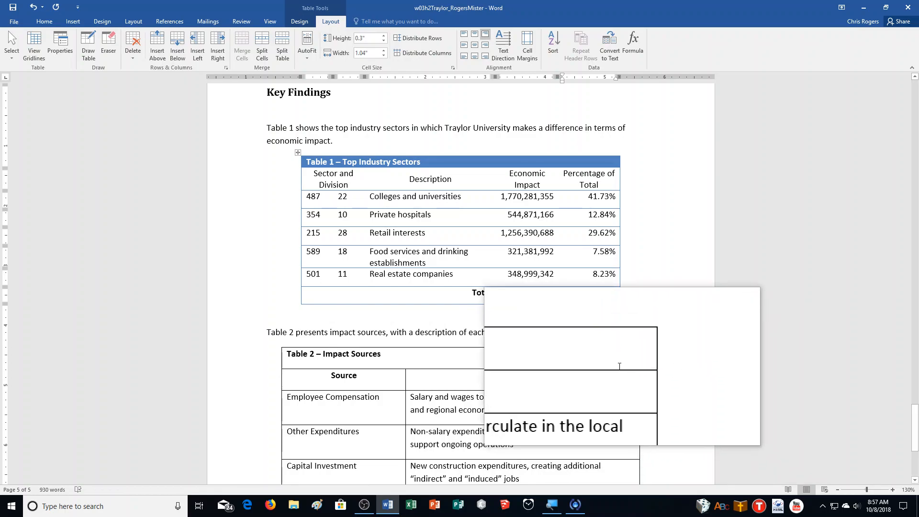
- Change the Real estate companies' Economic Impact to 338,999,342 and update the formula field in the Total row
{"action": "left_click", "coordinate": [554, 282]}
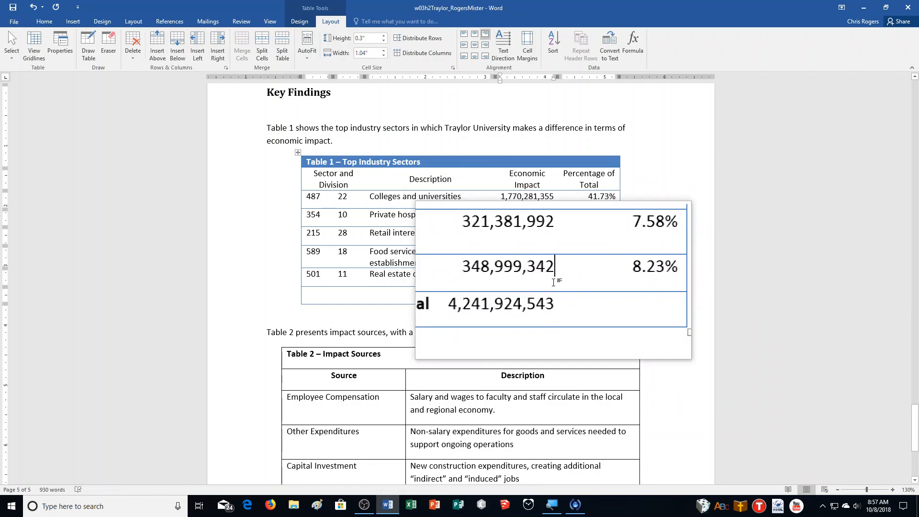
{"action": "left_click", "coordinate": [517, 277]}
{"action": "key", "text": "BackSpace"}
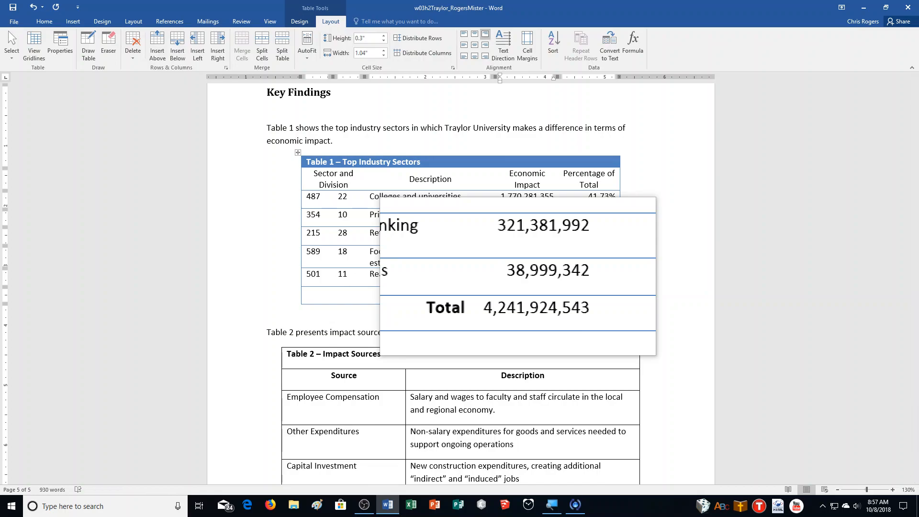
{"action": "type", "text": "3"}
{"action": "left_click", "coordinate": [531, 293]}
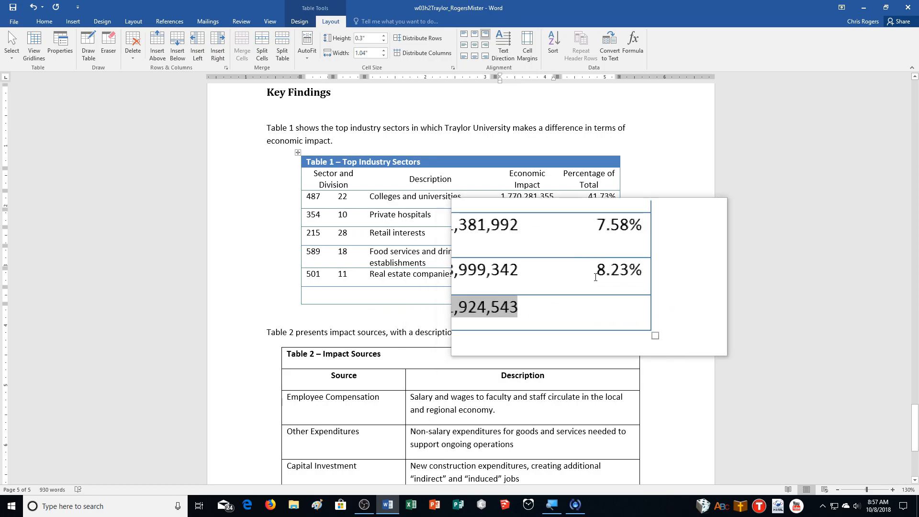
{"action": "right_click", "coordinate": [521, 293]}
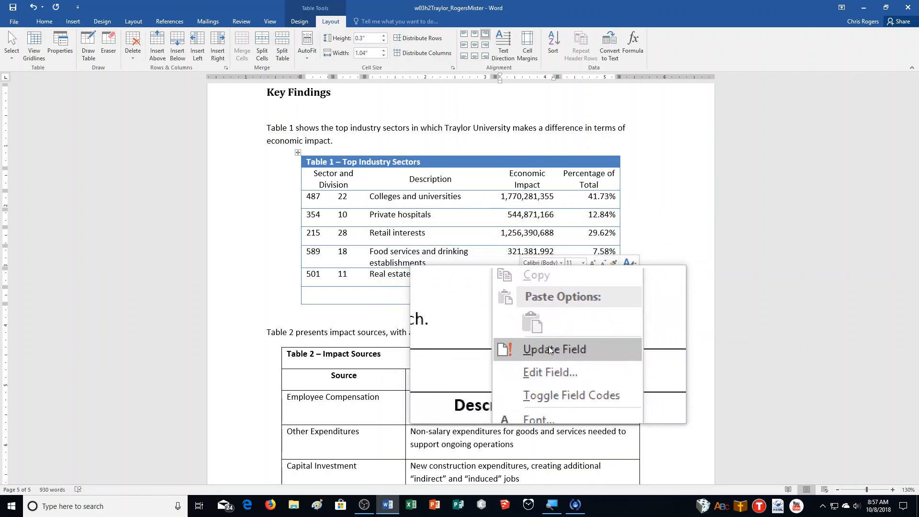
{"action": "left_click", "coordinate": [550, 350]}
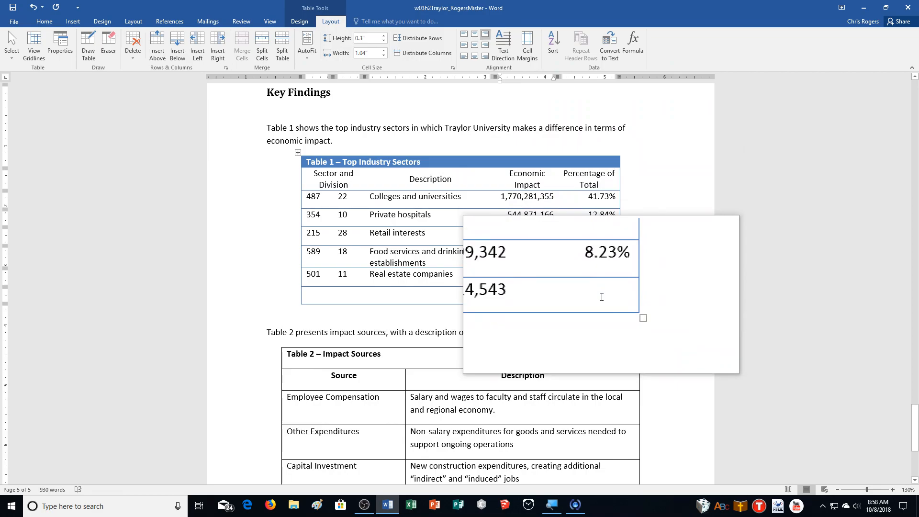
- Update the Percentage of Total formula fields in all five sector rows of Table 1, from Real estate companies up to Colleges and universities
{"action": "double_click", "coordinate": [597, 276]}
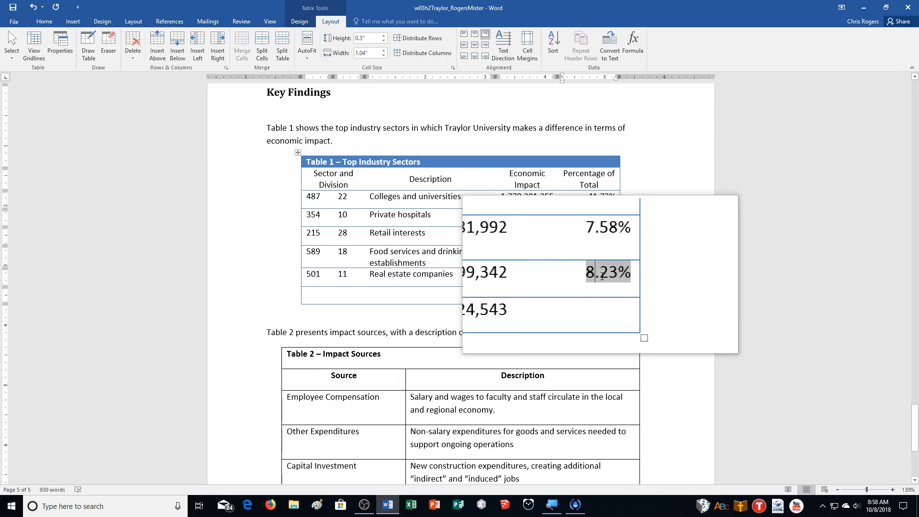
{"action": "right_click", "coordinate": [602, 275]}
{"action": "left_click", "coordinate": [625, 317]}
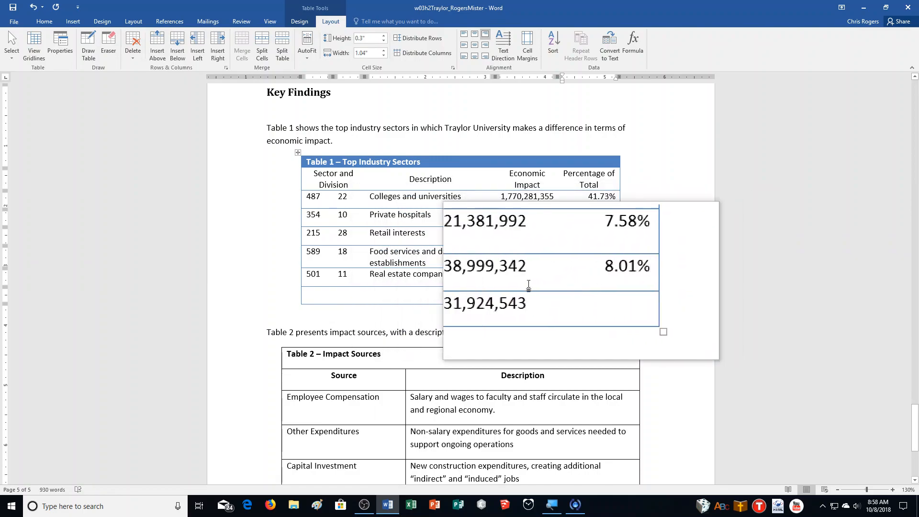
{"action": "right_click", "coordinate": [607, 249]}
{"action": "left_click", "coordinate": [615, 283]}
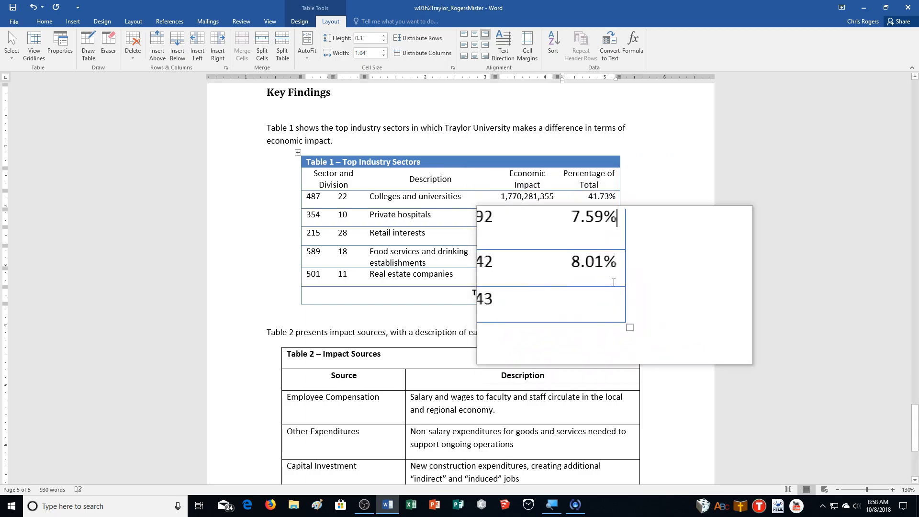
{"action": "right_click", "coordinate": [604, 234]}
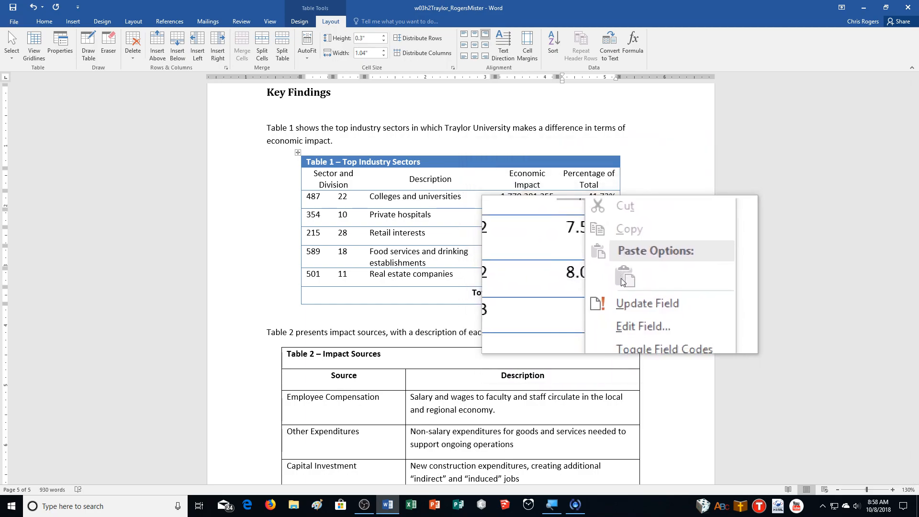
{"action": "left_click", "coordinate": [623, 292]}
{"action": "right_click", "coordinate": [609, 220]}
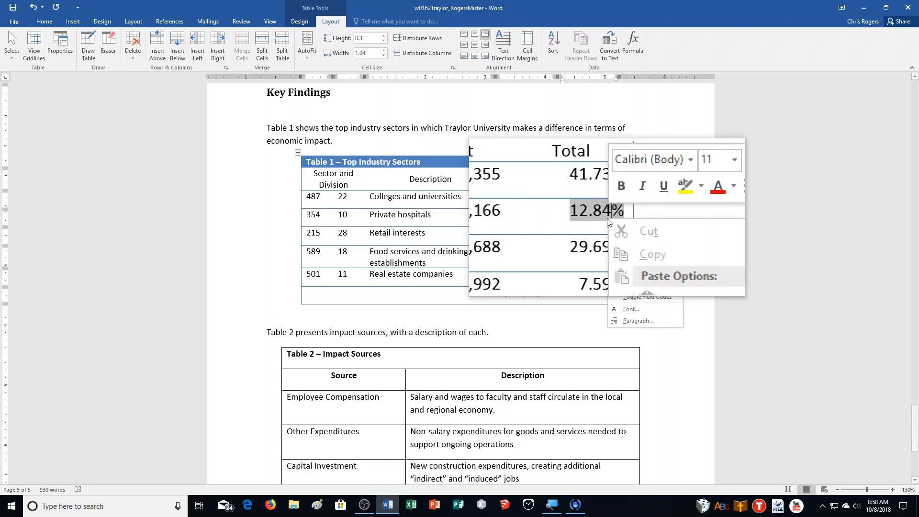
{"action": "left_click", "coordinate": [632, 275]}
{"action": "right_click", "coordinate": [598, 200]}
{"action": "left_click", "coordinate": [622, 254]}
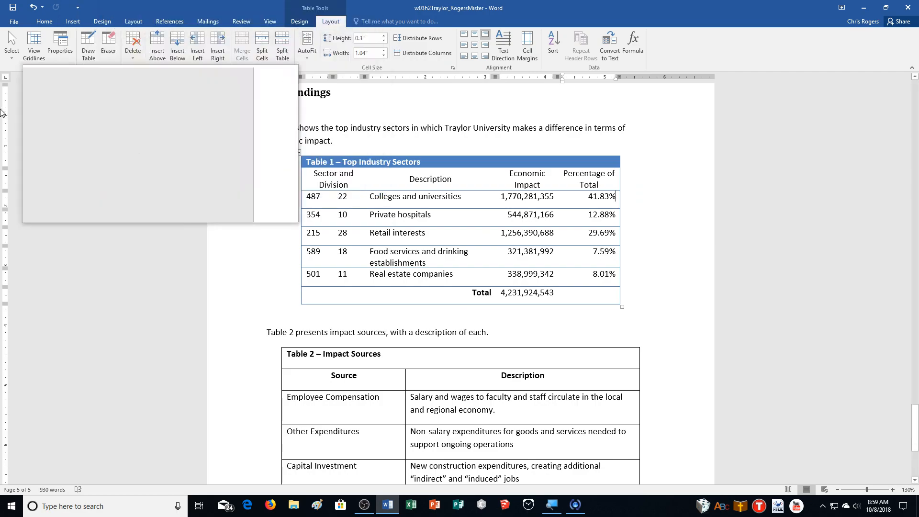
- Show formatting marks and sort the five sector rows of Table 1 by Column 4 as numbers in descending order
{"action": "left_click", "coordinate": [44, 21]}
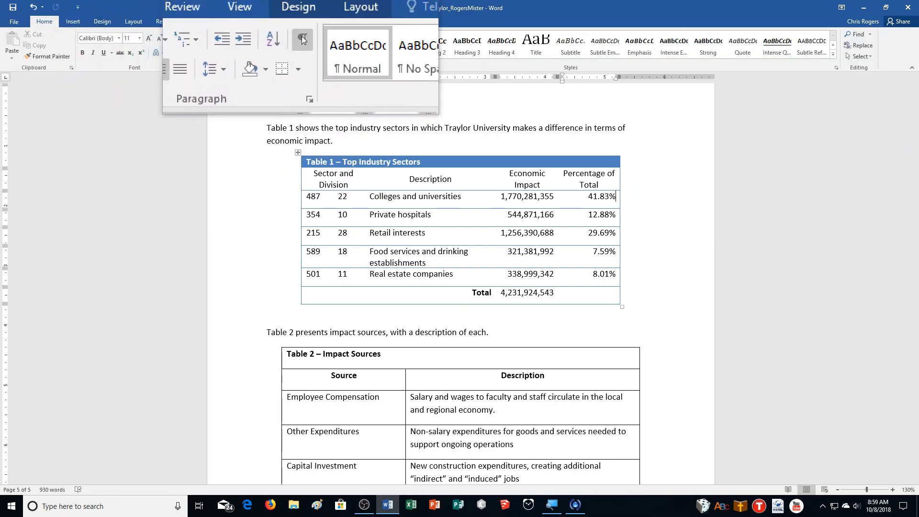
{"action": "left_click", "coordinate": [302, 40]}
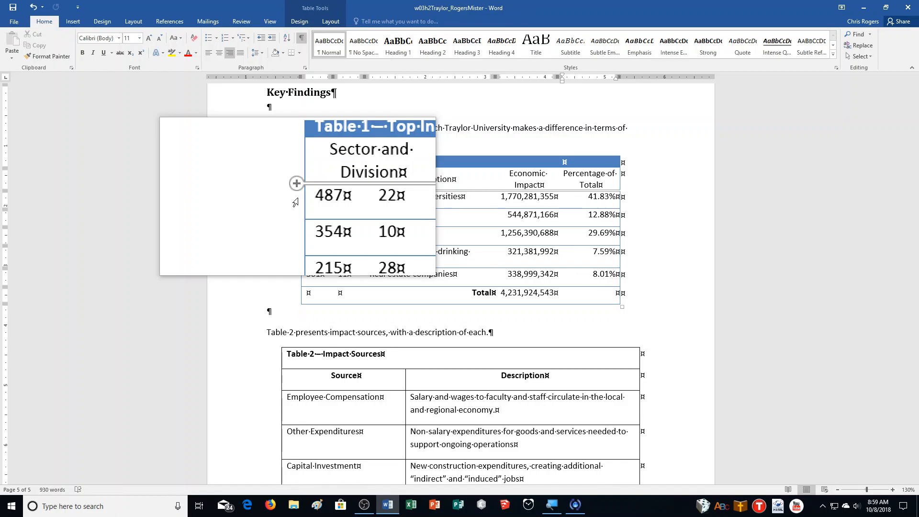
{"action": "left_click_drag", "start_coordinate": [296, 203], "coordinate": [295, 274]}
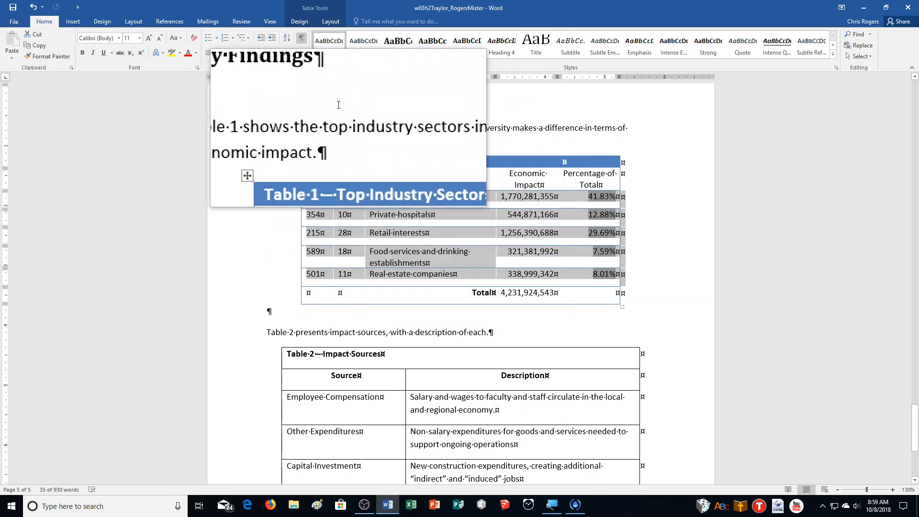
{"action": "left_click", "coordinate": [331, 24]}
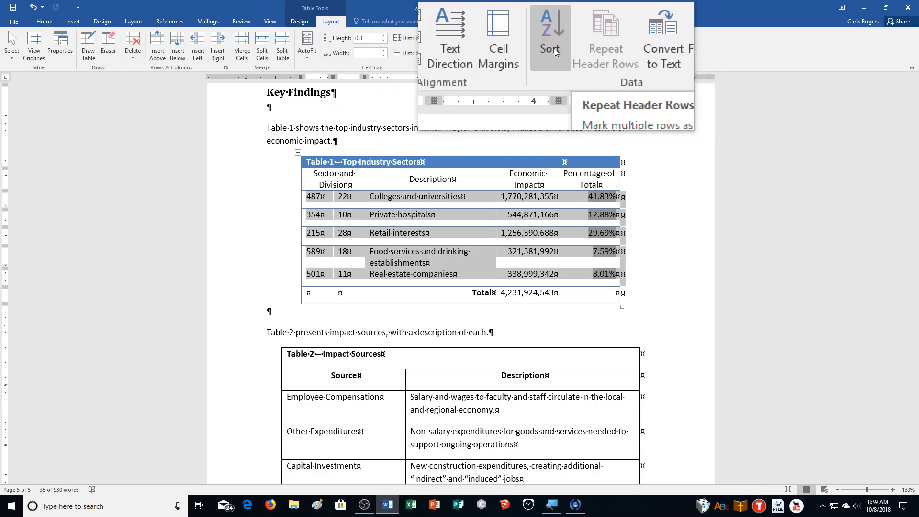
{"action": "left_click", "coordinate": [553, 45]}
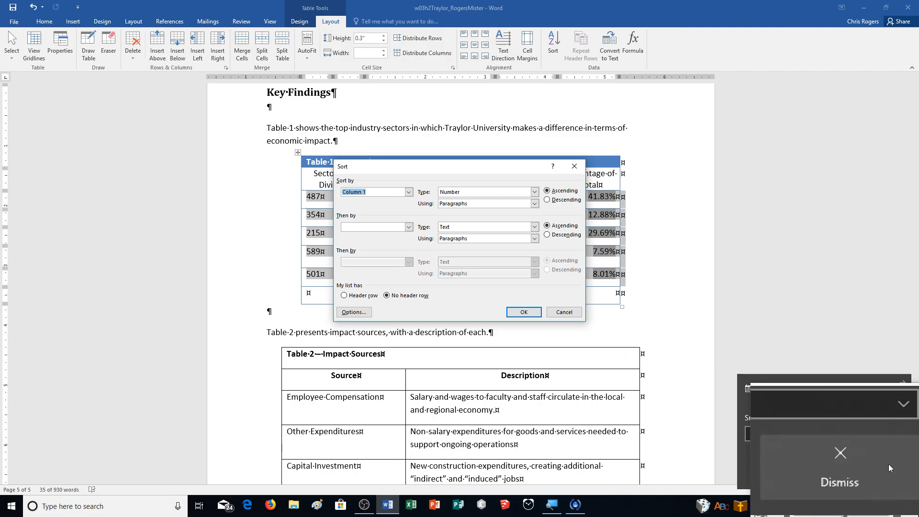
{"action": "left_click", "coordinate": [866, 463]}
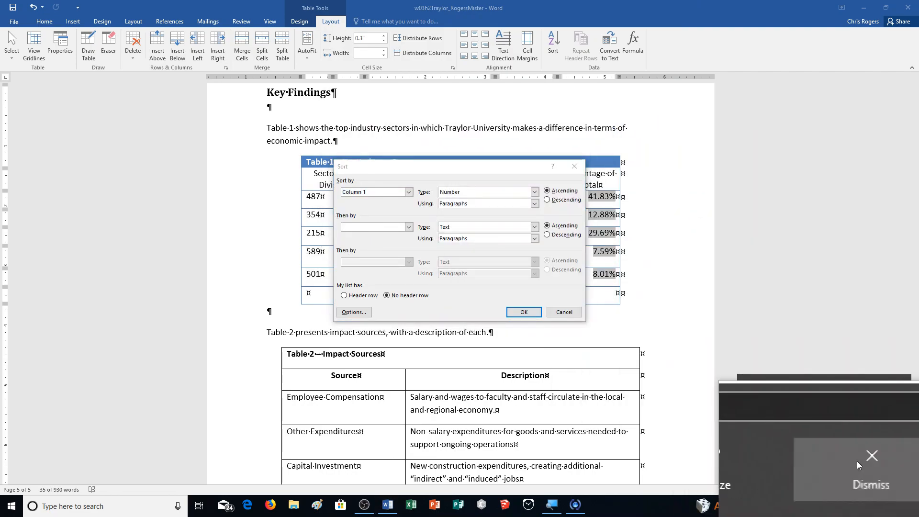
{"action": "left_click", "coordinate": [857, 461]}
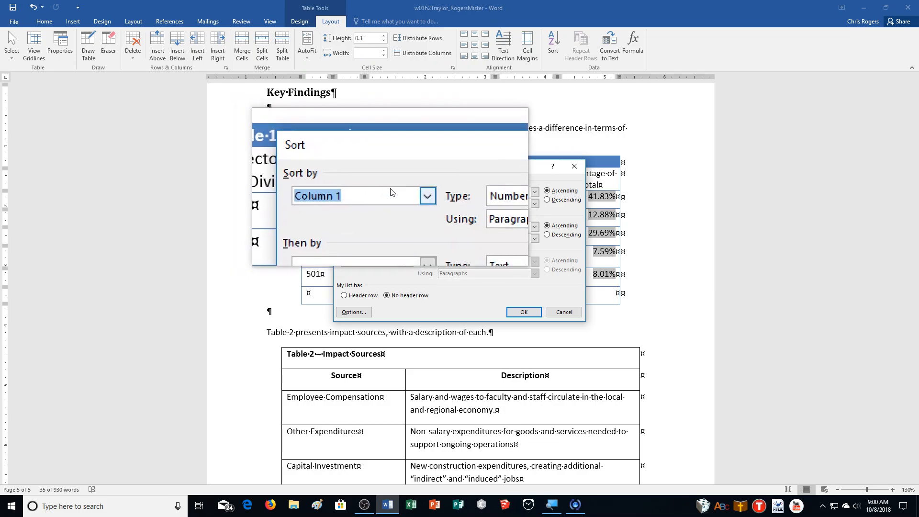
{"action": "left_click", "coordinate": [410, 195]}
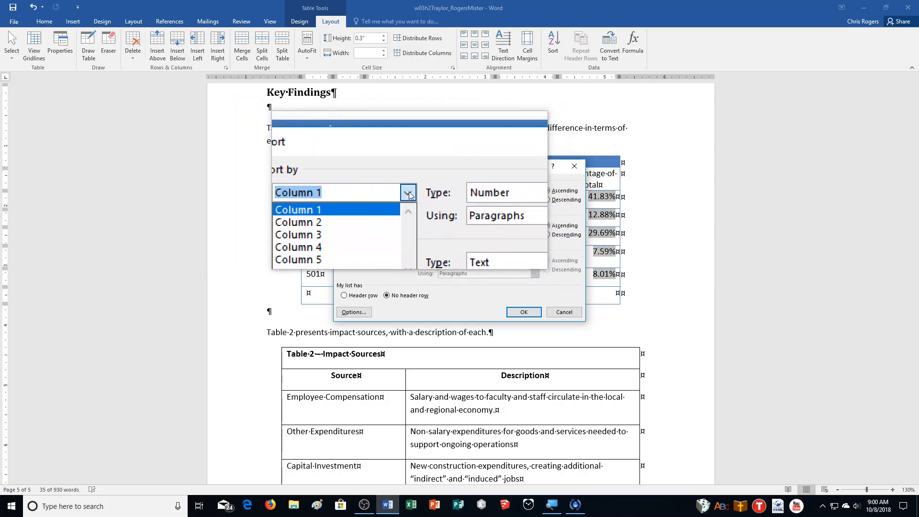
{"action": "left_click", "coordinate": [366, 218]}
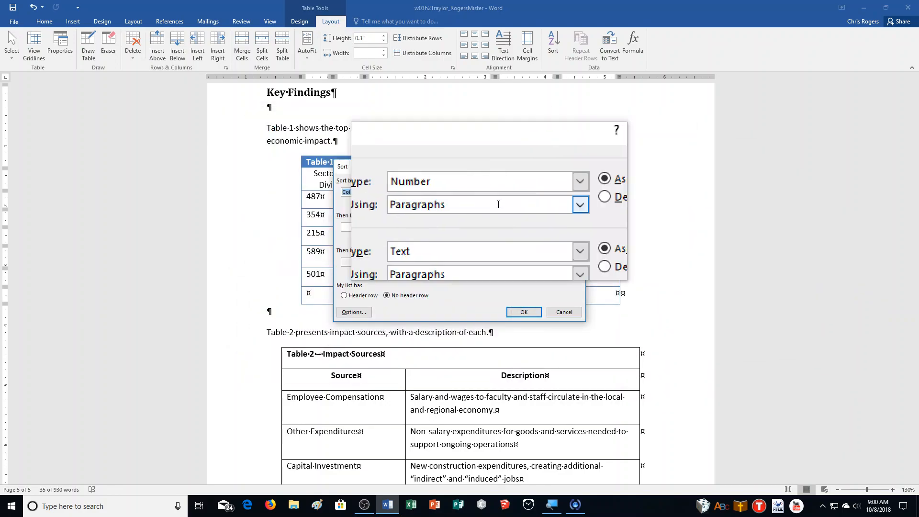
{"action": "left_click", "coordinate": [566, 202]}
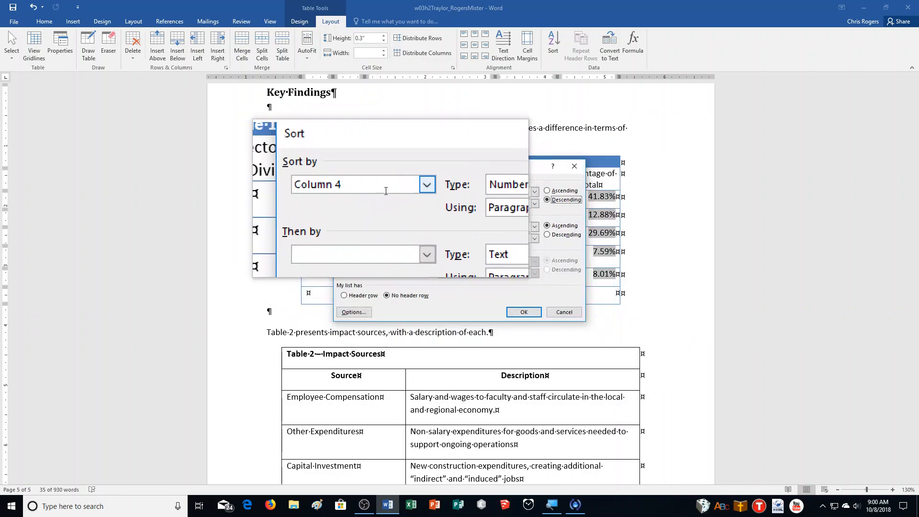
{"action": "left_click", "coordinate": [524, 311]}
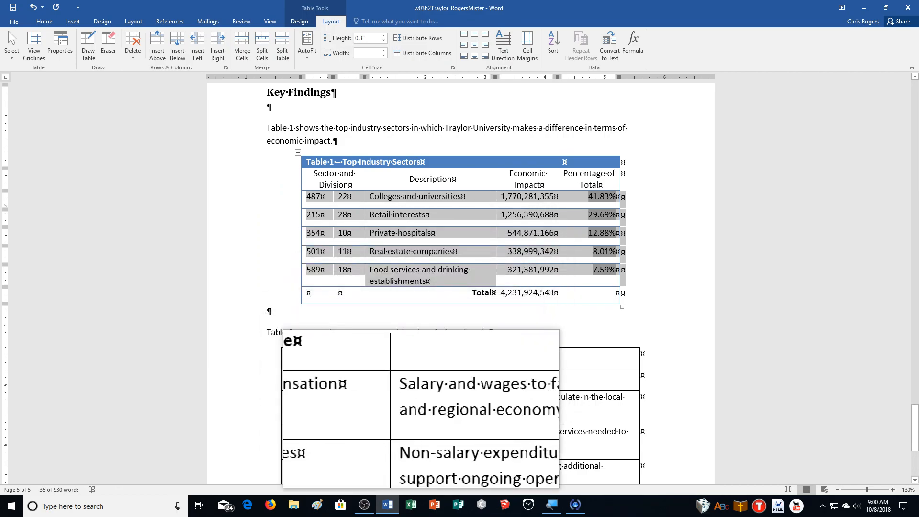
- Sort the three impact source rows of Table 2 by Column 1 in ascending order, excluding the title and header rows
{"action": "scroll", "coordinate": [665, 311], "scroll_direction": "down", "scroll_amount": 3}
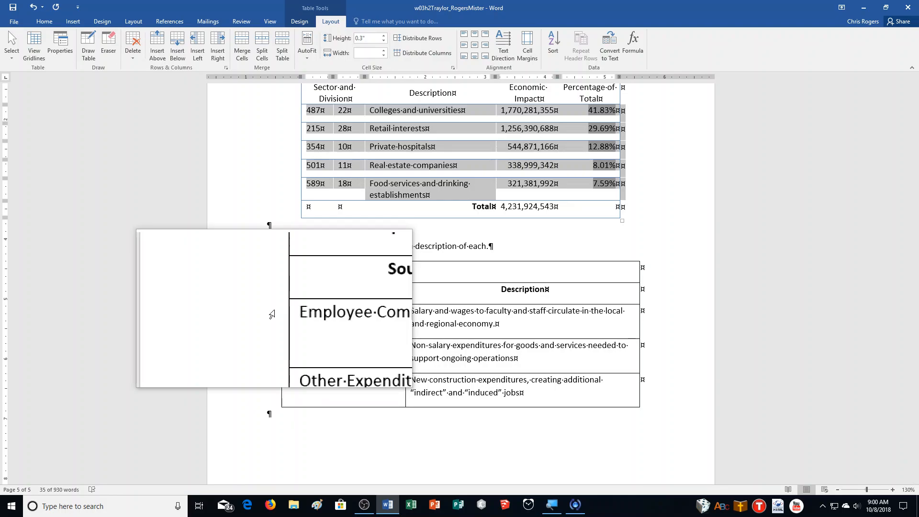
{"action": "left_click_drag", "start_coordinate": [272, 315], "coordinate": [634, 376]}
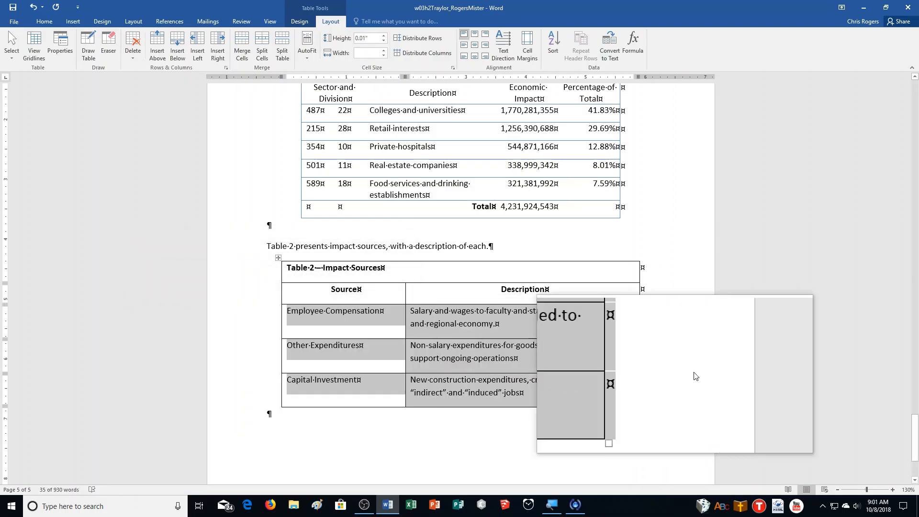
{"action": "scroll", "coordinate": [705, 372], "scroll_direction": "down", "scroll_amount": 5}
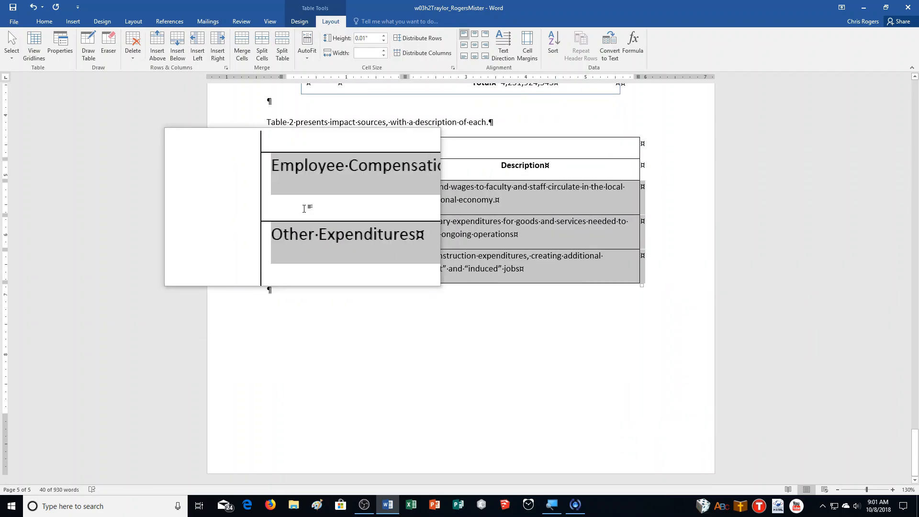
{"action": "scroll", "coordinate": [699, 314], "scroll_direction": "up", "scroll_amount": 1}
{"action": "scroll", "coordinate": [724, 304], "scroll_direction": "up", "scroll_amount": 5}
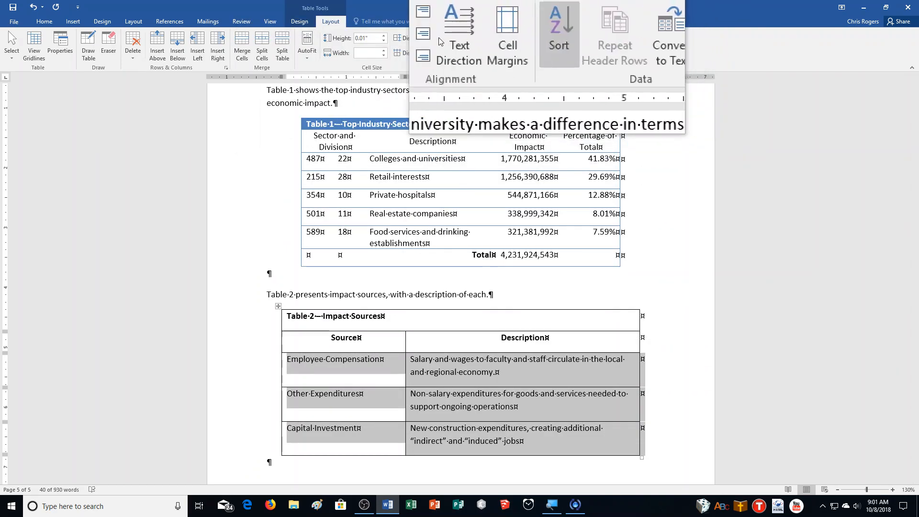
{"action": "left_click", "coordinate": [560, 46]}
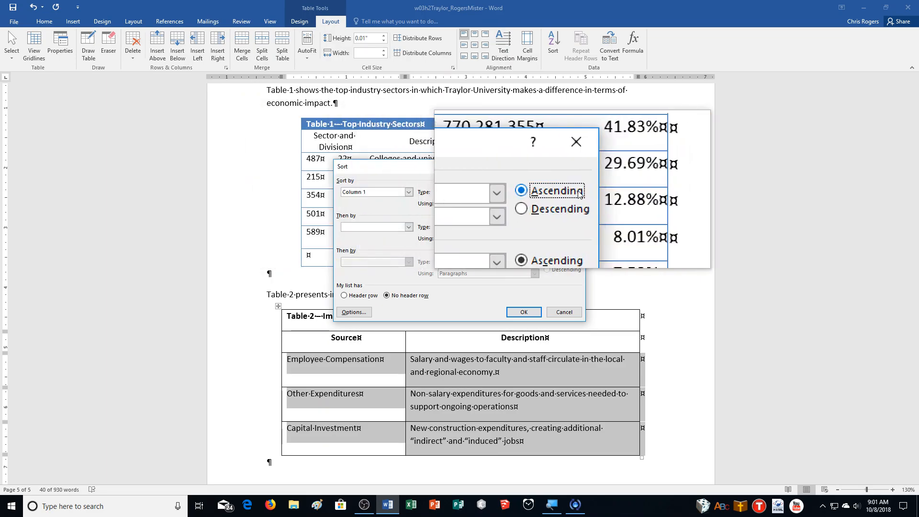
{"action": "left_click", "coordinate": [523, 312]}
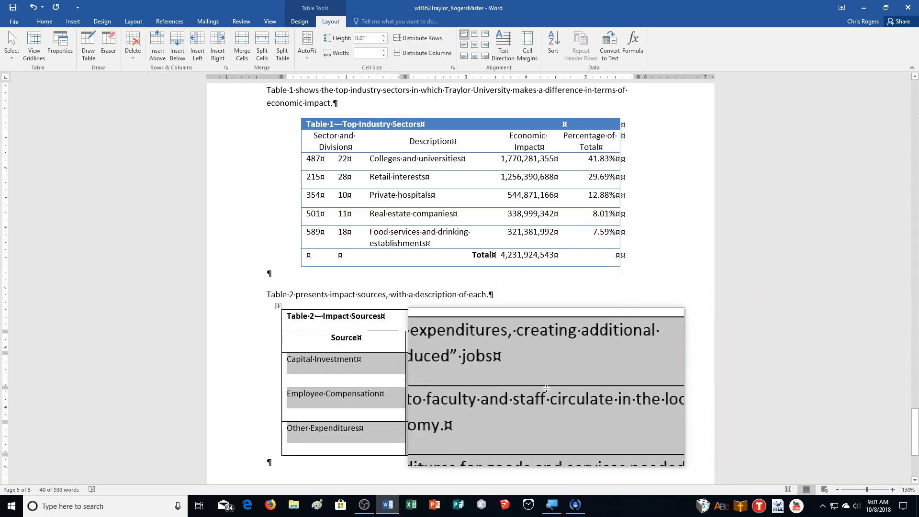
- Add an empty paragraph above the Table 1 introduction under Key Findings and start inserting text from a file there
{"action": "scroll", "coordinate": [546, 388], "scroll_direction": "up", "scroll_amount": 3}
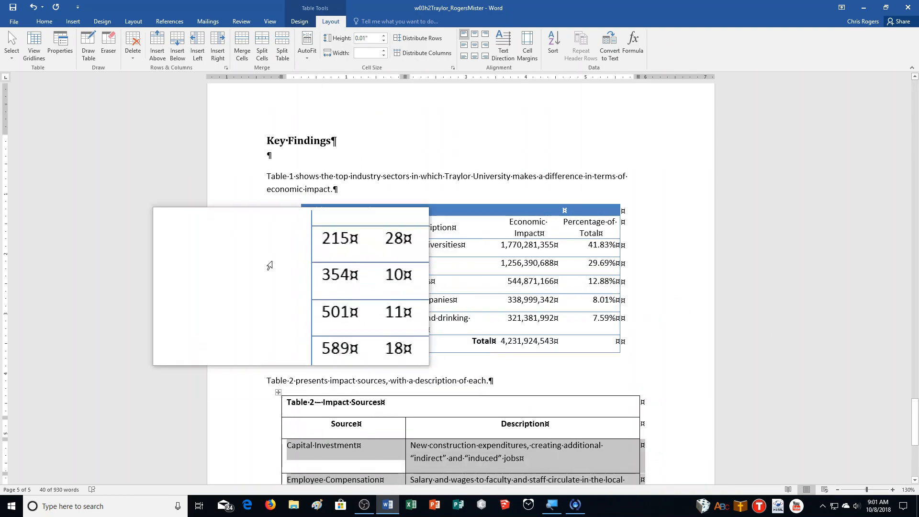
{"action": "left_click", "coordinate": [267, 176]}
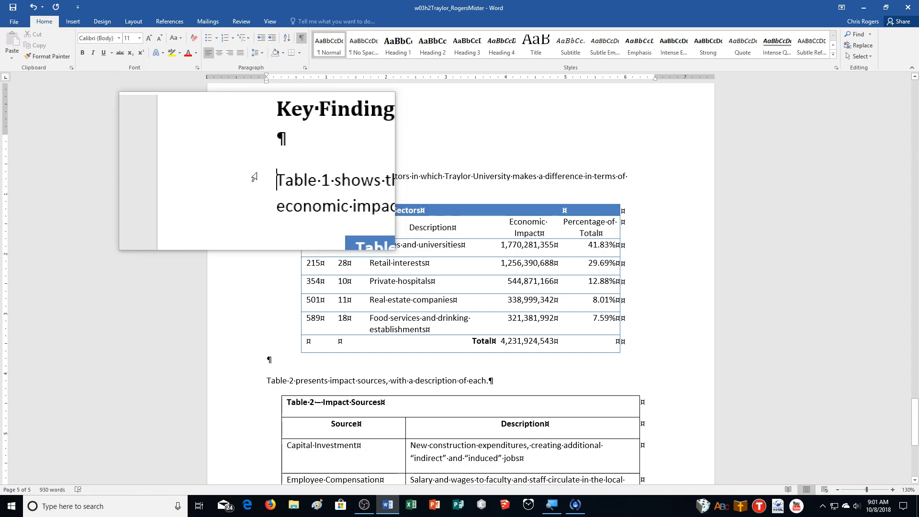
{"action": "key", "text": "Return"}
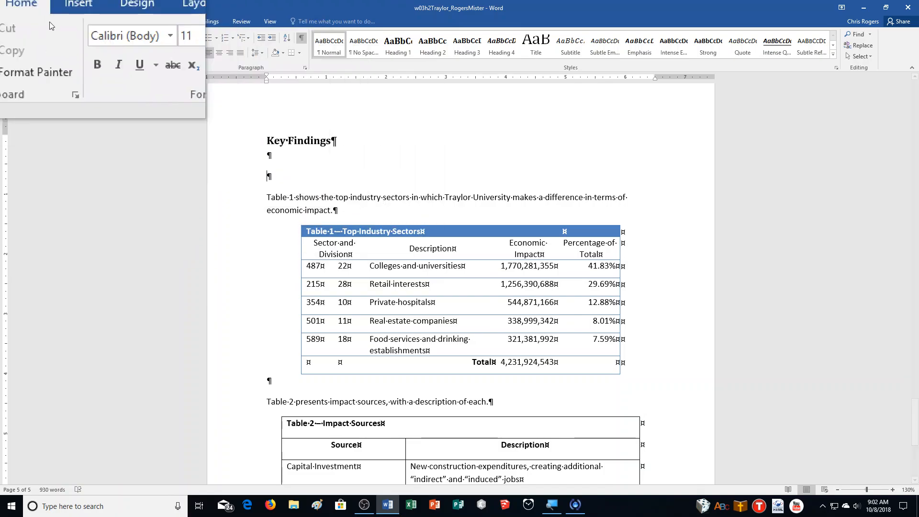
{"action": "left_click", "coordinate": [72, 22]}
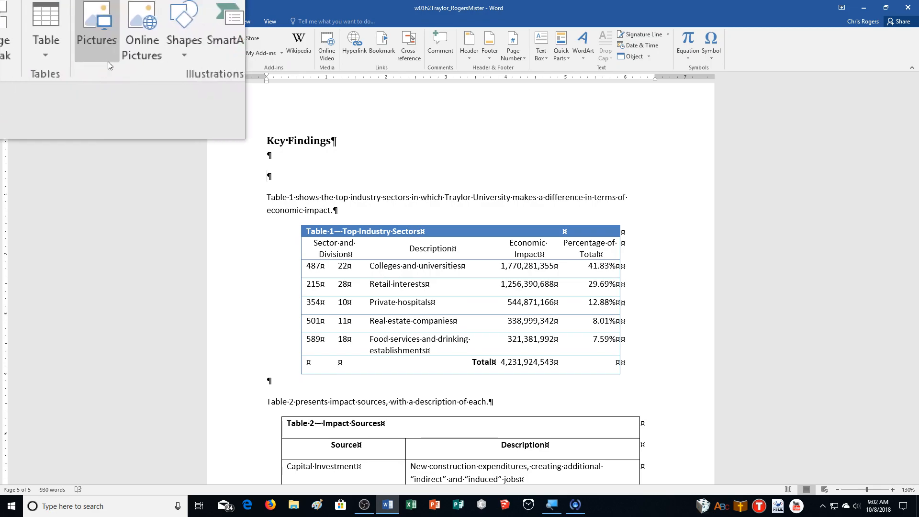
{"action": "left_click", "coordinate": [650, 56]}
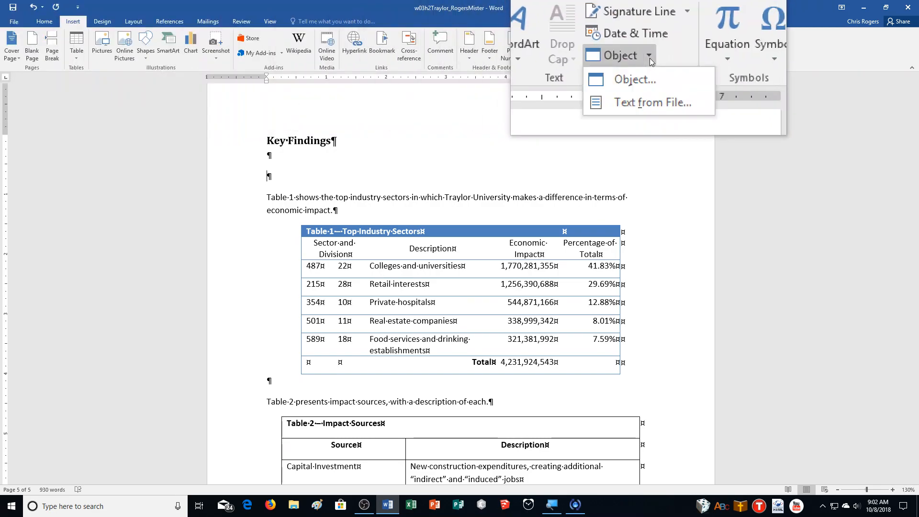
{"action": "left_click", "coordinate": [653, 103]}
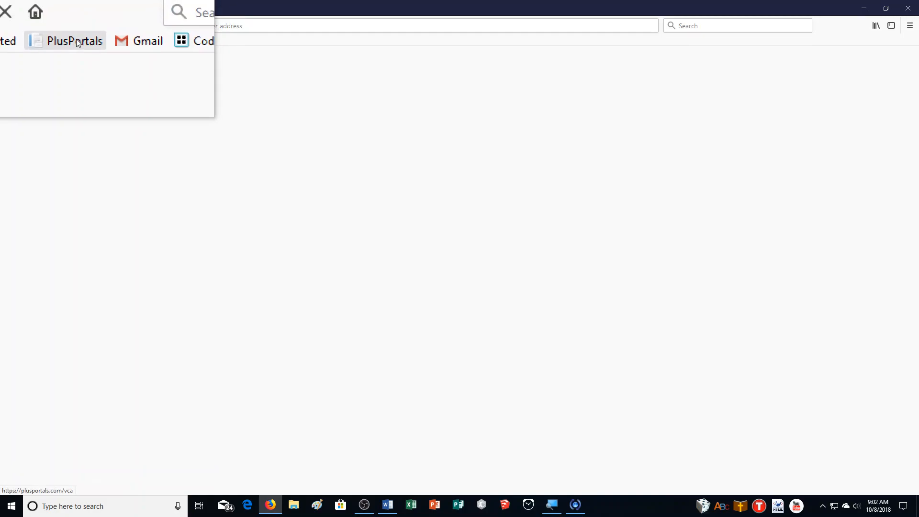
- In Firefox, log in to PlusPortals, open the Computer Applications class and find assignment CA-W3H2 with the homework list sorted by due date
{"action": "left_click", "coordinate": [76, 39]}
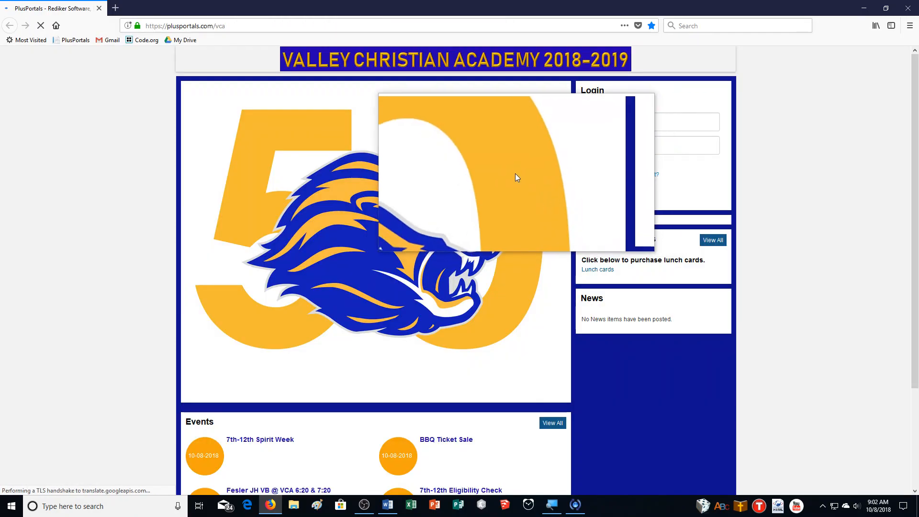
{"action": "left_click", "coordinate": [610, 193]}
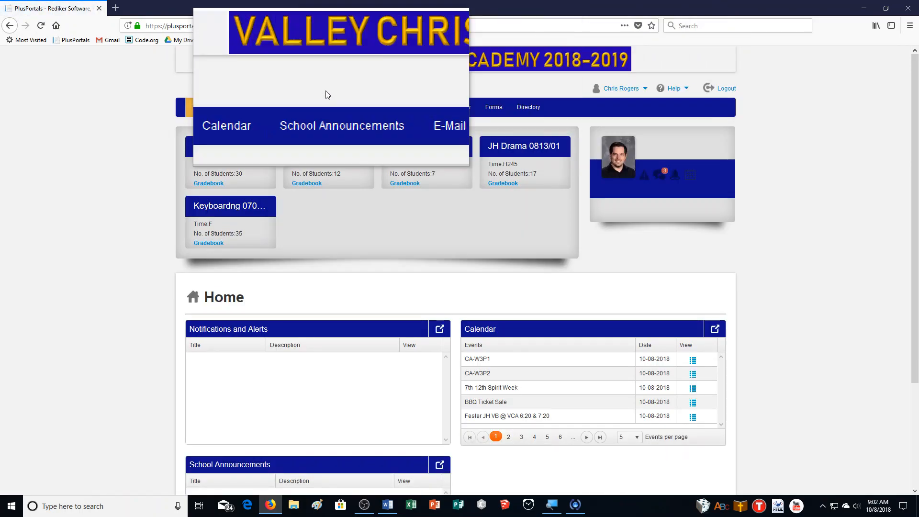
{"action": "left_click", "coordinate": [197, 146]}
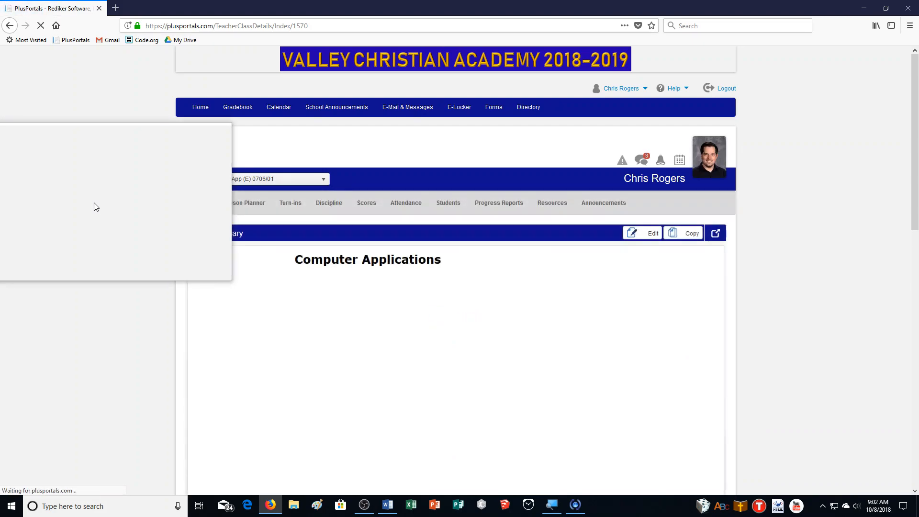
{"action": "scroll", "coordinate": [96, 207], "scroll_direction": "down", "scroll_amount": 7}
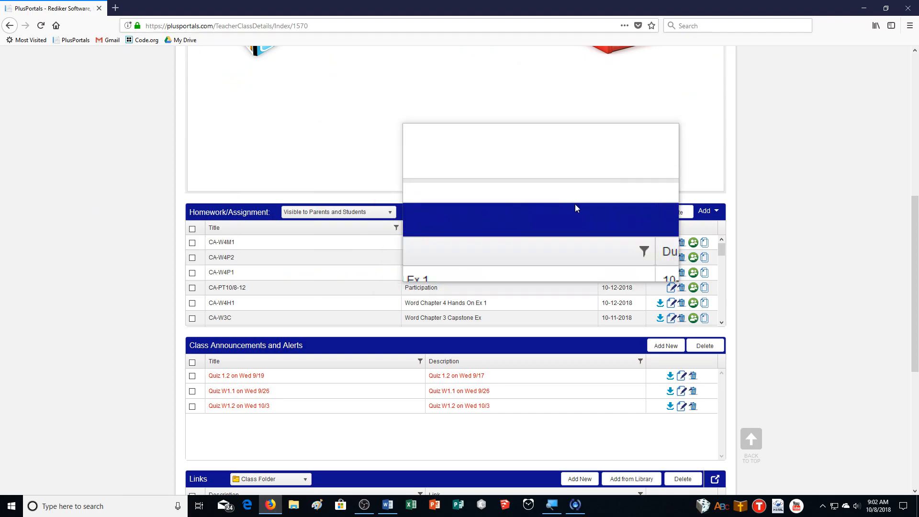
{"action": "left_click", "coordinate": [614, 228]}
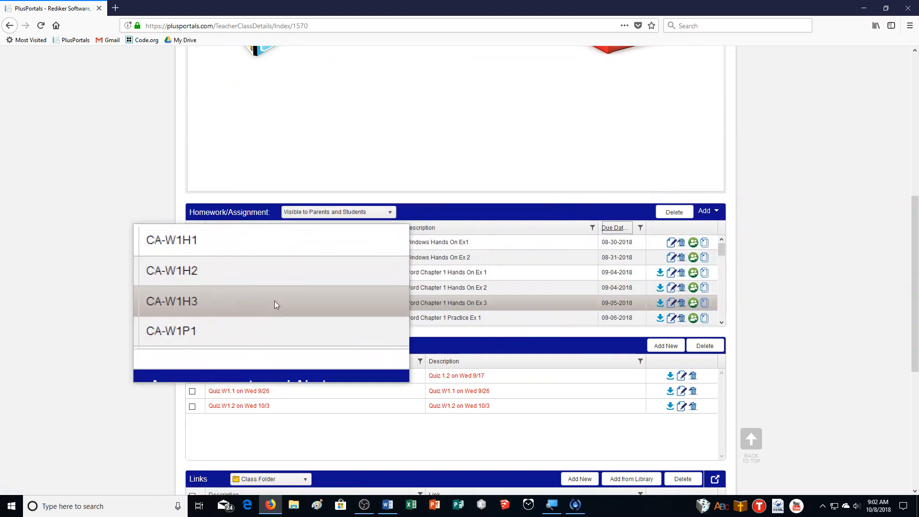
{"action": "scroll", "coordinate": [463, 295], "scroll_direction": "down", "scroll_amount": 1}
{"action": "scroll", "coordinate": [463, 296], "scroll_direction": "down", "scroll_amount": 7}
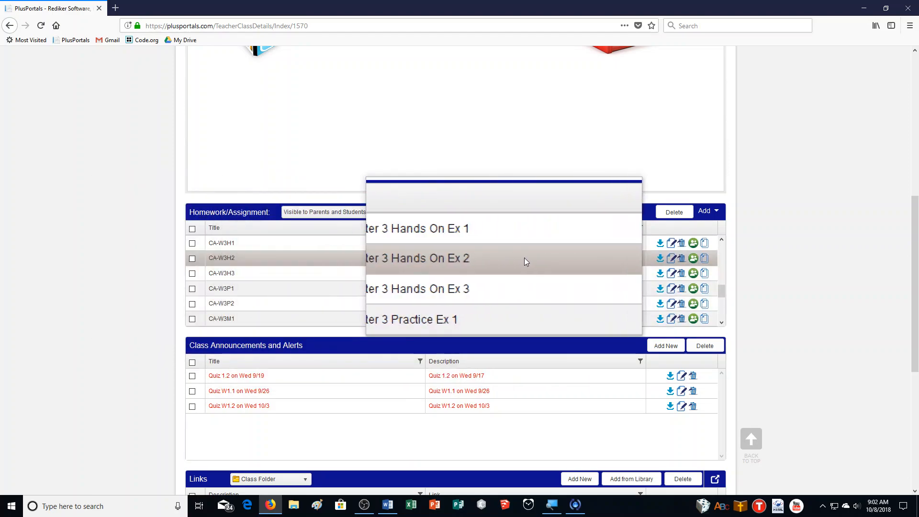
- Download w03h2KeyFindings.docx and w03h2Text.docx from the CA-W3H2 assignment and close its list of homework files
{"action": "left_click", "coordinate": [662, 259]}
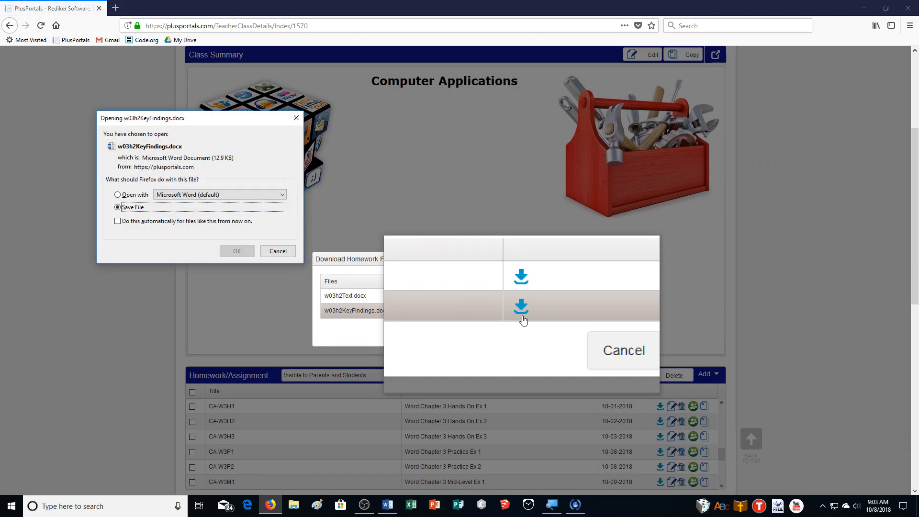
{"action": "left_click", "coordinate": [236, 251]}
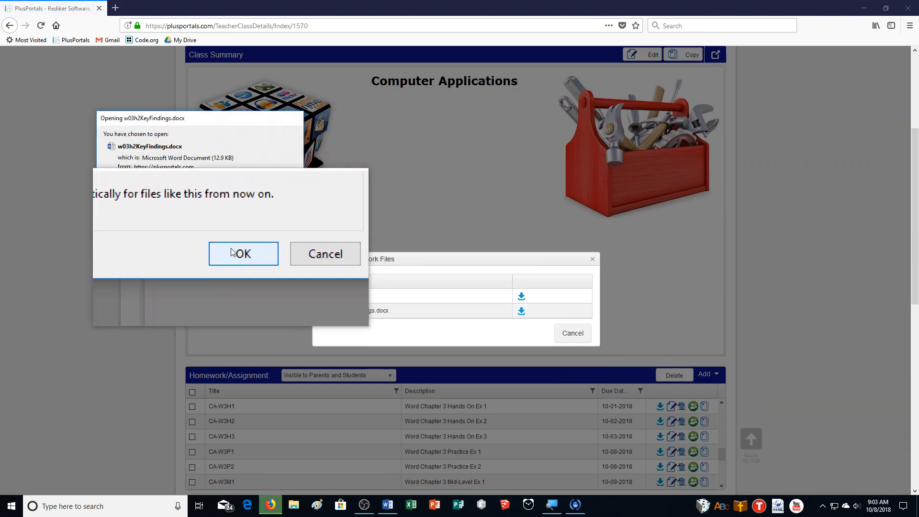
{"action": "left_click", "coordinate": [522, 295]}
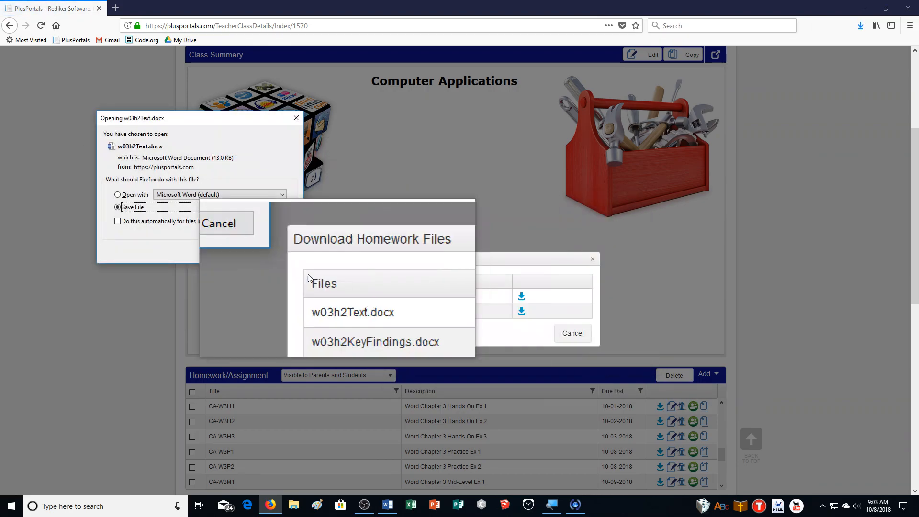
{"action": "left_click", "coordinate": [237, 251]}
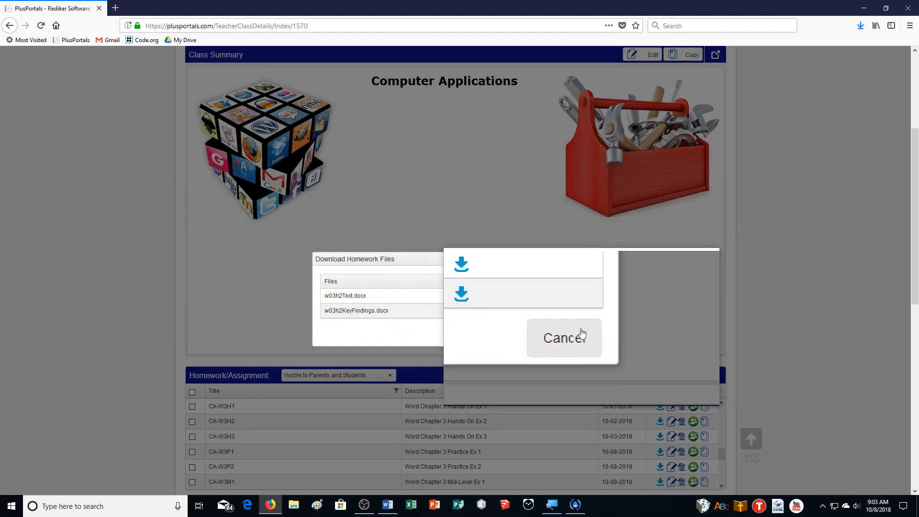
{"action": "left_click", "coordinate": [573, 333]}
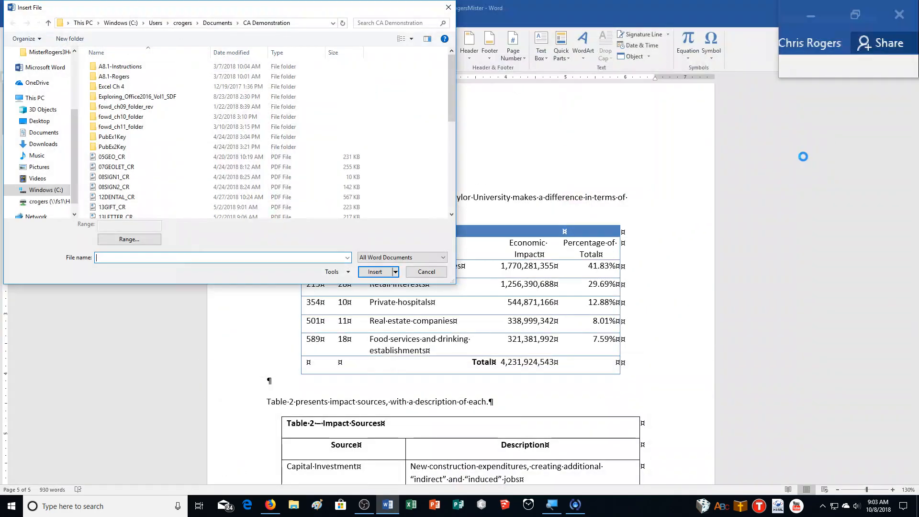
- Find w03h2KeyFindings in the Downloads folder by searching for "key" and insert its text above the Table 1 introduction
{"action": "left_click", "coordinate": [32, 146]}
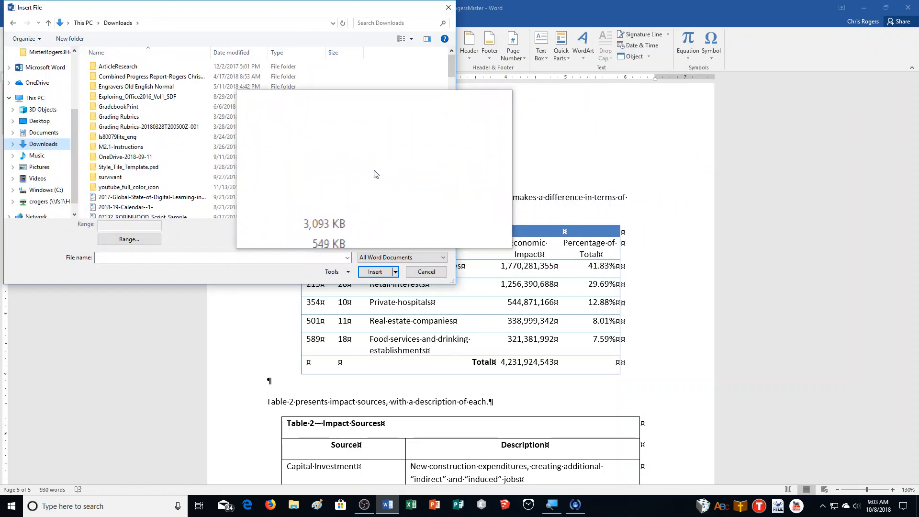
{"action": "left_click", "coordinate": [385, 24]}
{"action": "type", "text": "key"}
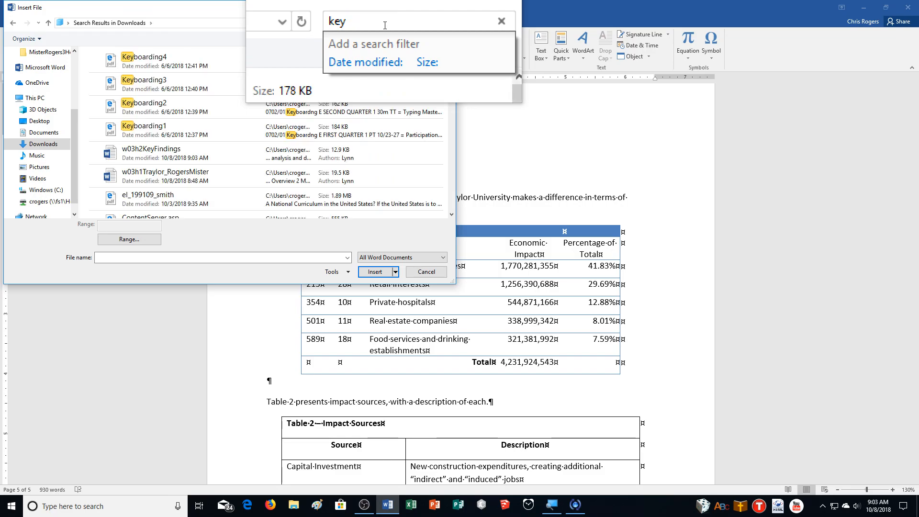
{"action": "left_click", "coordinate": [142, 152]}
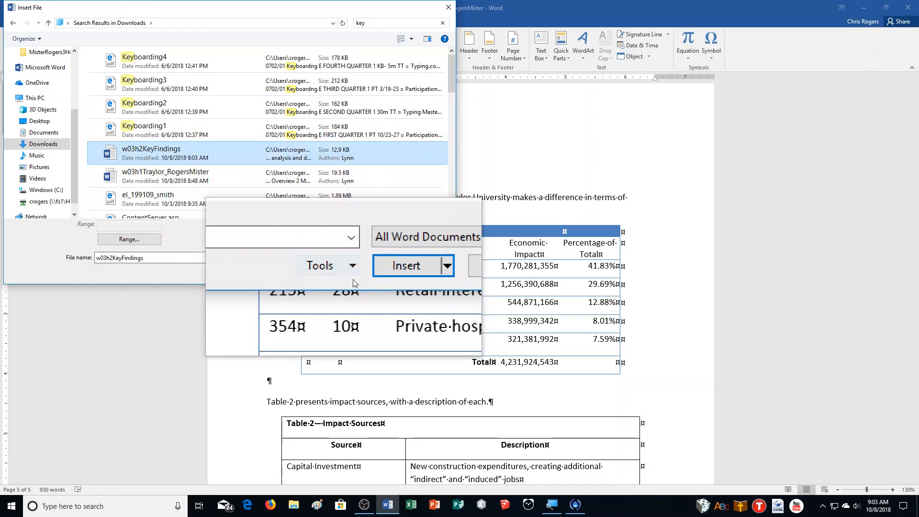
{"action": "left_click", "coordinate": [374, 276]}
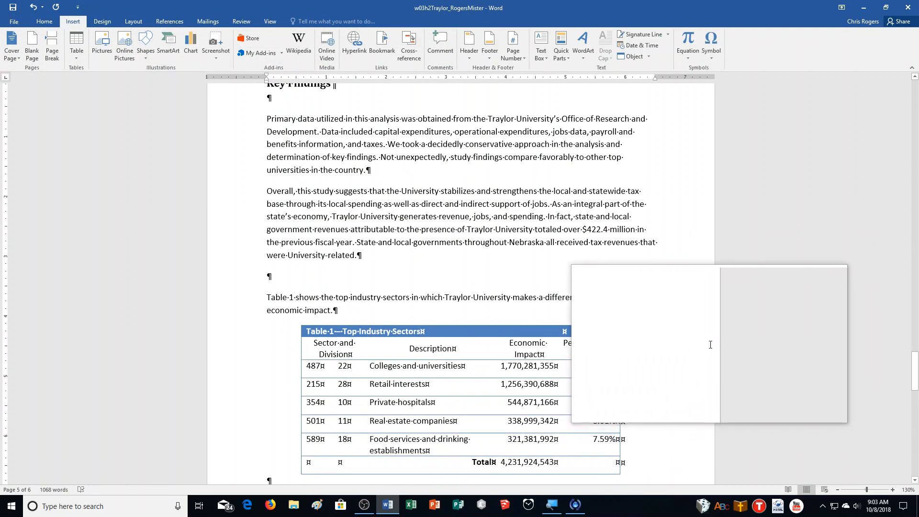
{"action": "scroll", "coordinate": [711, 344], "scroll_direction": "up", "scroll_amount": 2}
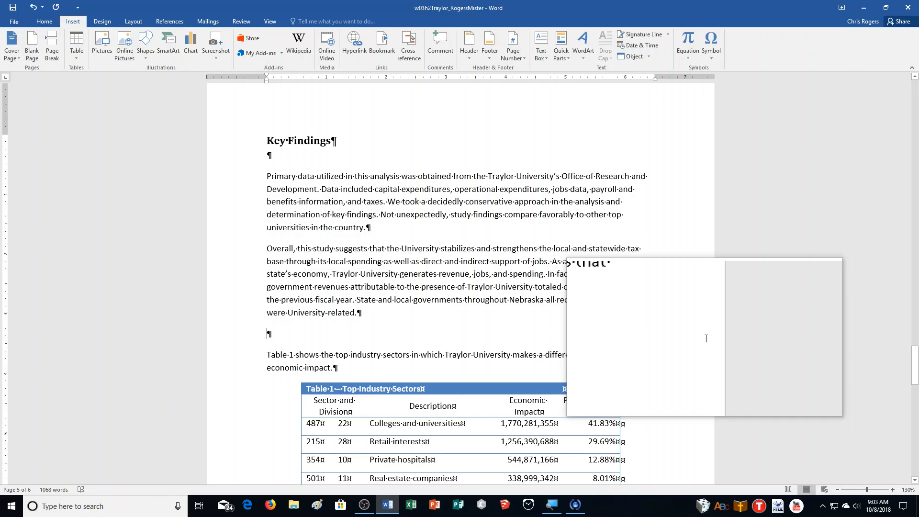
- Try repeating the title and column heading rows of Table 2 on each page, and undo it
{"action": "scroll", "coordinate": [706, 338], "scroll_direction": "down", "scroll_amount": 8}
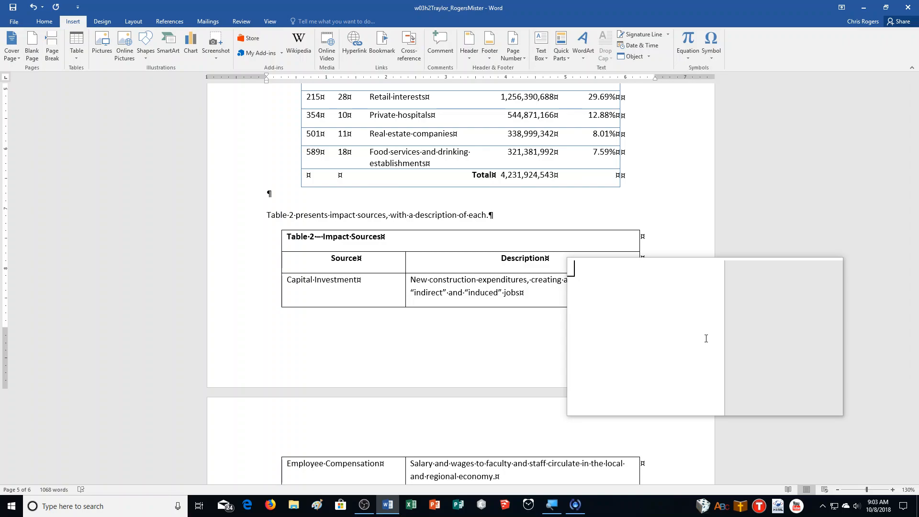
{"action": "scroll", "coordinate": [706, 338], "scroll_direction": "up", "scroll_amount": 1}
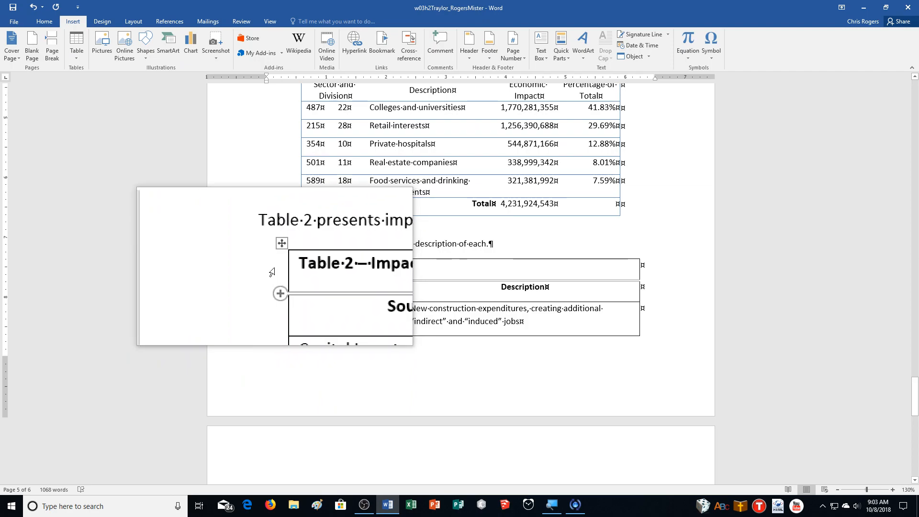
{"action": "left_click_drag", "start_coordinate": [279, 270], "coordinate": [284, 292]}
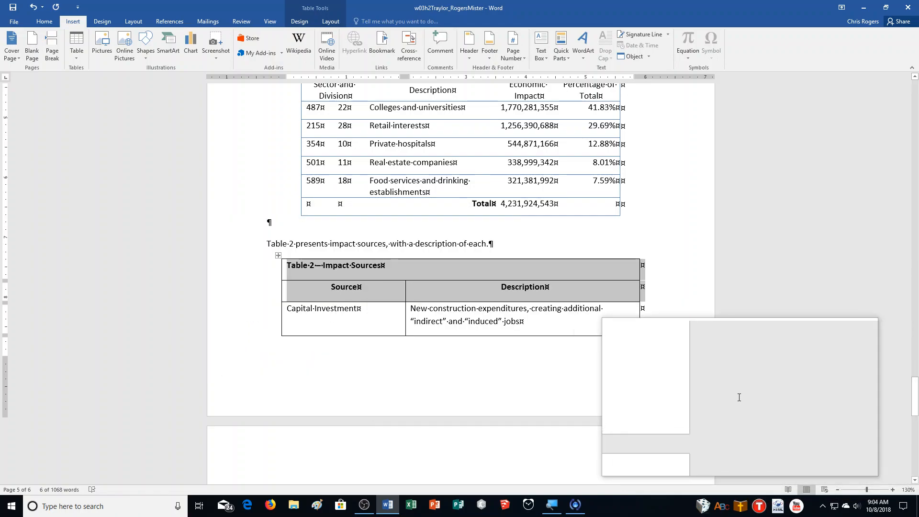
{"action": "left_click", "coordinate": [323, 21]}
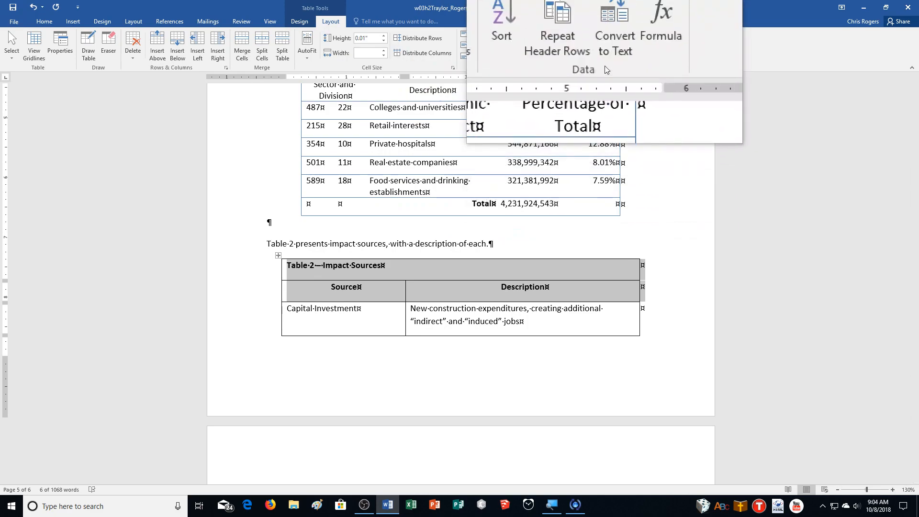
{"action": "left_click", "coordinate": [590, 56]}
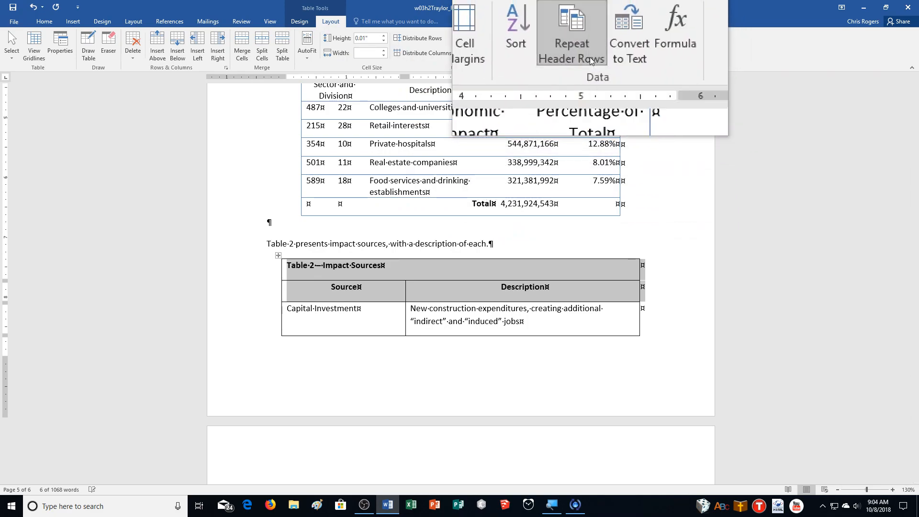
{"action": "scroll", "coordinate": [322, 283], "scroll_direction": "down", "scroll_amount": 3}
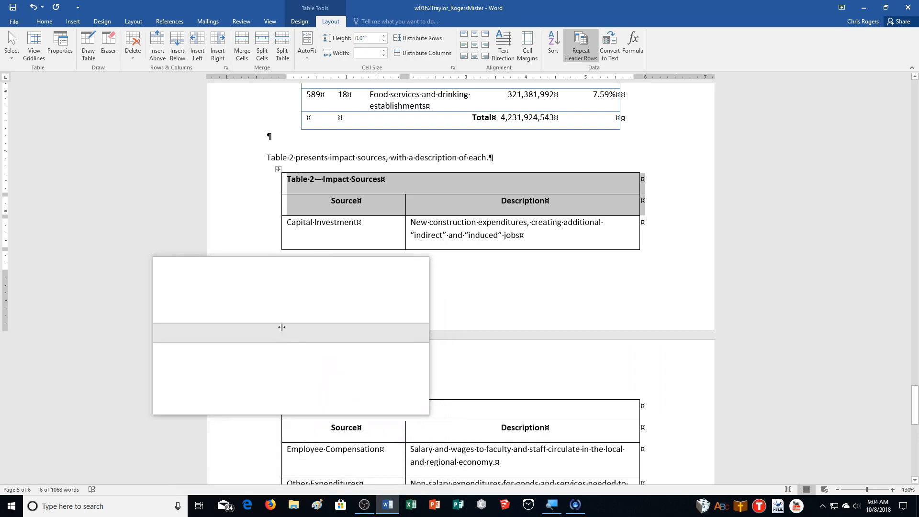
{"action": "left_click", "coordinate": [33, 7]}
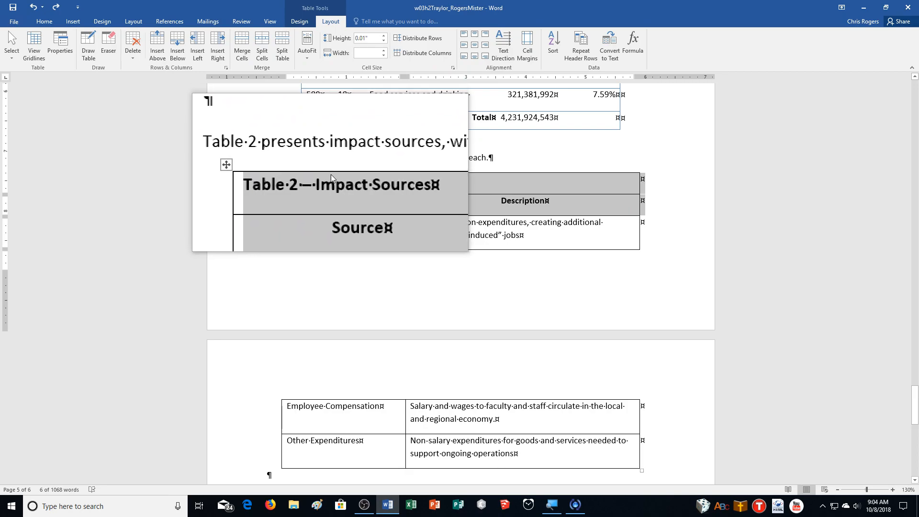
- Insert a page break before the sentence introducing Table 2 so the table starts on a new page
{"action": "left_click", "coordinate": [266, 158]}
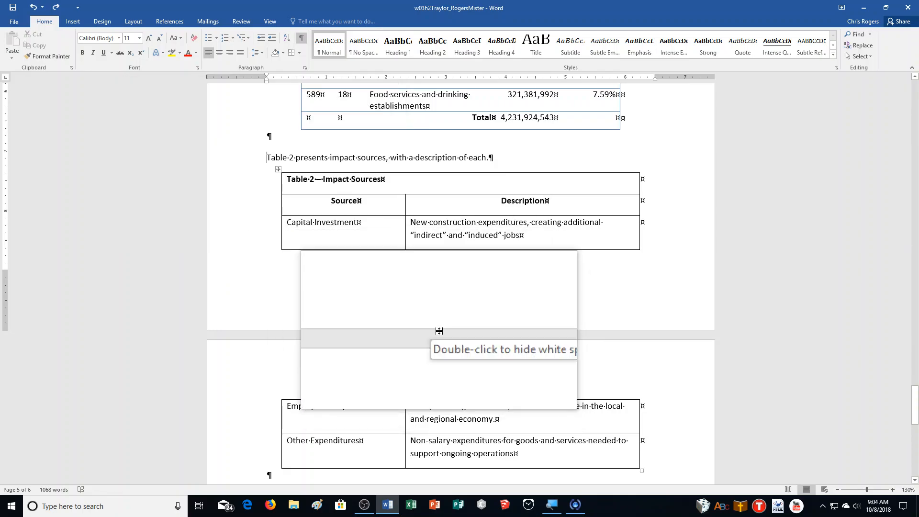
{"action": "key", "text": "ctrl+Return"}
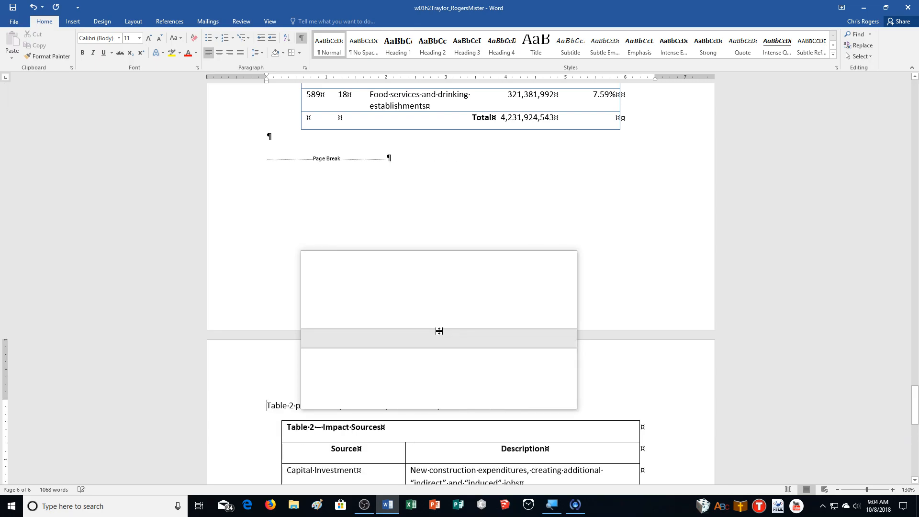
{"action": "scroll", "coordinate": [484, 314], "scroll_direction": "down", "scroll_amount": 5}
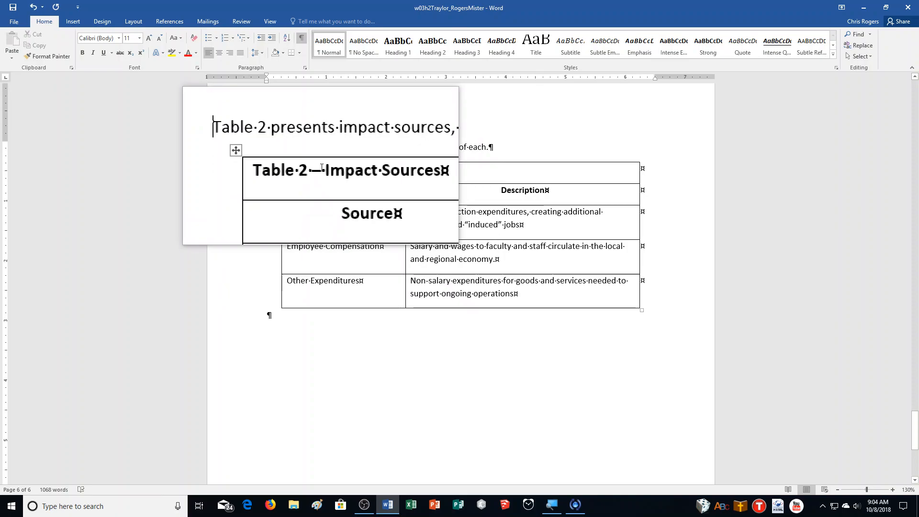
{"action": "scroll", "coordinate": [431, 247], "scroll_direction": "up", "scroll_amount": 4}
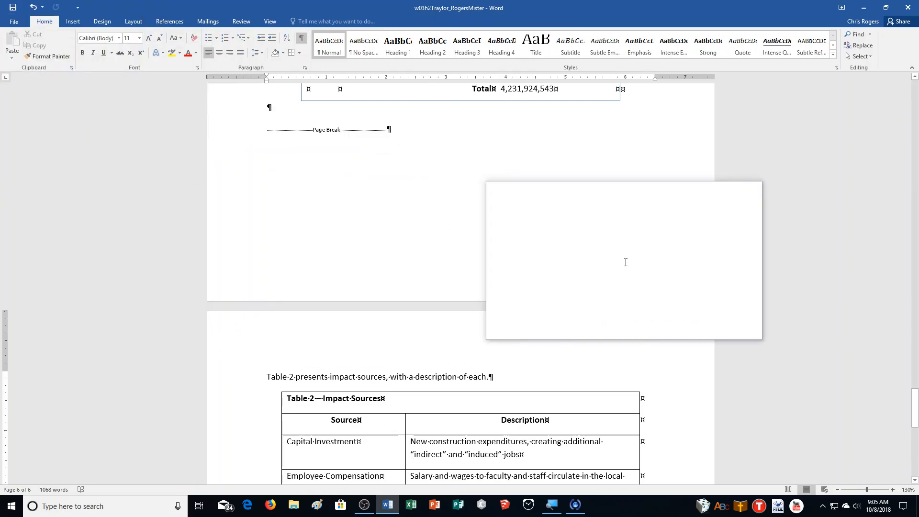
- Apply the purple double-line ½ pt border style to all borders of Table 2
{"action": "scroll", "coordinate": [622, 261], "scroll_direction": "down", "scroll_amount": 3}
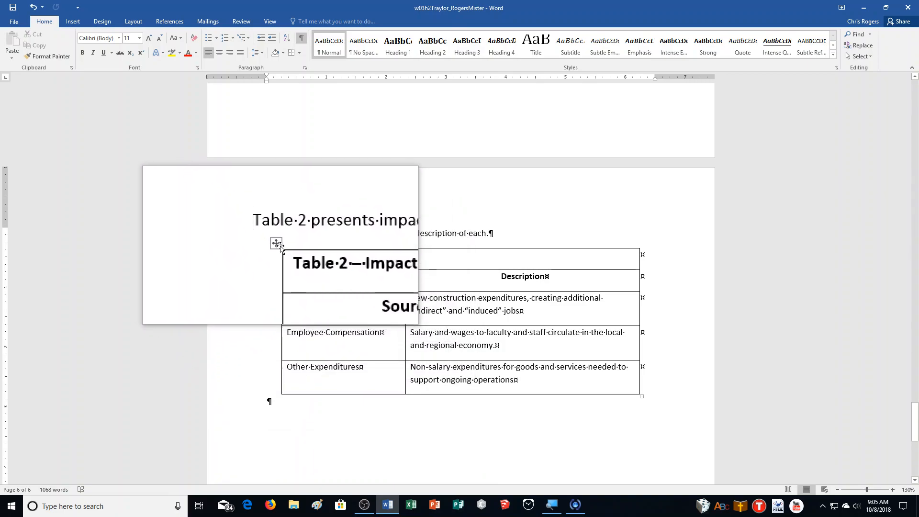
{"action": "left_click", "coordinate": [278, 244]}
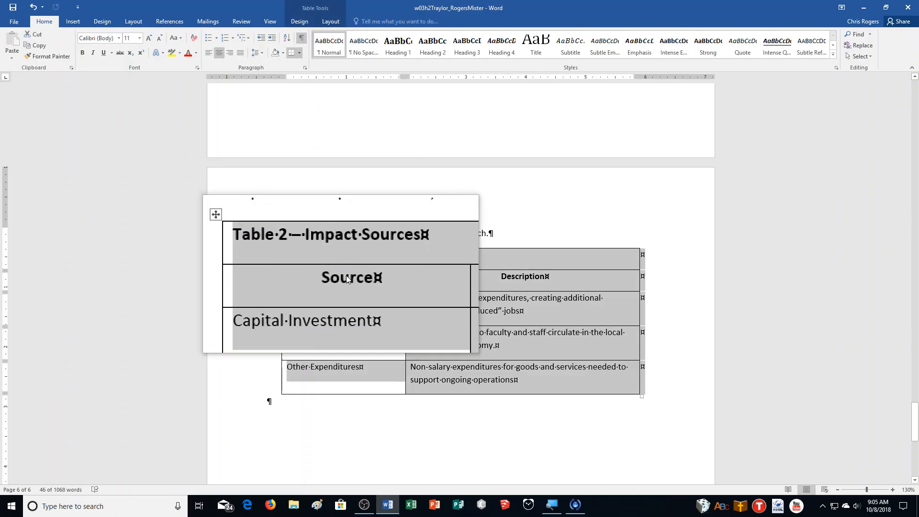
{"action": "left_click", "coordinate": [296, 21]}
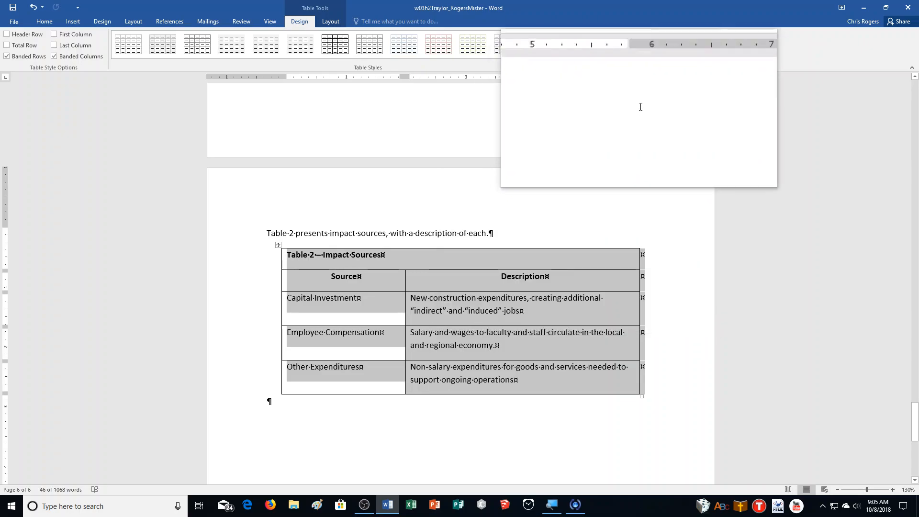
{"action": "left_click", "coordinate": [644, 49]}
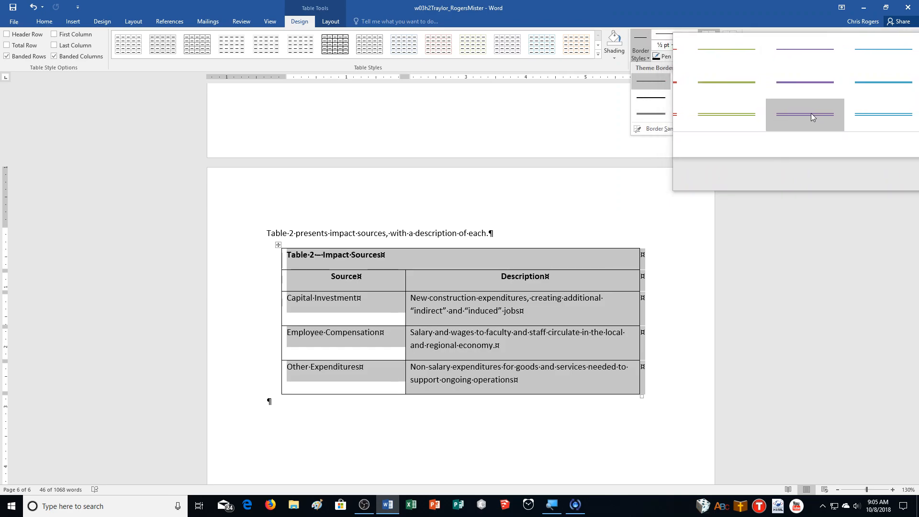
{"action": "left_click", "coordinate": [812, 113]}
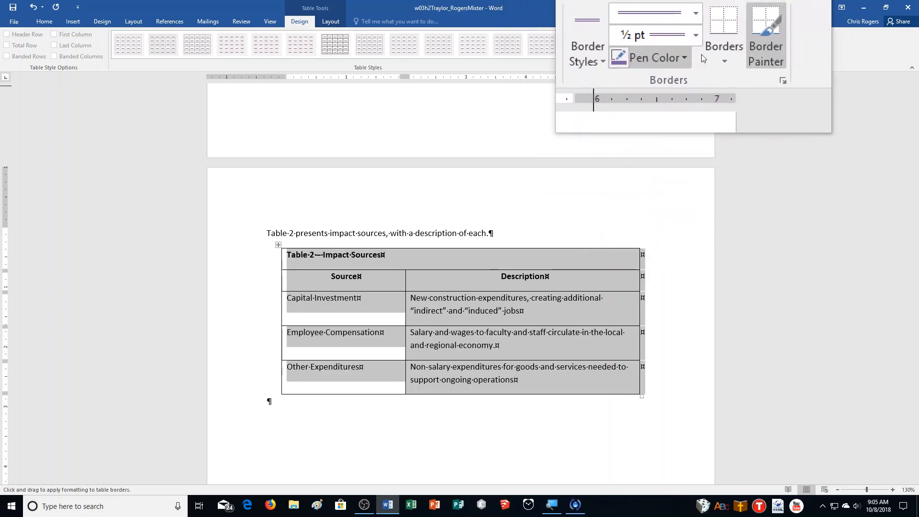
{"action": "left_click", "coordinate": [713, 59]}
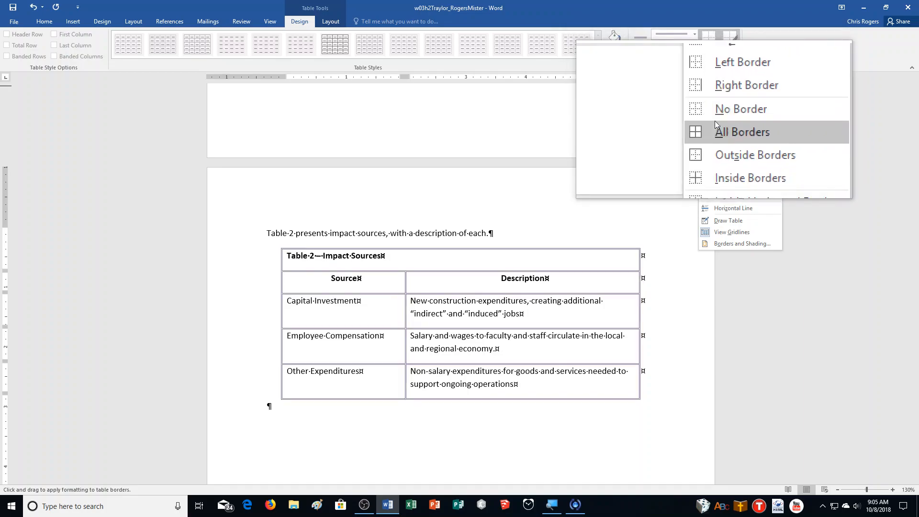
{"action": "left_click", "coordinate": [715, 121]}
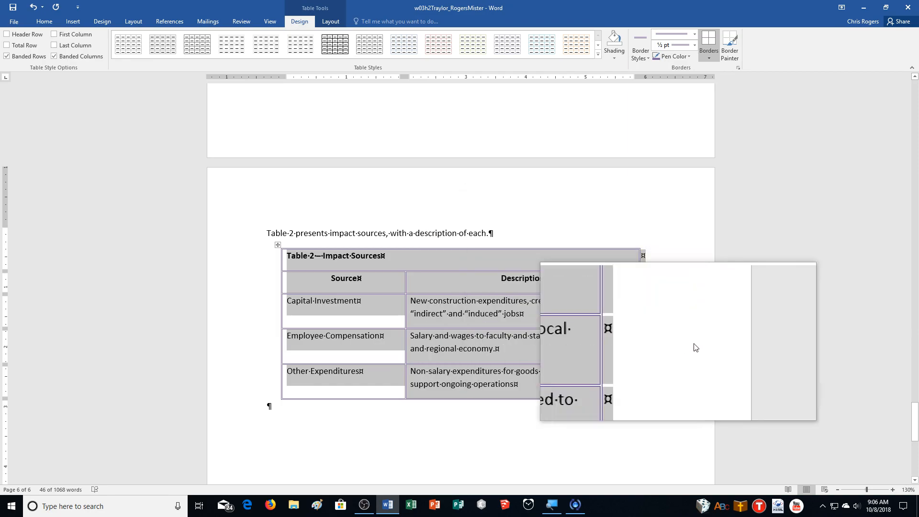
- Shade the title row of Table 2 with a custom RGB color of red 240, green 239 and blue 29
{"action": "scroll", "coordinate": [702, 375], "scroll_direction": "up", "scroll_amount": 1}
{"action": "scroll", "coordinate": [479, 311], "scroll_direction": "down", "scroll_amount": 1}
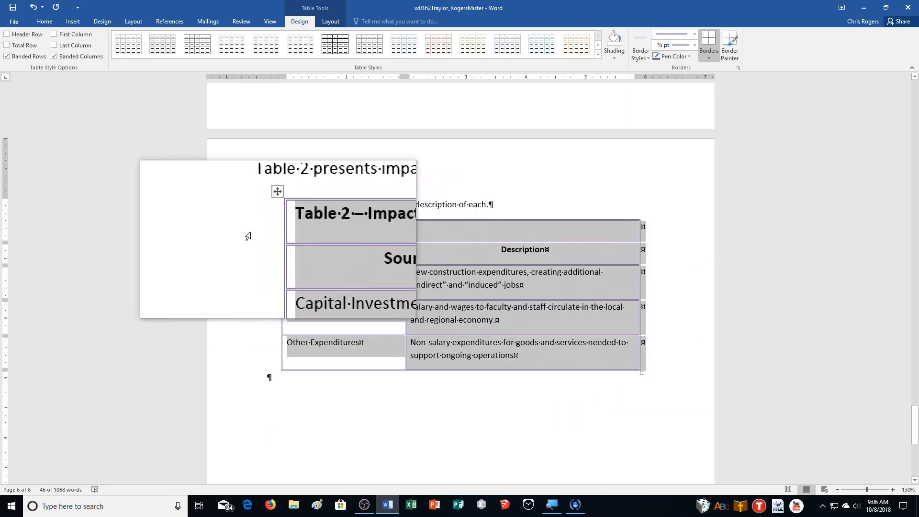
{"action": "left_click", "coordinate": [265, 235]}
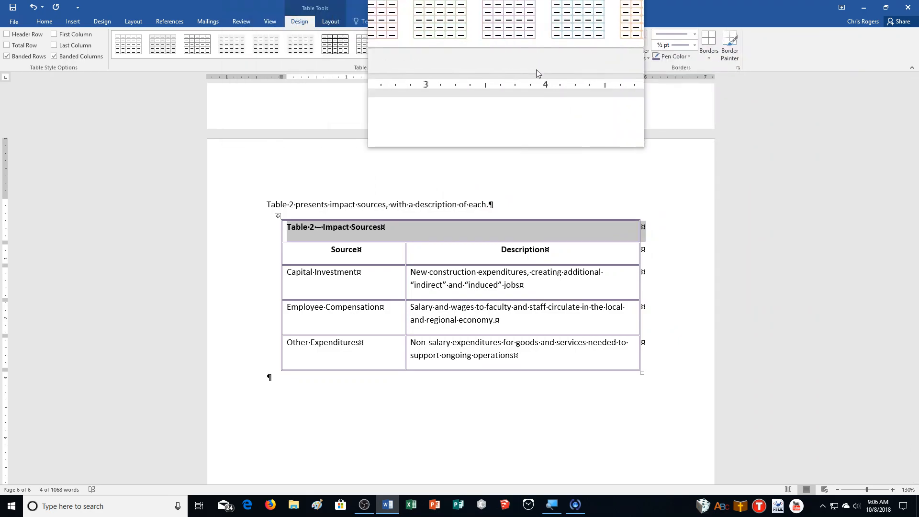
{"action": "left_click", "coordinate": [620, 56]}
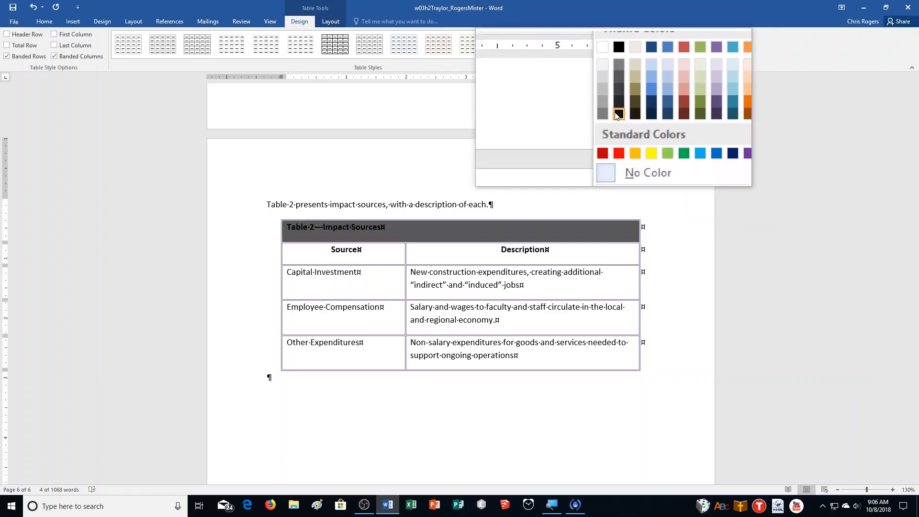
{"action": "left_click", "coordinate": [645, 155]}
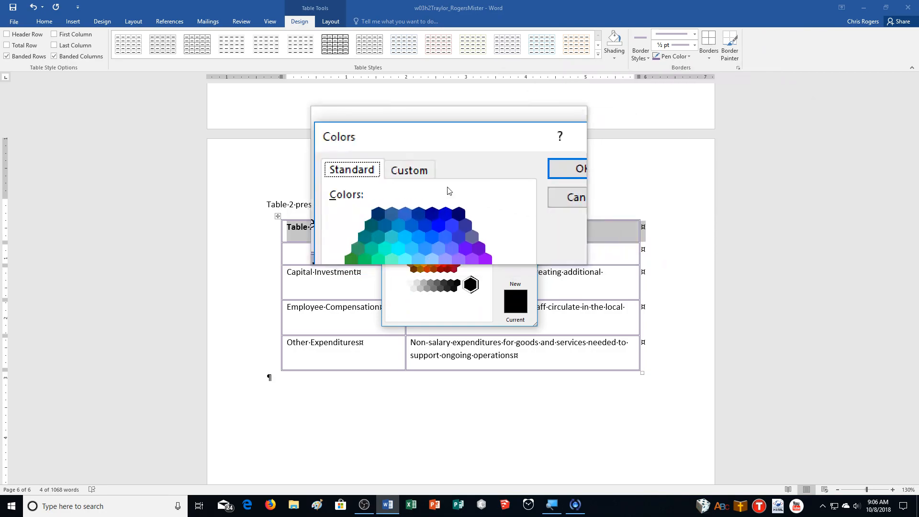
{"action": "left_click", "coordinate": [427, 179]}
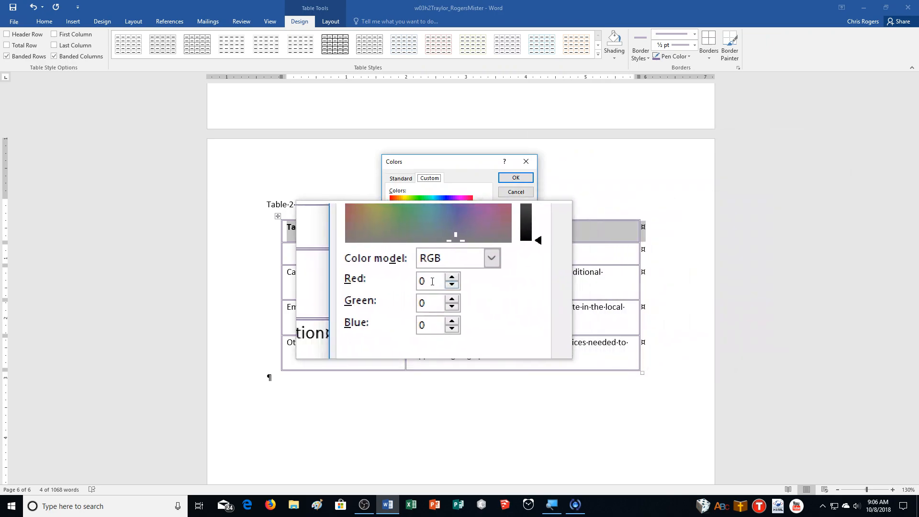
{"action": "left_click_drag", "start_coordinate": [433, 281], "coordinate": [421, 281]}
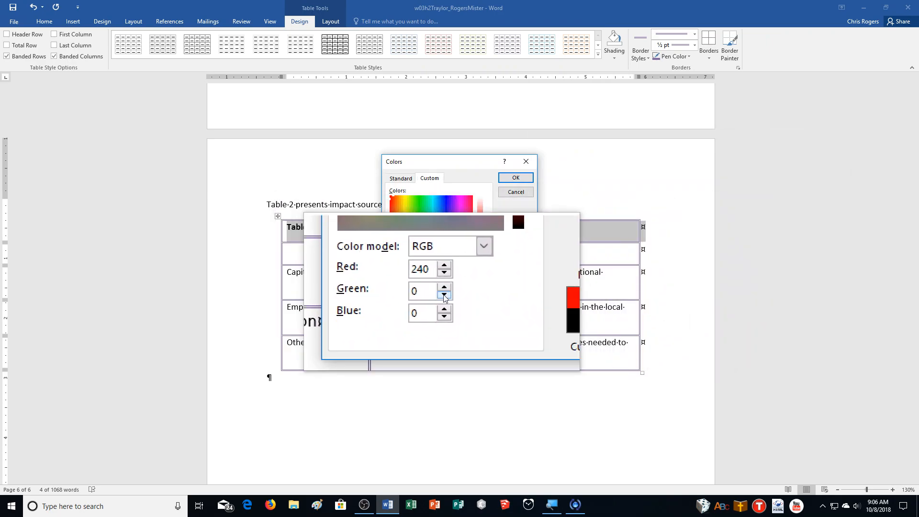
{"action": "key", "text": "Tab"}
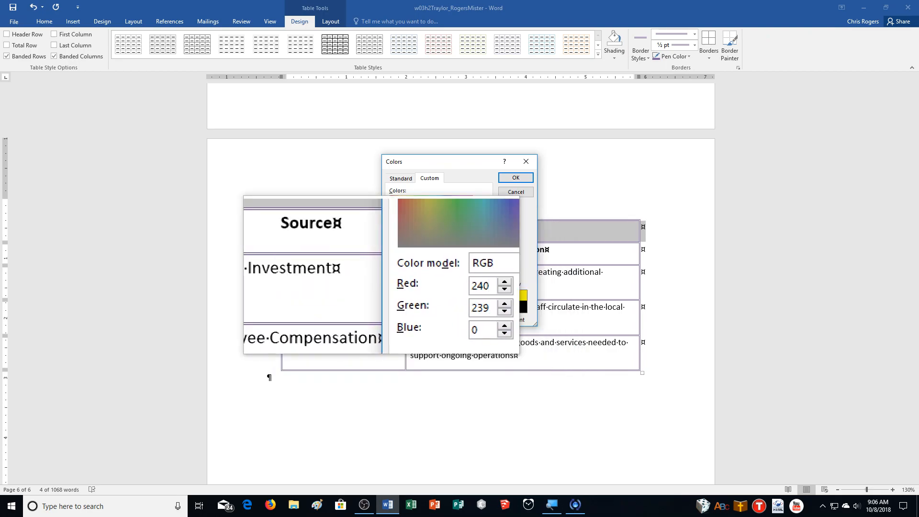
{"action": "left_click_drag", "start_coordinate": [437, 303], "coordinate": [424, 303]}
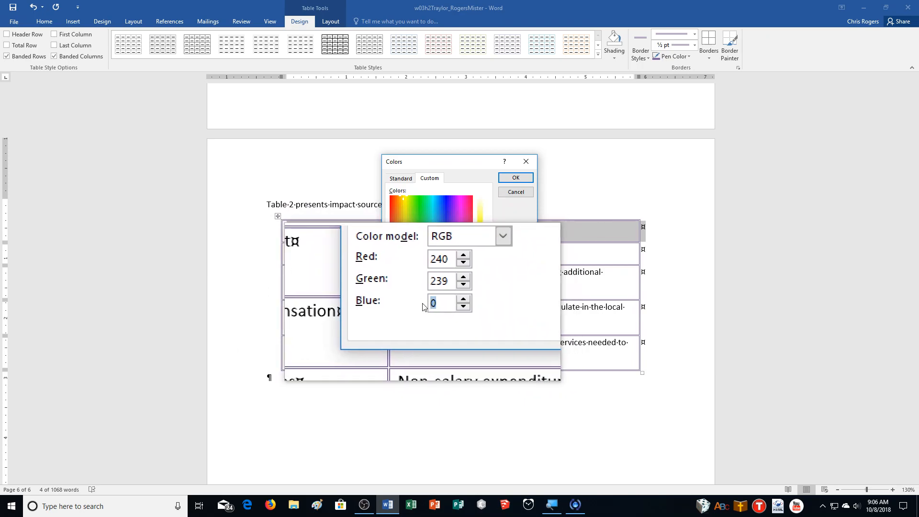
{"action": "type", "text": "29"}
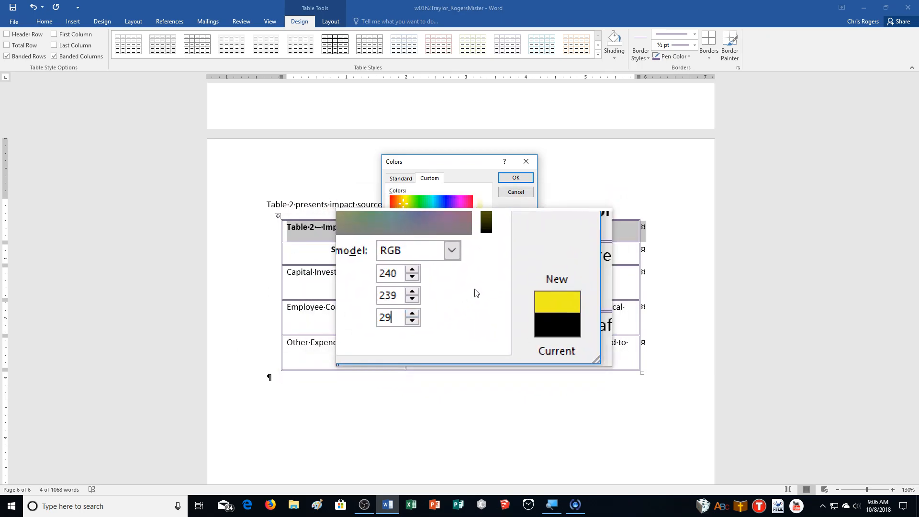
{"action": "left_click", "coordinate": [513, 178]}
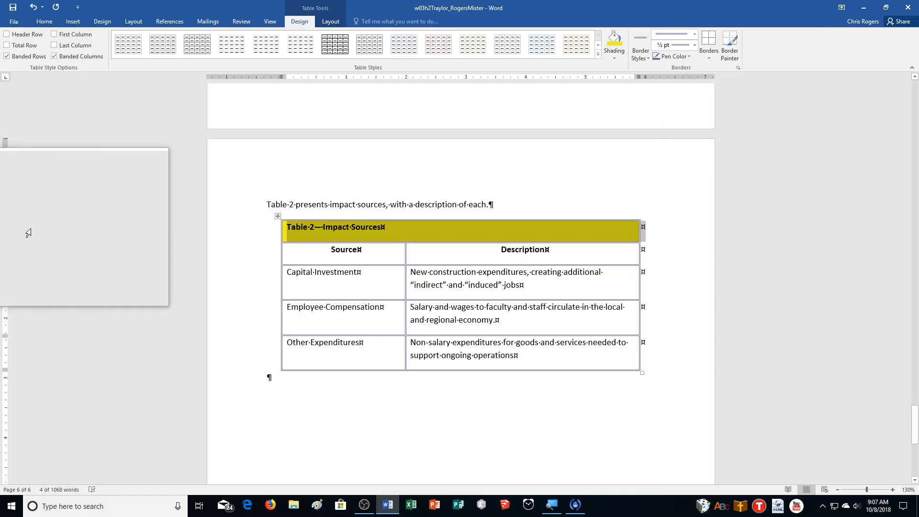
- Shade the column heading row and all data rows of Table 2 with Purple, Accent 4, Lighter 40%
{"action": "left_click", "coordinate": [265, 257]}
{"action": "left_click_drag", "start_coordinate": [265, 257], "coordinate": [272, 355]}
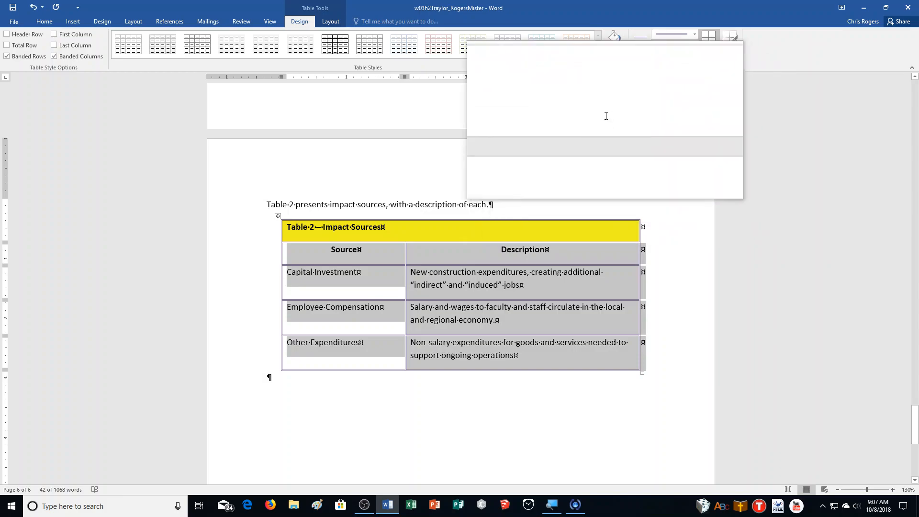
{"action": "left_click", "coordinate": [616, 58]}
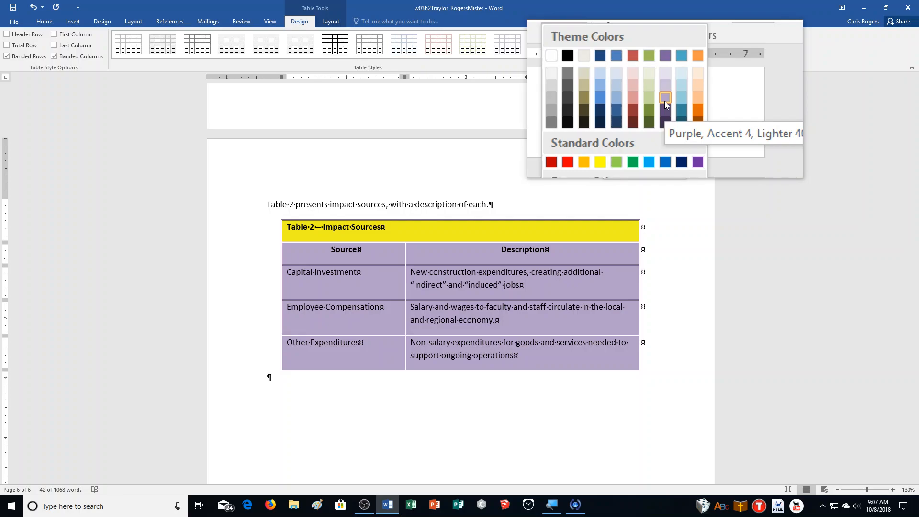
{"action": "left_click", "coordinate": [665, 101]}
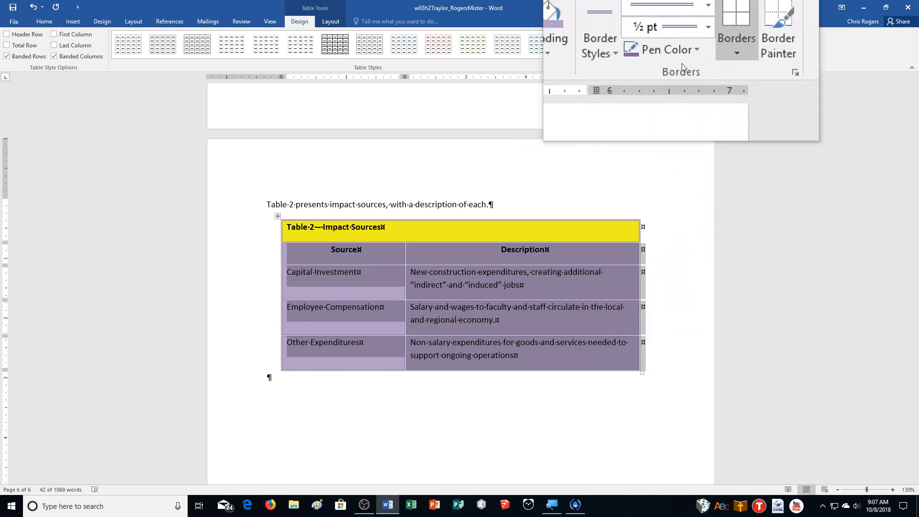
- Paint the inside borders between the rows and columns of Table 2 in the recently used custom yellow
{"action": "left_click", "coordinate": [675, 58]}
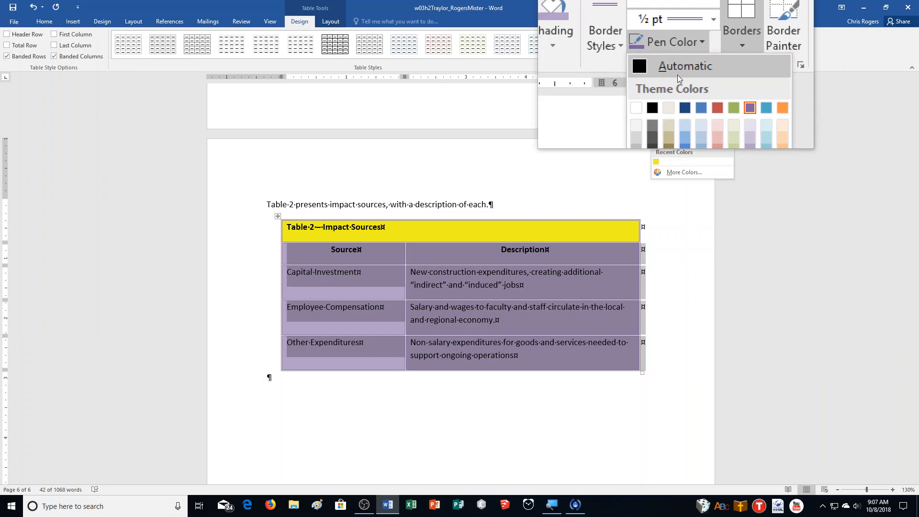
{"action": "left_click", "coordinate": [656, 165]}
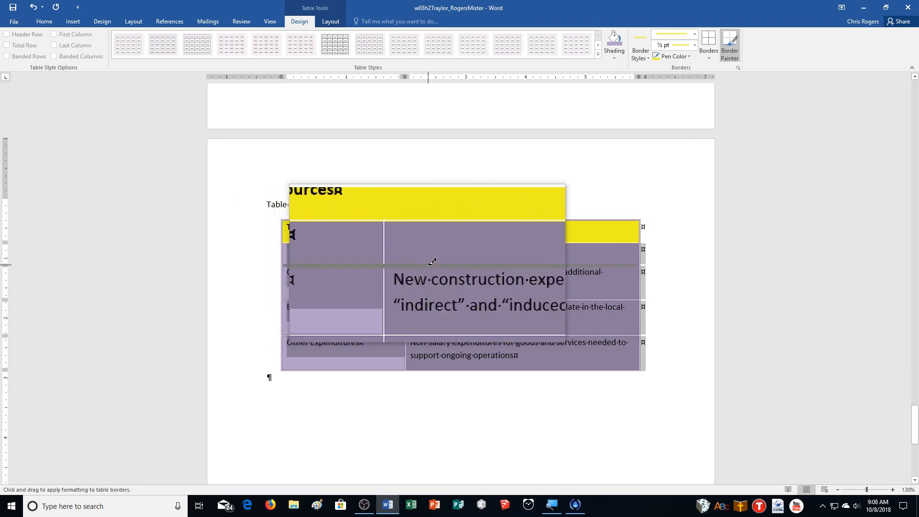
{"action": "left_click", "coordinate": [431, 263]}
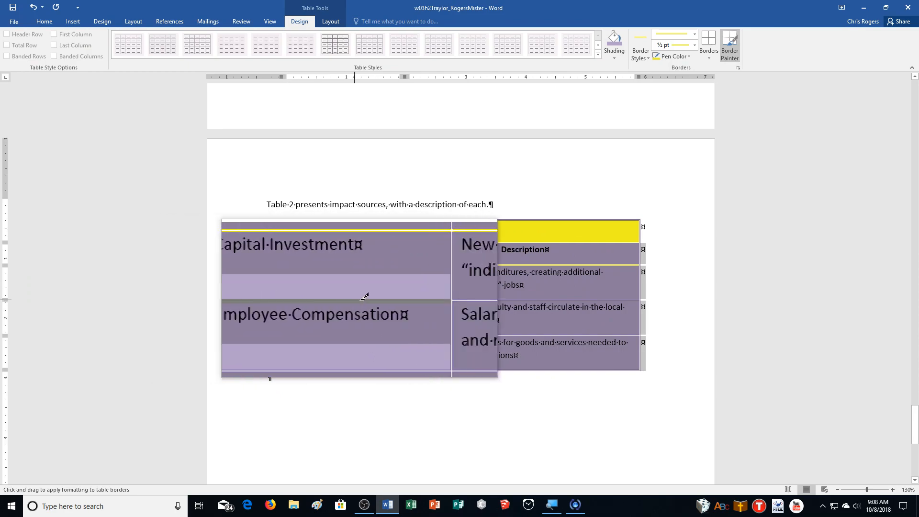
{"action": "left_click", "coordinate": [417, 300]}
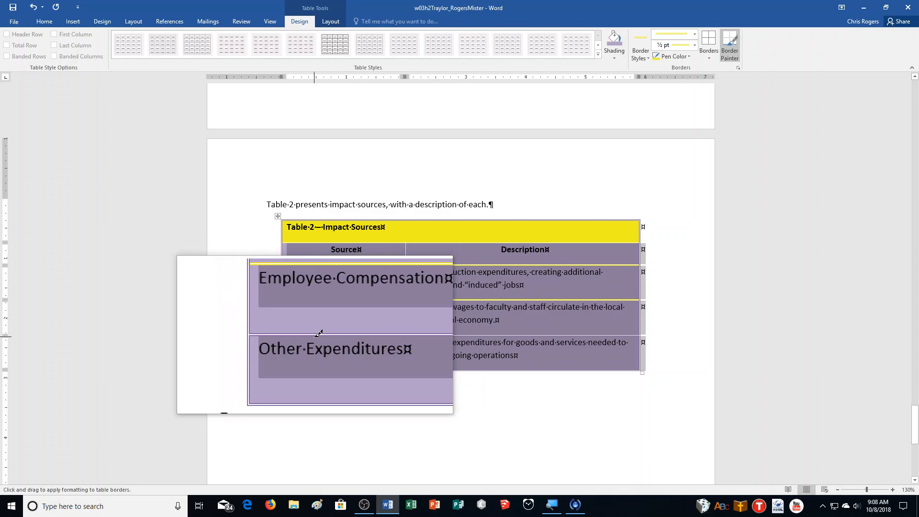
{"action": "left_click", "coordinate": [419, 334]}
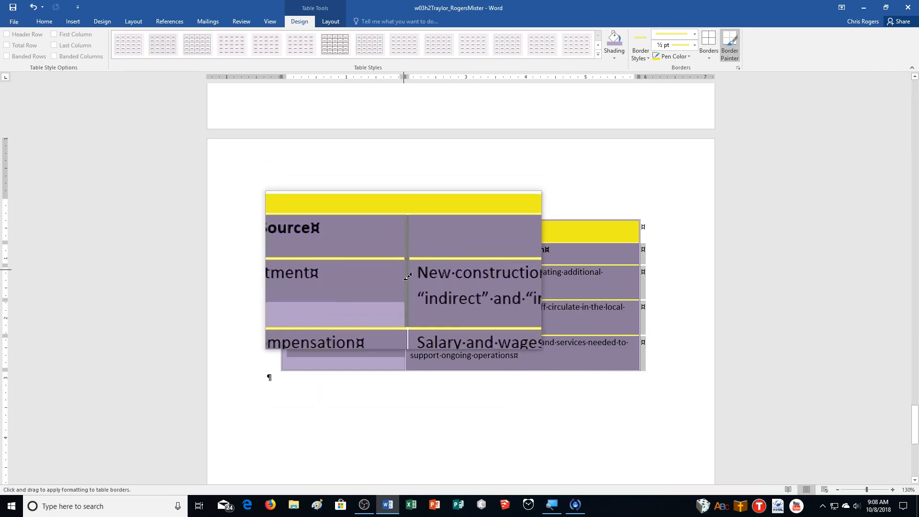
{"action": "left_click", "coordinate": [409, 342]}
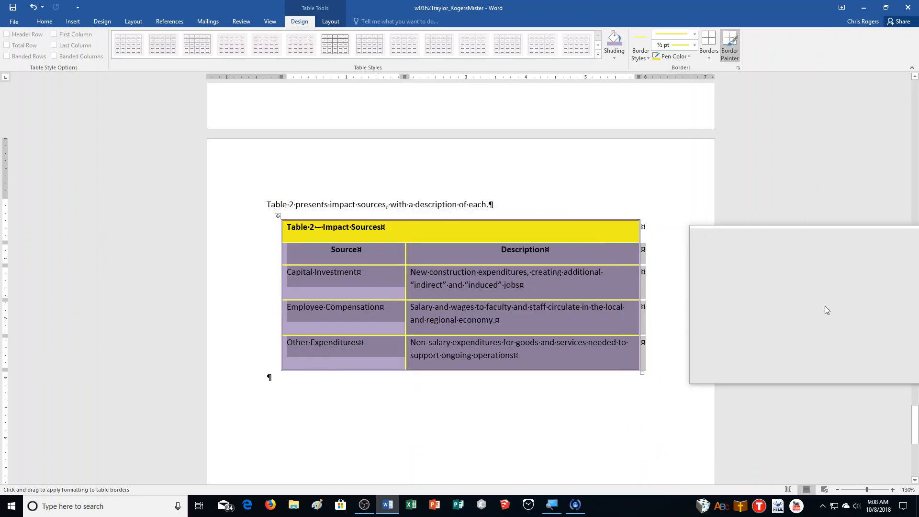
{"action": "key", "text": "Escape"}
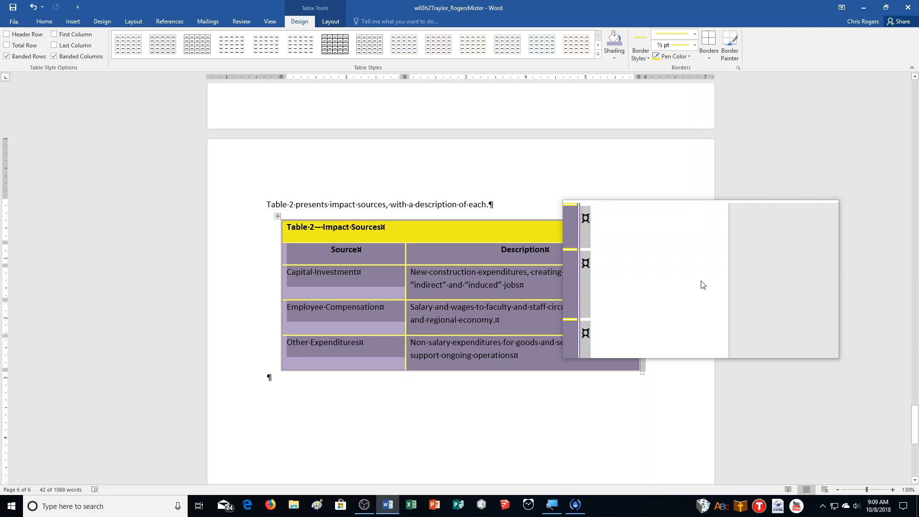
- Apply the purple double-line ½ pt border style to the outside borders of Table 1
{"action": "scroll", "coordinate": [703, 285], "scroll_direction": "up", "scroll_amount": 6}
{"action": "scroll", "coordinate": [701, 281], "scroll_direction": "up", "scroll_amount": 4}
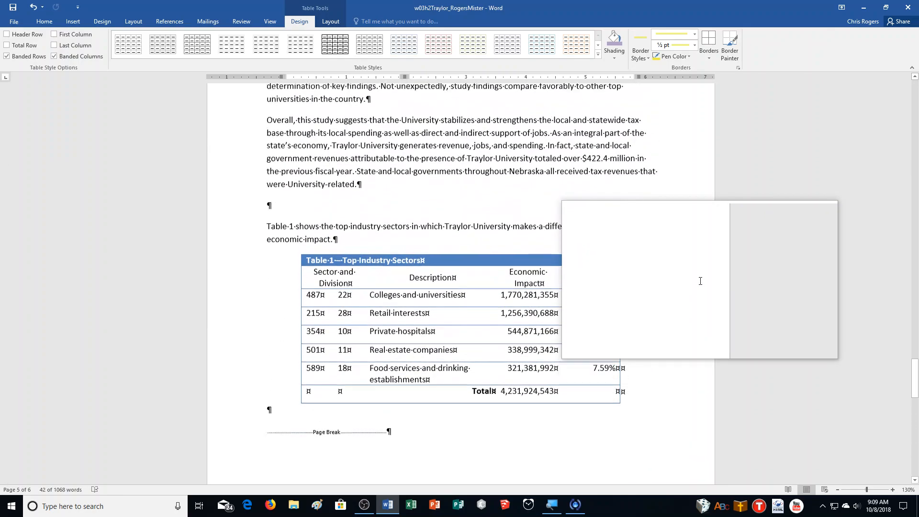
{"action": "left_click", "coordinate": [462, 309]}
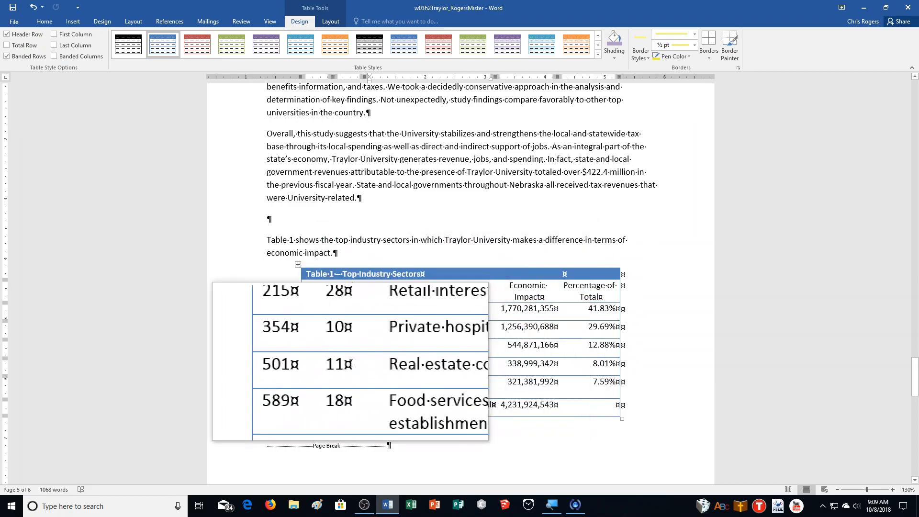
{"action": "left_click", "coordinate": [298, 266]}
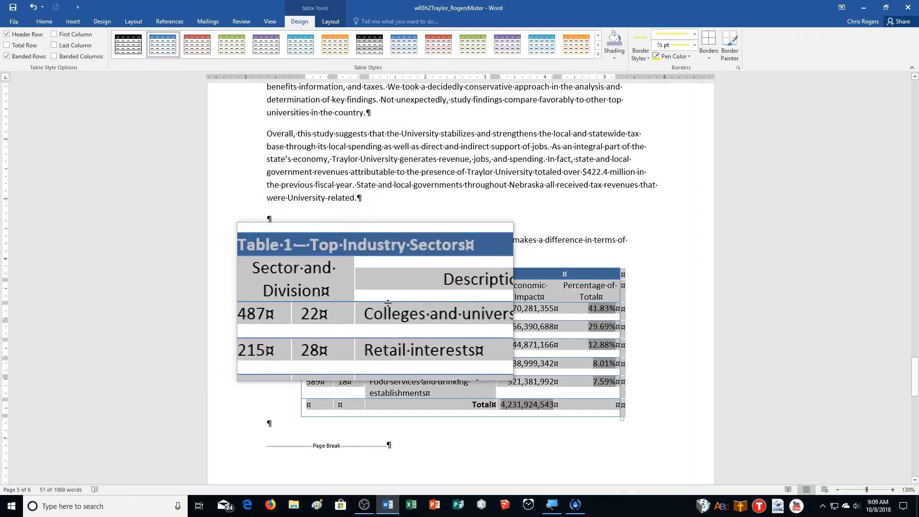
{"action": "scroll", "coordinate": [792, 263], "scroll_direction": "down", "scroll_amount": 3}
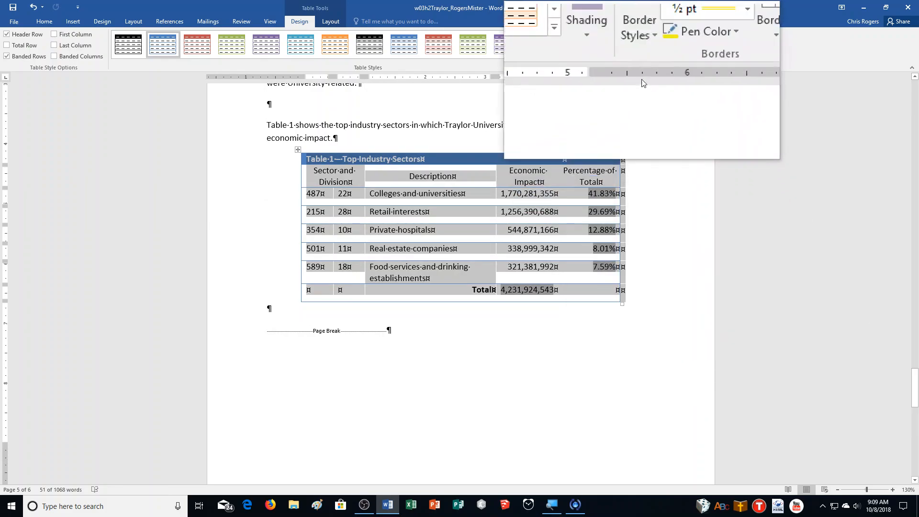
{"action": "left_click", "coordinate": [639, 53]}
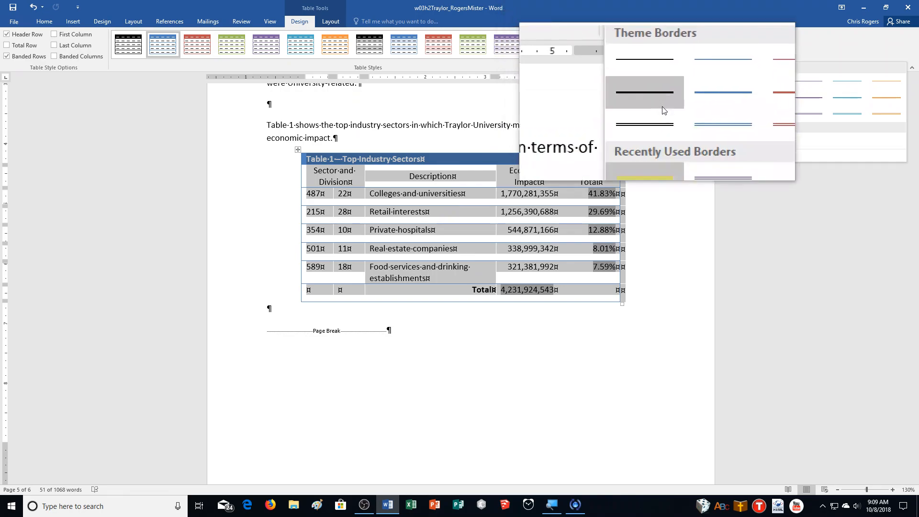
{"action": "left_click", "coordinate": [803, 116]}
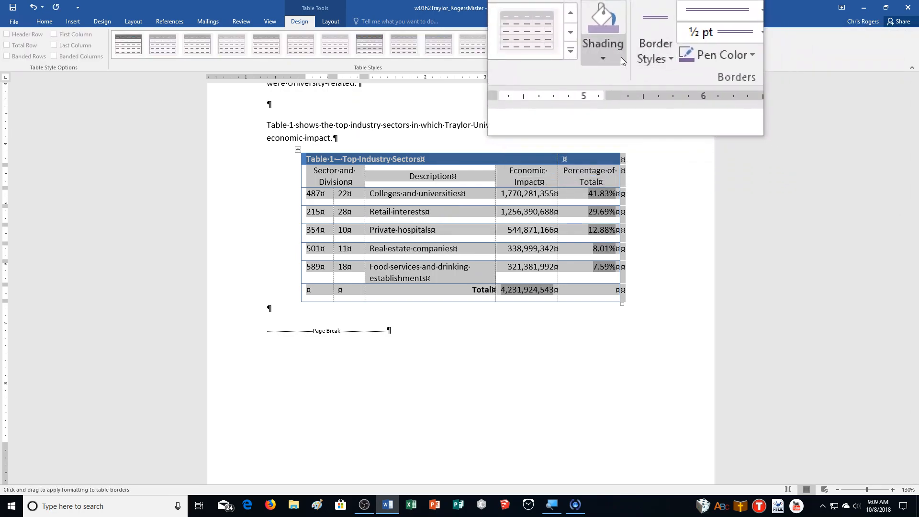
{"action": "left_click", "coordinate": [641, 56]}
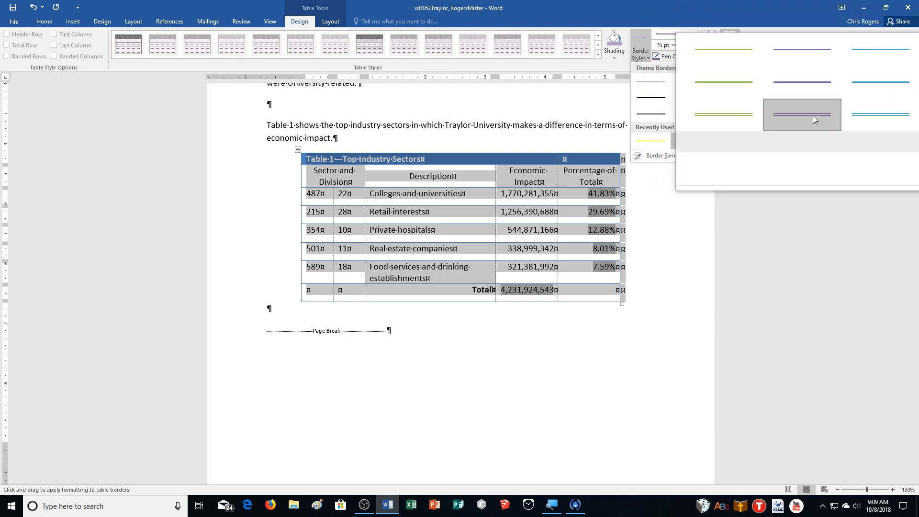
{"action": "left_click", "coordinate": [807, 115]}
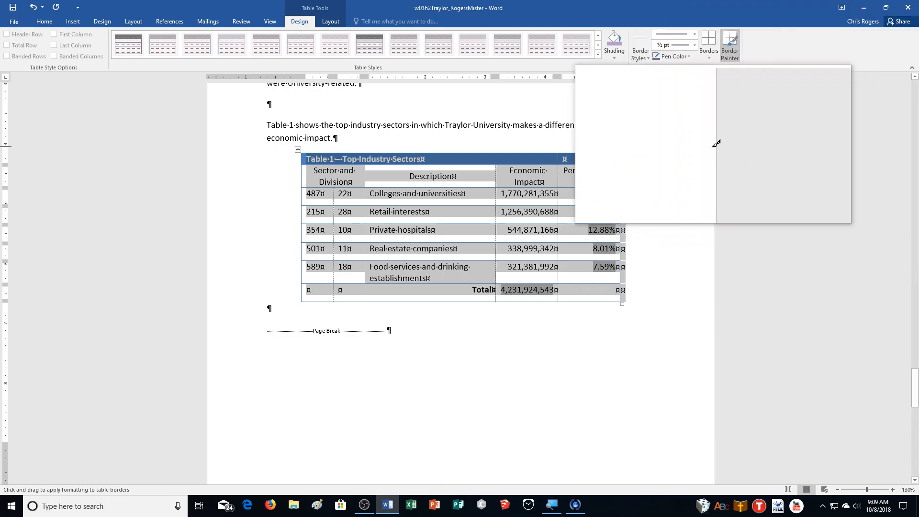
{"action": "left_click", "coordinate": [706, 57]}
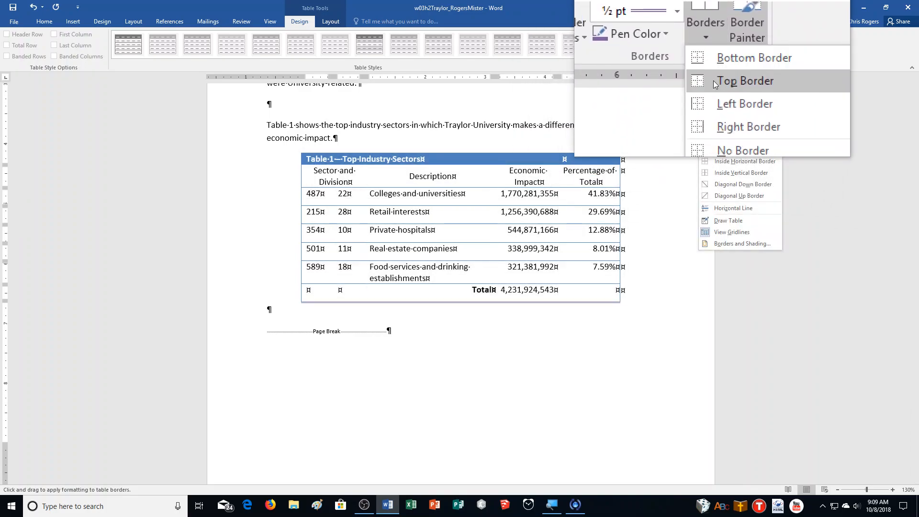
{"action": "left_click", "coordinate": [725, 139]}
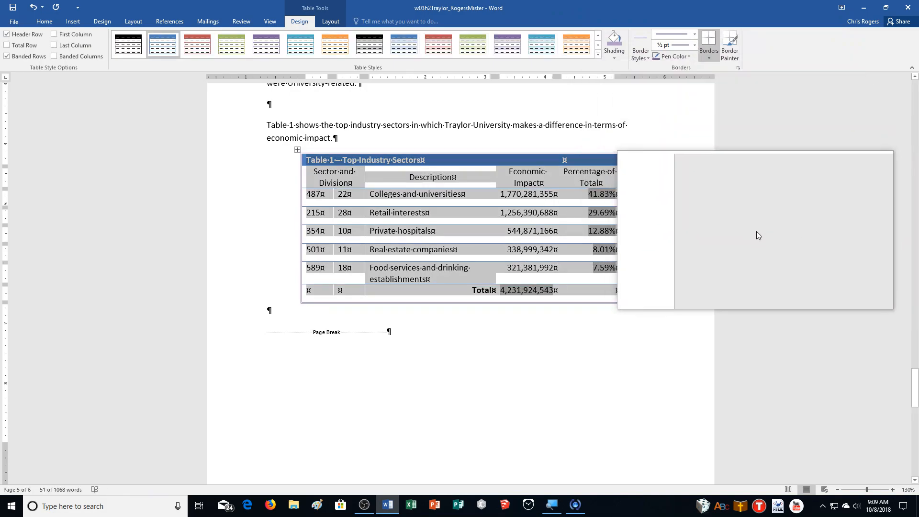
- Shade the title row of Table 1 with the Purple, Accent 4 theme color
{"action": "left_click", "coordinate": [293, 162]}
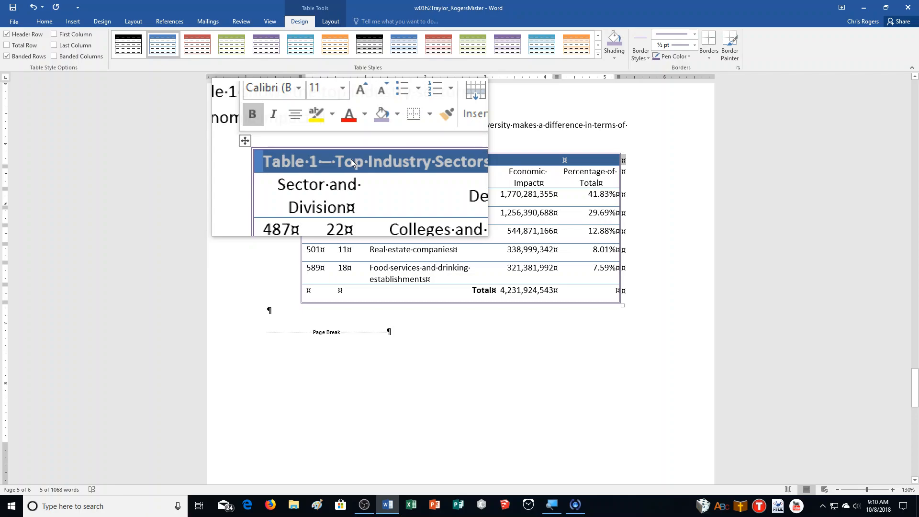
{"action": "left_click", "coordinate": [617, 55]}
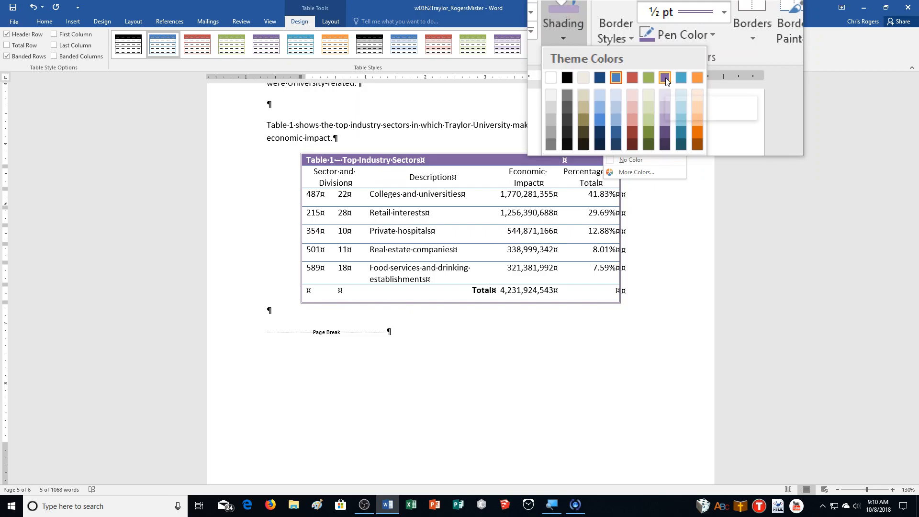
{"action": "left_click", "coordinate": [665, 78]}
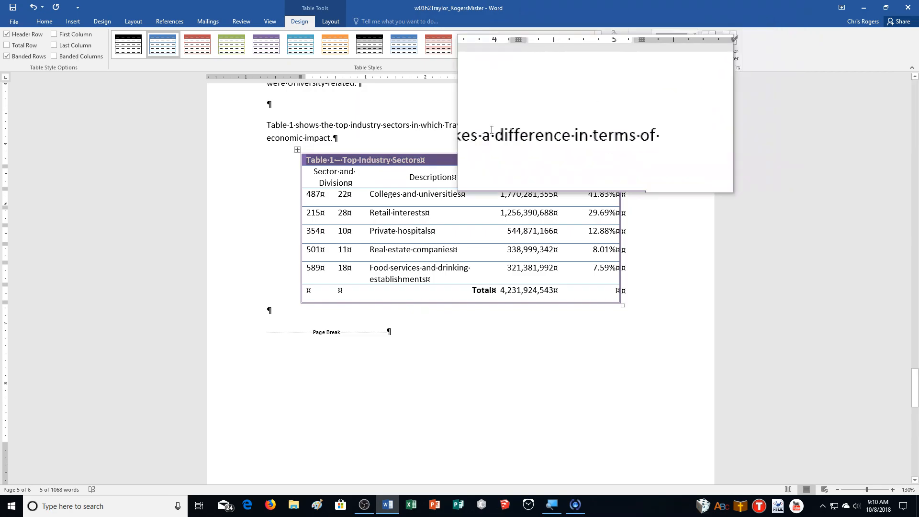
- Shade every row below the title of Table 1 with Purple, Accent 4, Lighter 40%
{"action": "left_click_drag", "start_coordinate": [290, 180], "coordinate": [294, 294]}
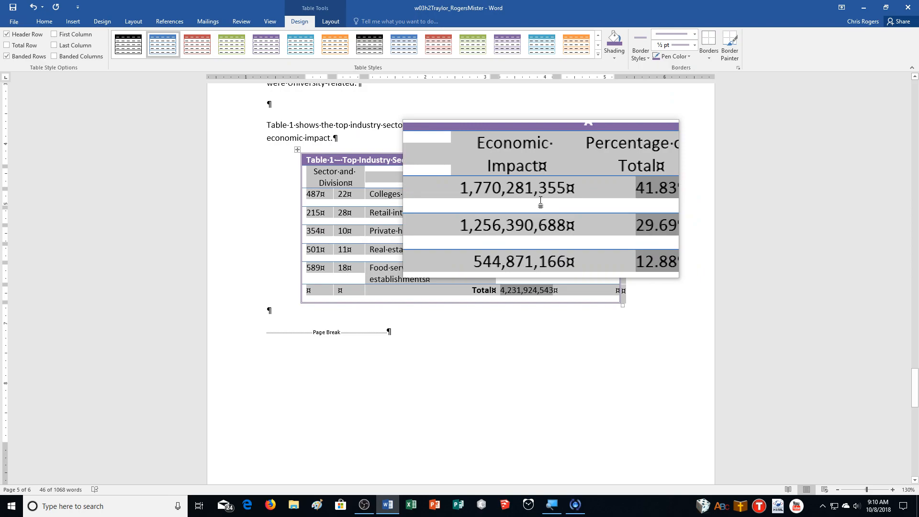
{"action": "left_click", "coordinate": [615, 58]}
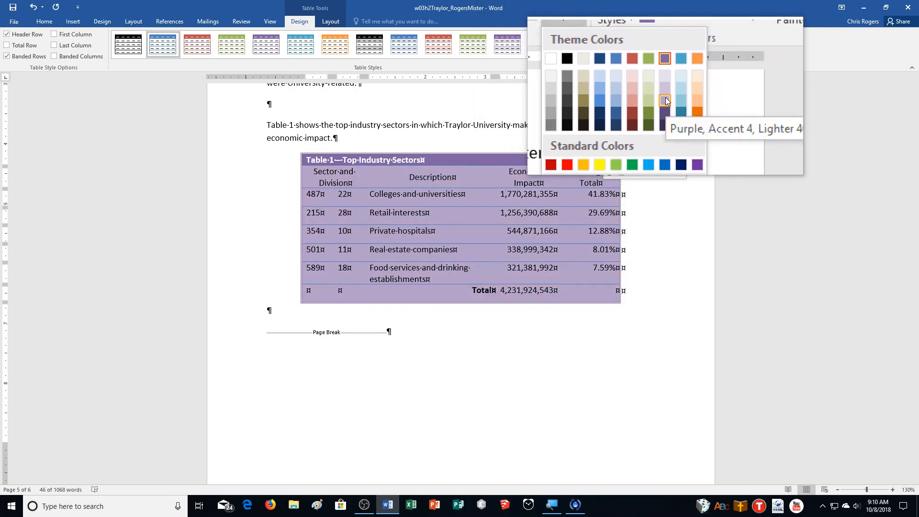
{"action": "left_click", "coordinate": [666, 97]}
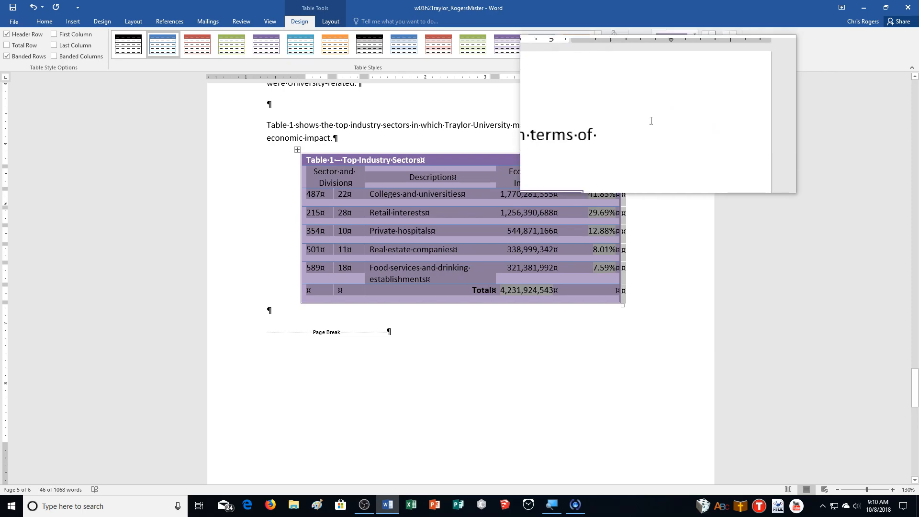
- Set all borders of Table 1 to a purple single solid line, 1 pt wide
{"action": "left_click", "coordinate": [297, 149]}
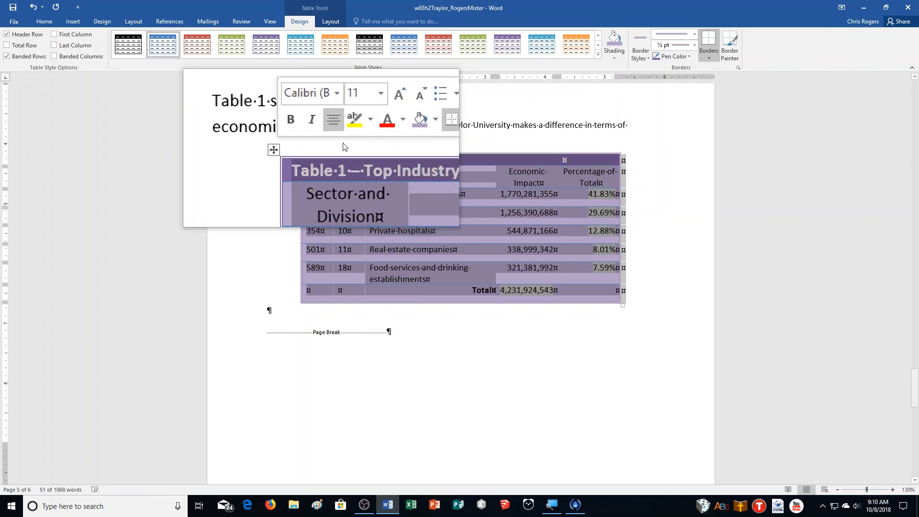
{"action": "left_click", "coordinate": [708, 51]}
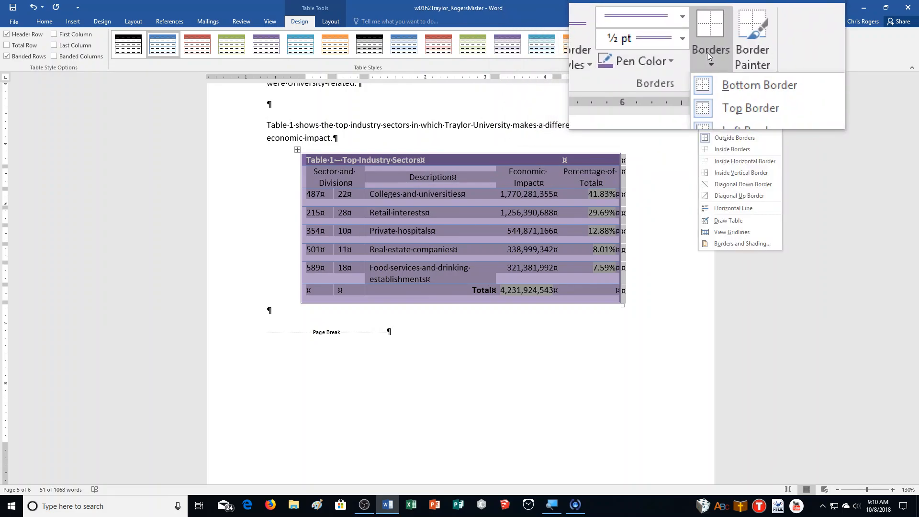
{"action": "left_click", "coordinate": [718, 246]}
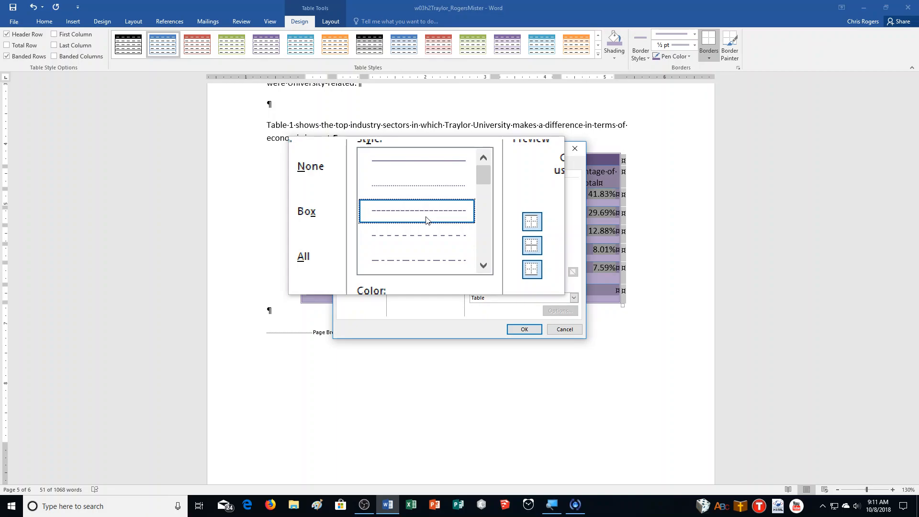
{"action": "left_click", "coordinate": [428, 188]}
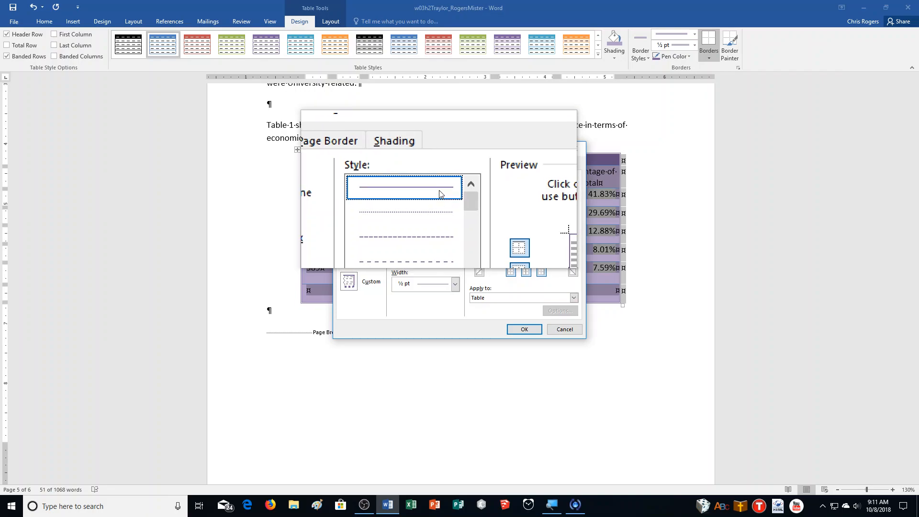
{"action": "left_click", "coordinate": [406, 287]}
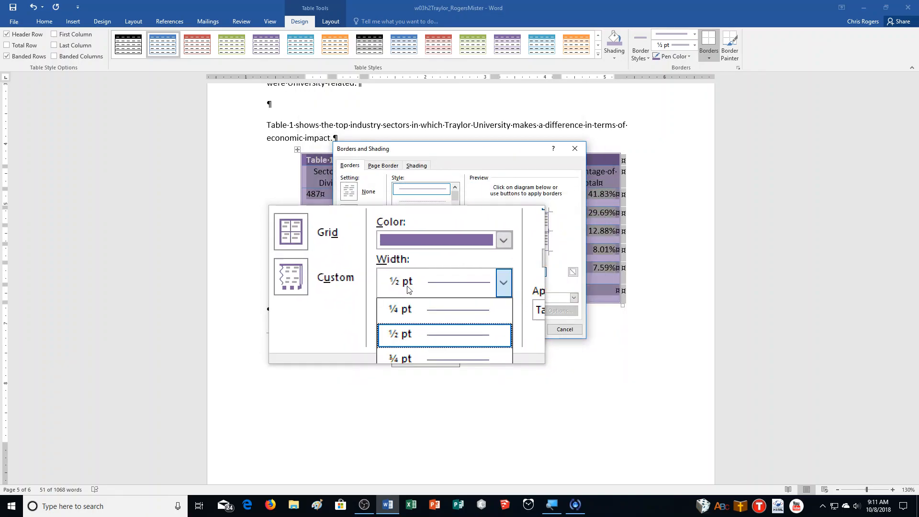
{"action": "left_click", "coordinate": [418, 339]}
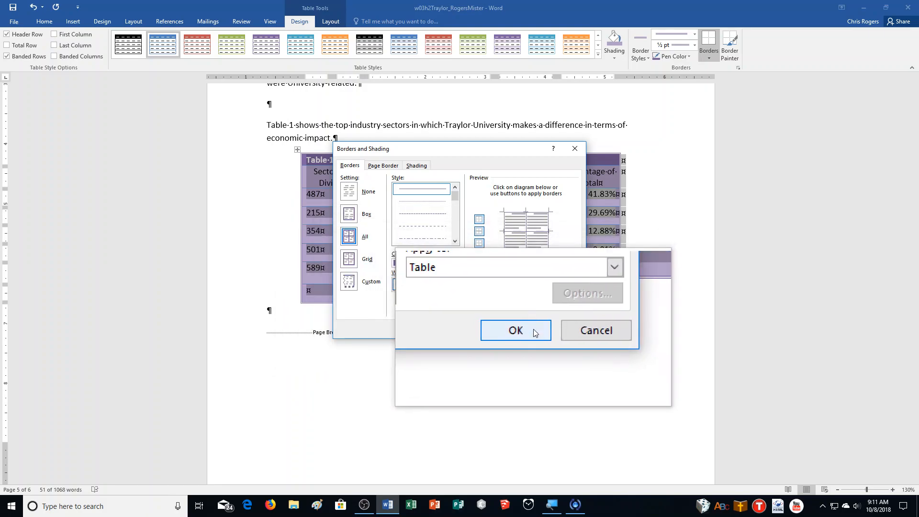
{"action": "left_click", "coordinate": [531, 329]}
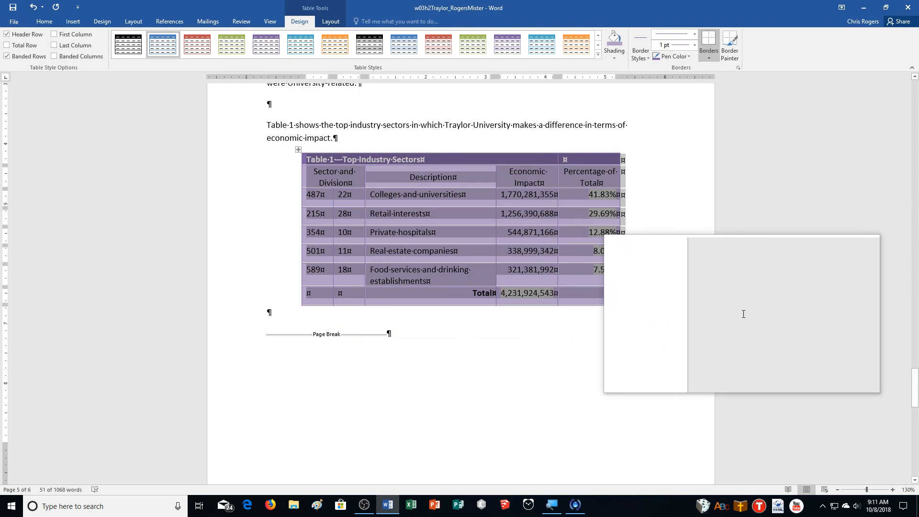
{"action": "left_click", "coordinate": [528, 261]}
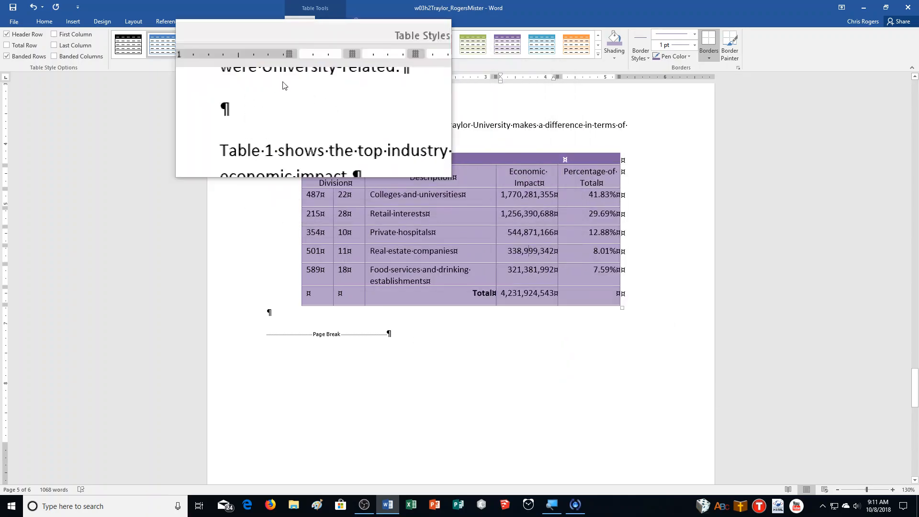
- Insert the caption "Table 1: Economic Impact by Industry" below Table 1 and increase the caption's indent by one level
{"action": "left_click", "coordinate": [177, 22]}
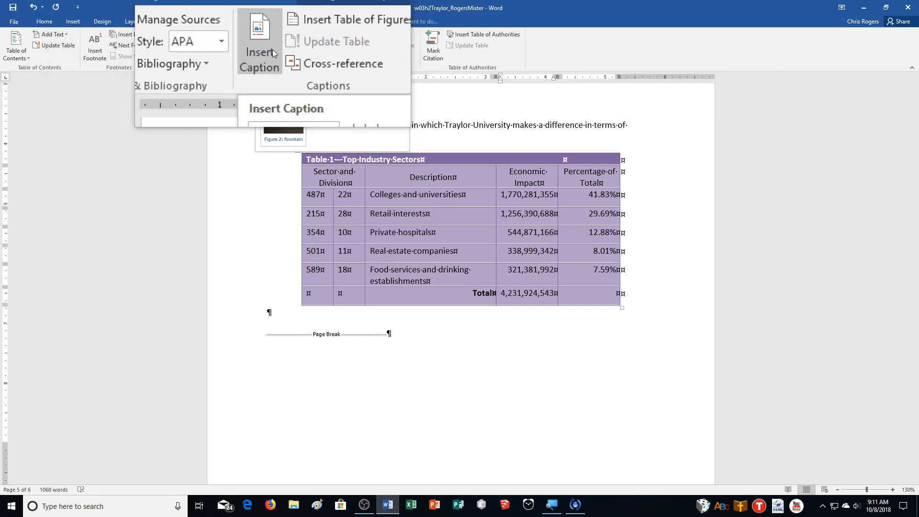
{"action": "left_click", "coordinate": [272, 50]}
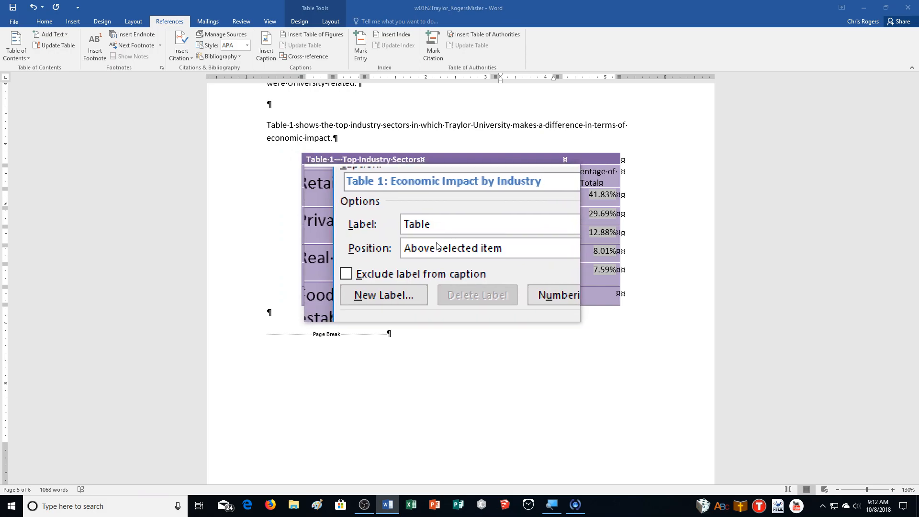
{"action": "left_click", "coordinate": [451, 248]}
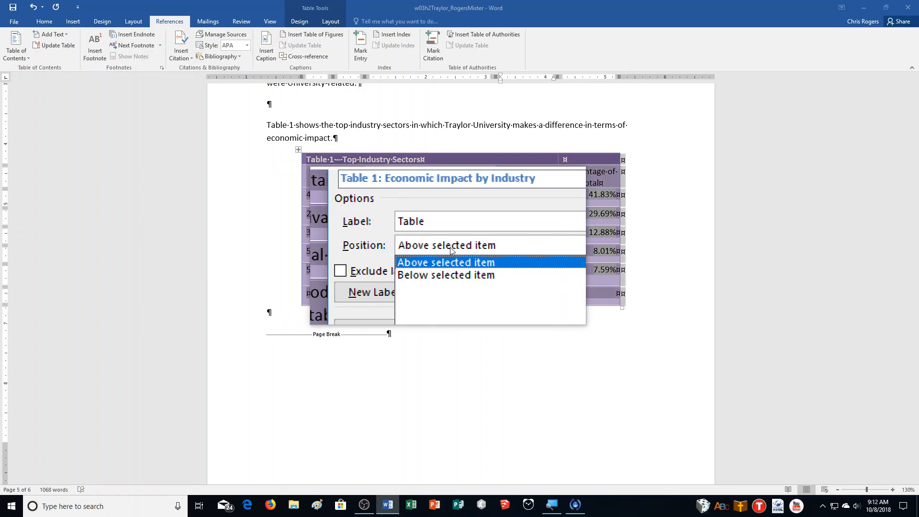
{"action": "left_click", "coordinate": [451, 262]}
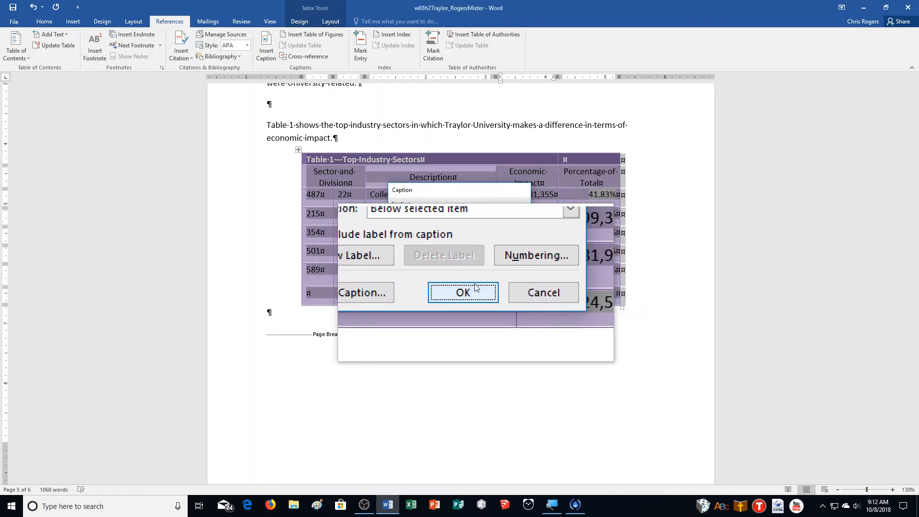
{"action": "left_click", "coordinate": [470, 308]}
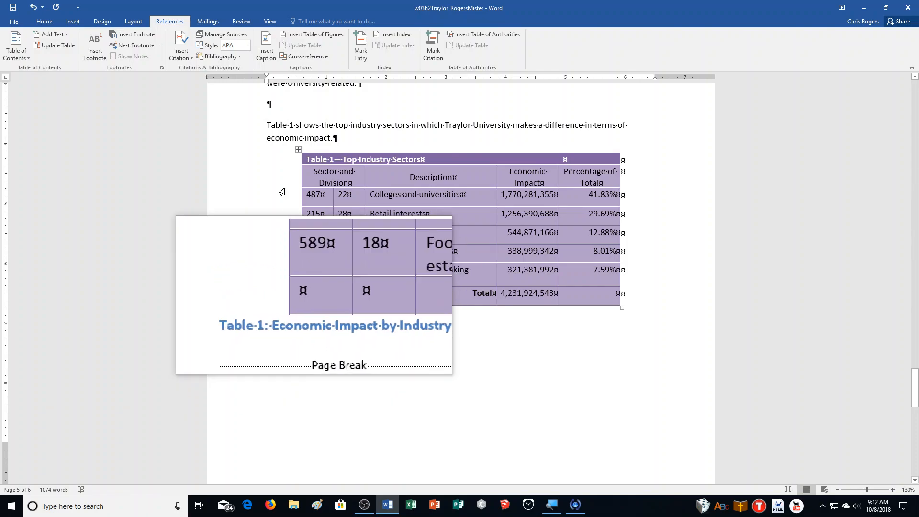
{"action": "left_click", "coordinate": [46, 22]}
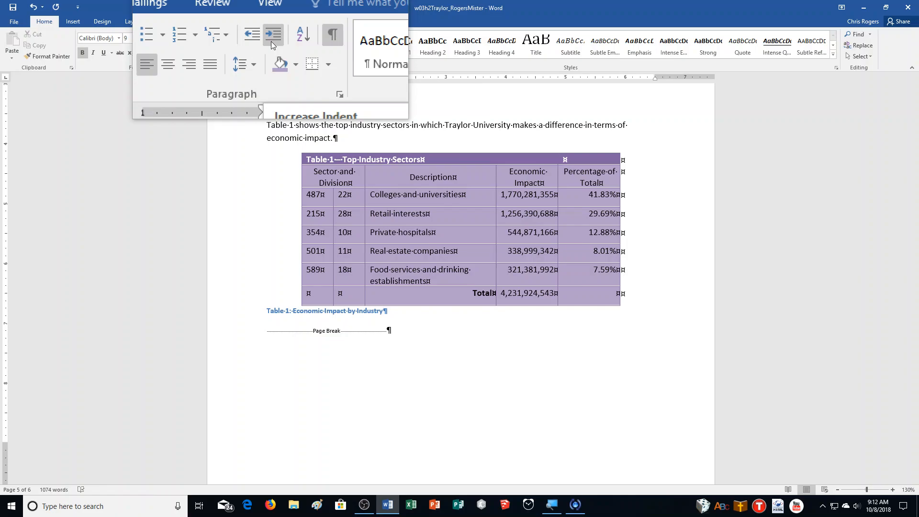
{"action": "left_click", "coordinate": [271, 41]}
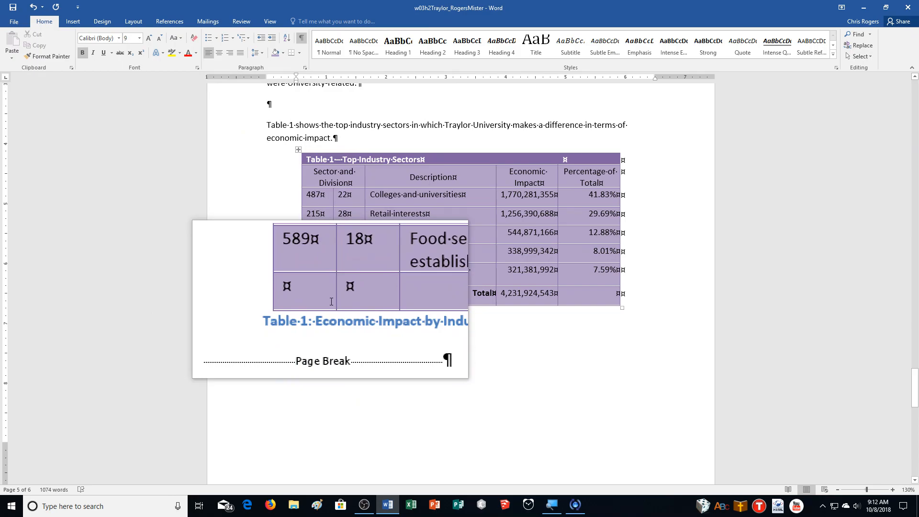
- Insert the caption "Table 2: Sources of Economic Impact" below the Impact Sources table
{"action": "scroll", "coordinate": [354, 302], "scroll_direction": "down", "scroll_amount": 6}
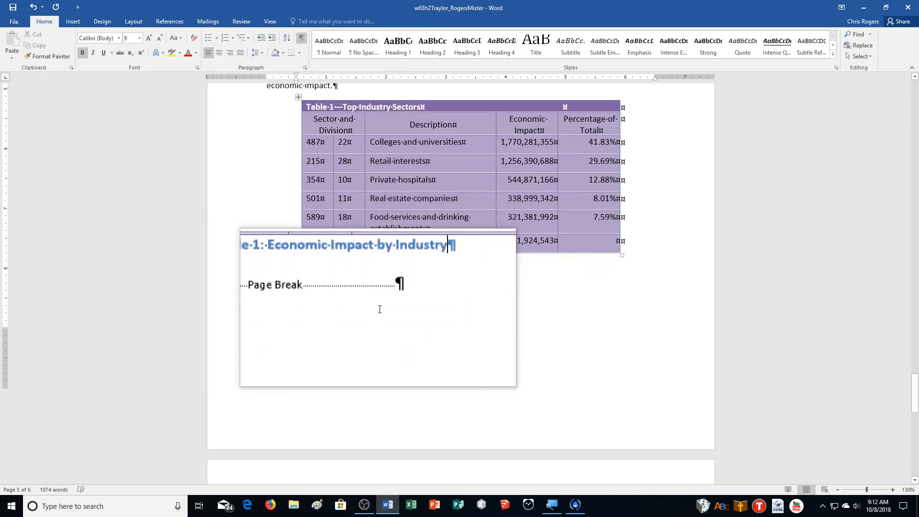
{"action": "scroll", "coordinate": [380, 302], "scroll_direction": "down", "scroll_amount": 4}
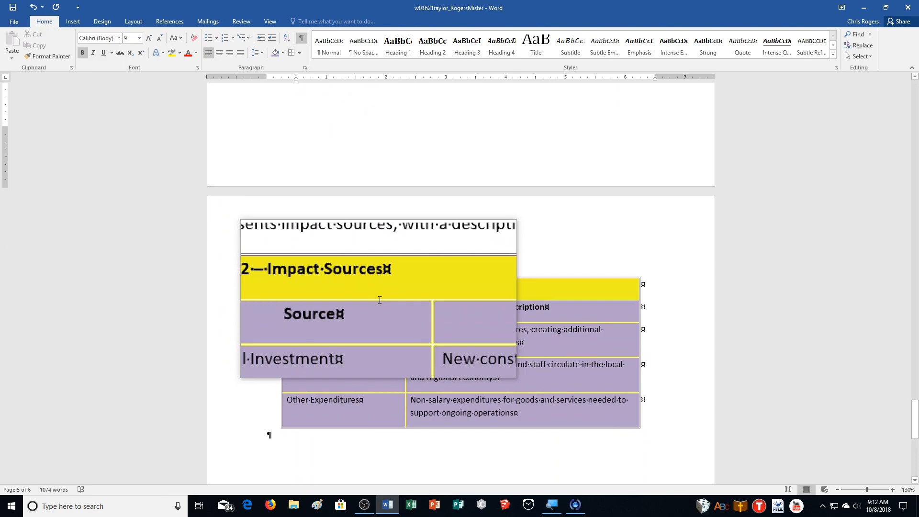
{"action": "left_click", "coordinate": [401, 303]}
{"action": "left_click_drag", "start_coordinate": [723, 306], "coordinate": [720, 304]}
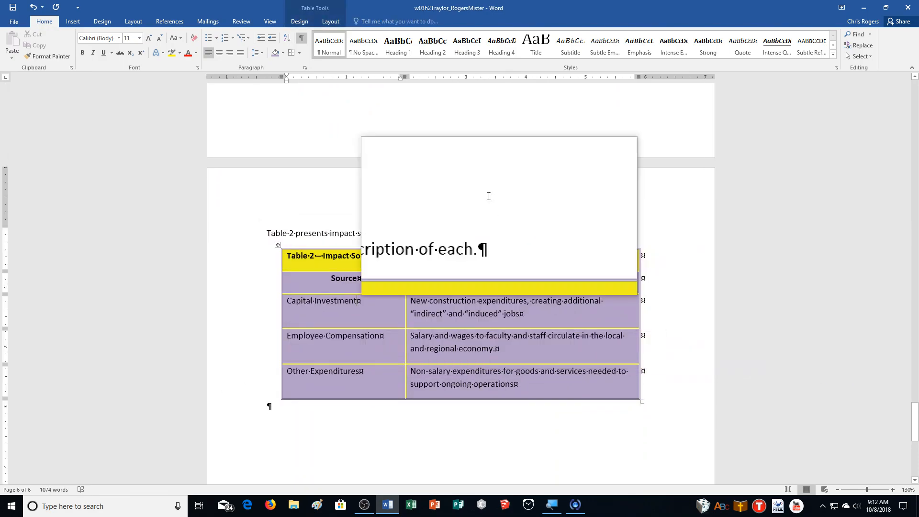
{"action": "left_click", "coordinate": [331, 26]}
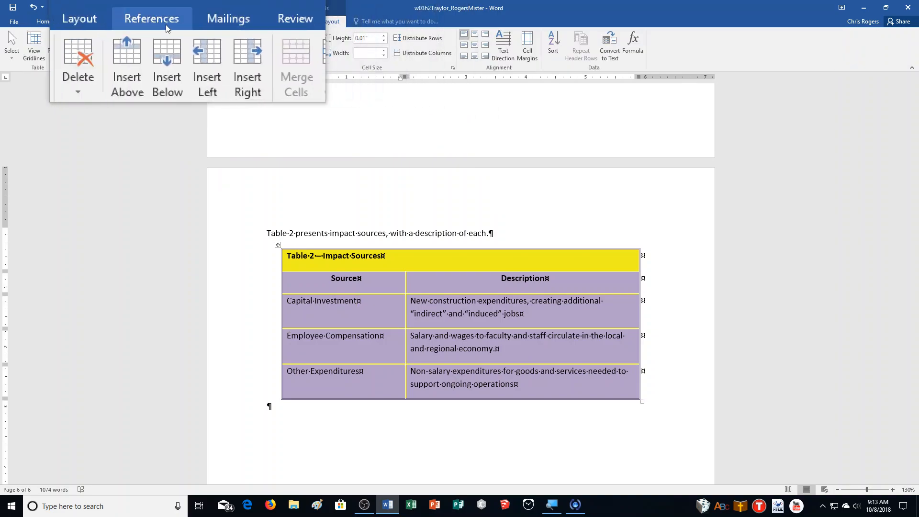
{"action": "left_click", "coordinate": [165, 23]}
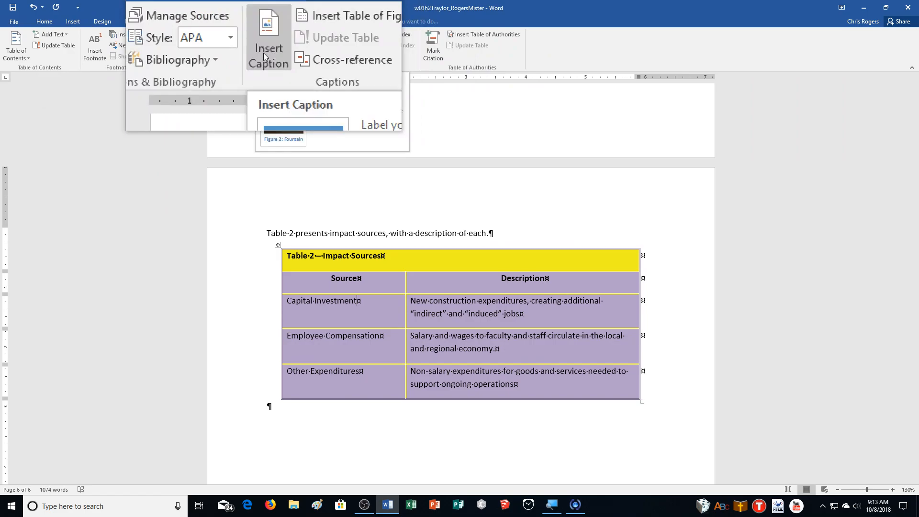
{"action": "left_click", "coordinate": [263, 53]}
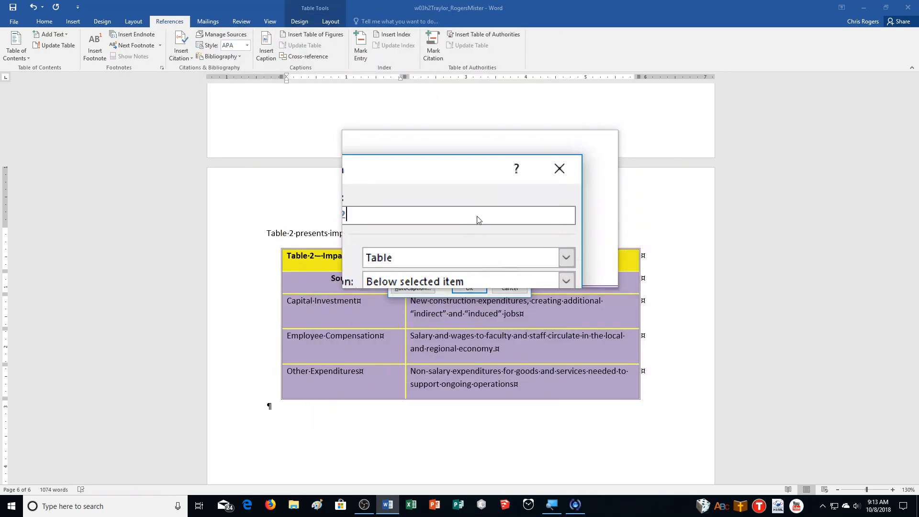
{"action": "type", "text": ": Sources of Economic Impact"}
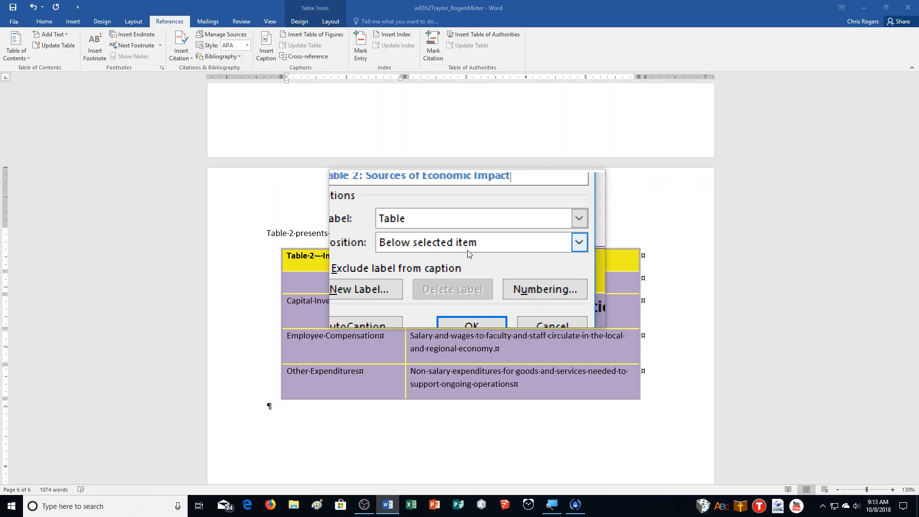
{"action": "left_click", "coordinate": [468, 292]}
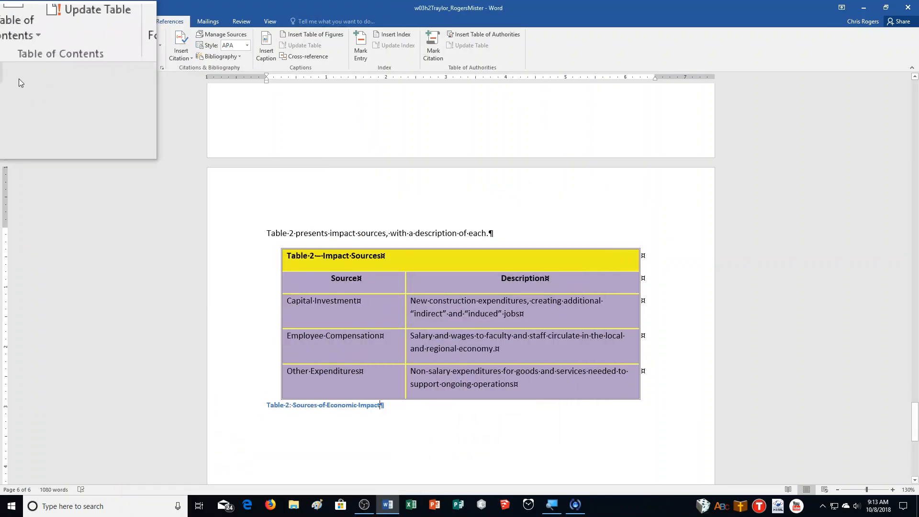
- Modify the Caption style to an 11 pt font size and the Purple, Accent 4 font color
{"action": "left_click", "coordinate": [46, 21]}
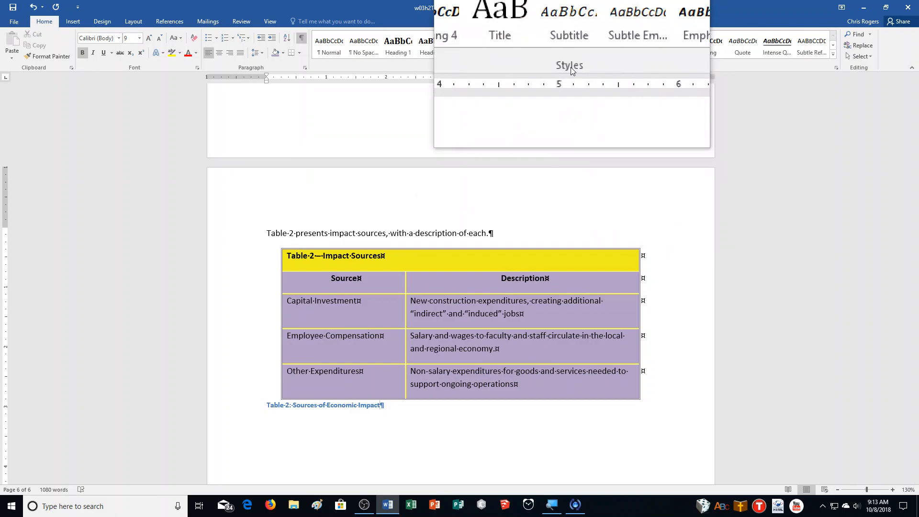
{"action": "left_click", "coordinate": [833, 69]}
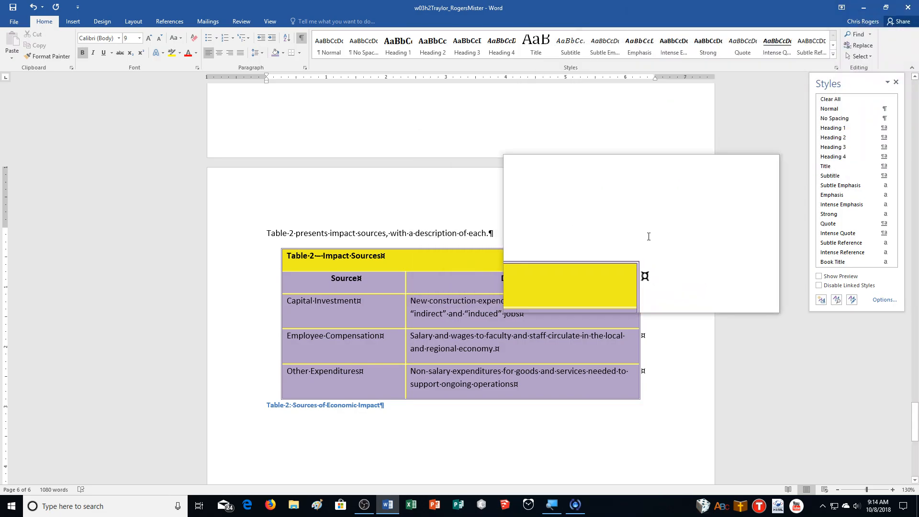
{"action": "scroll", "coordinate": [838, 192], "scroll_direction": "down", "scroll_amount": 1}
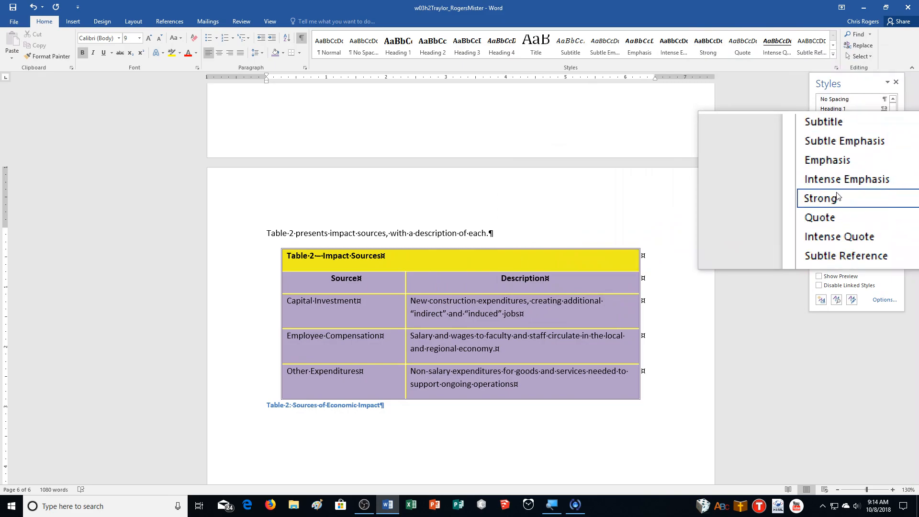
{"action": "mouse_move", "coordinate": [850, 266]}
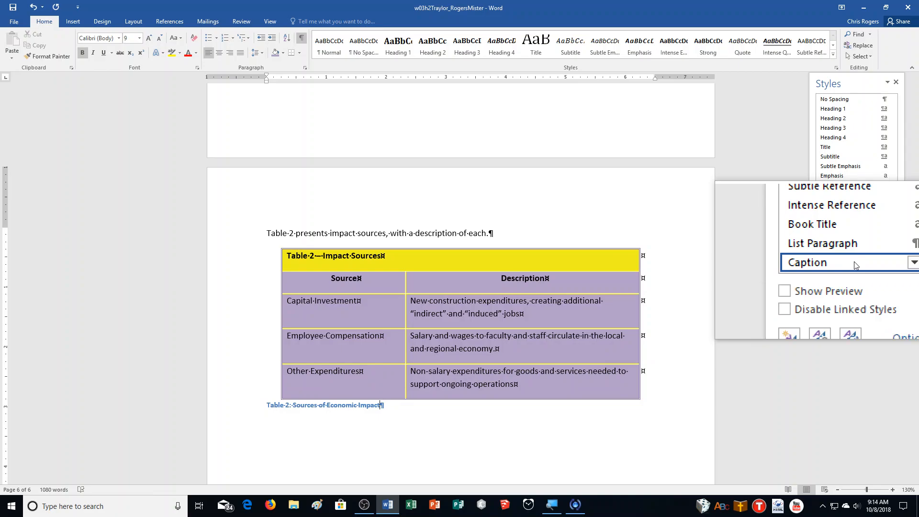
{"action": "right_click", "coordinate": [856, 265]}
{"action": "left_click", "coordinate": [841, 286]}
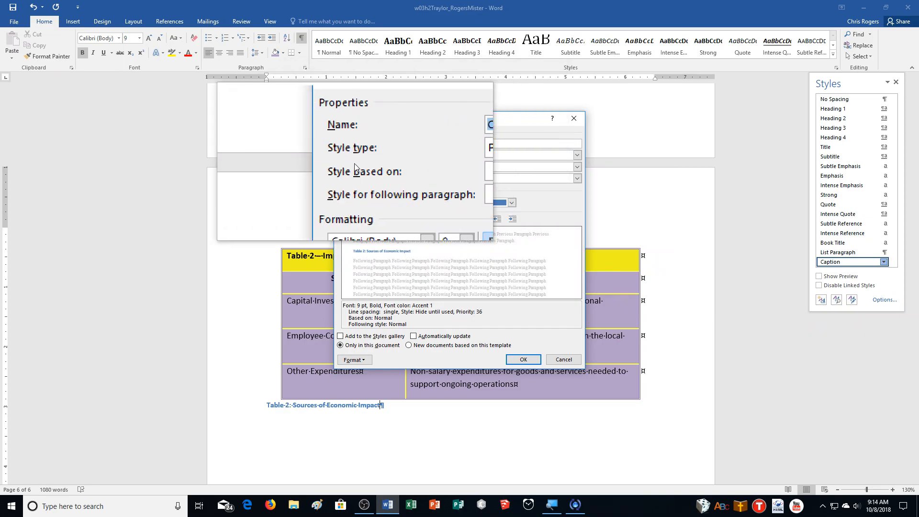
{"action": "left_click", "coordinate": [410, 201]}
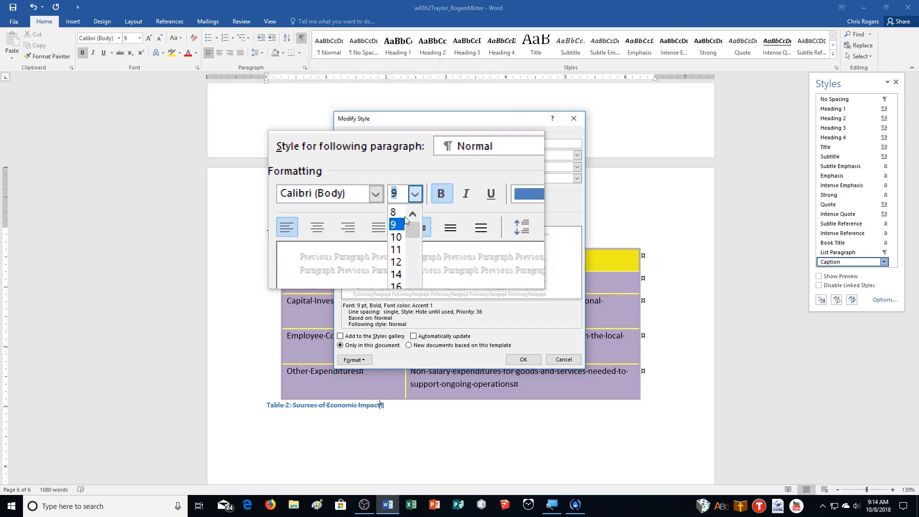
{"action": "left_click", "coordinate": [404, 233]}
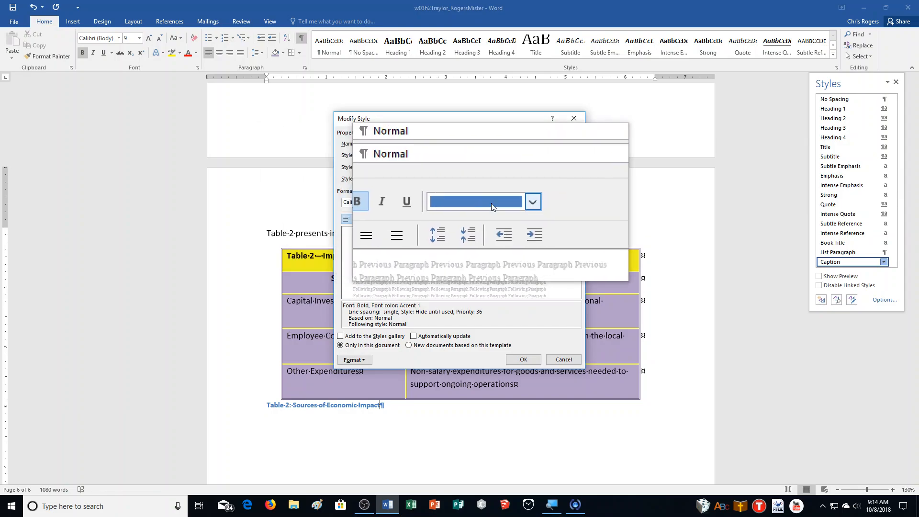
{"action": "left_click", "coordinate": [493, 207]}
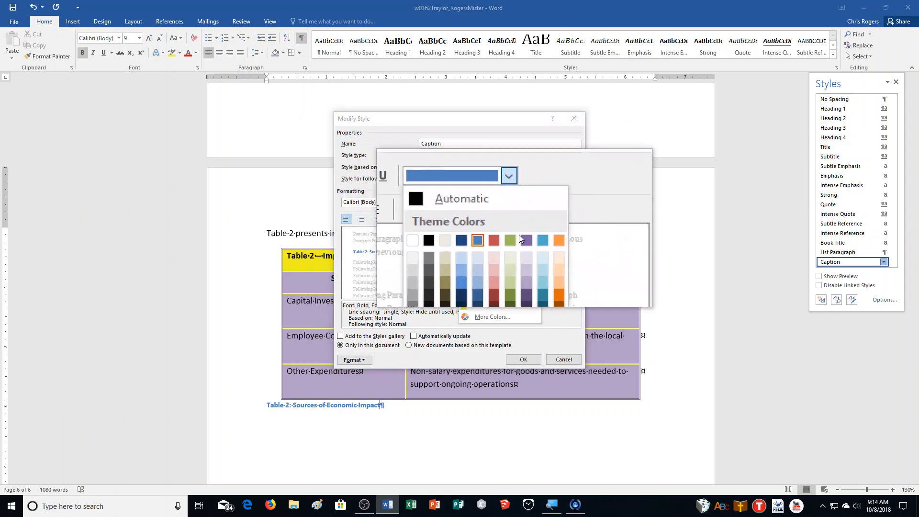
{"action": "left_click", "coordinate": [522, 235]}
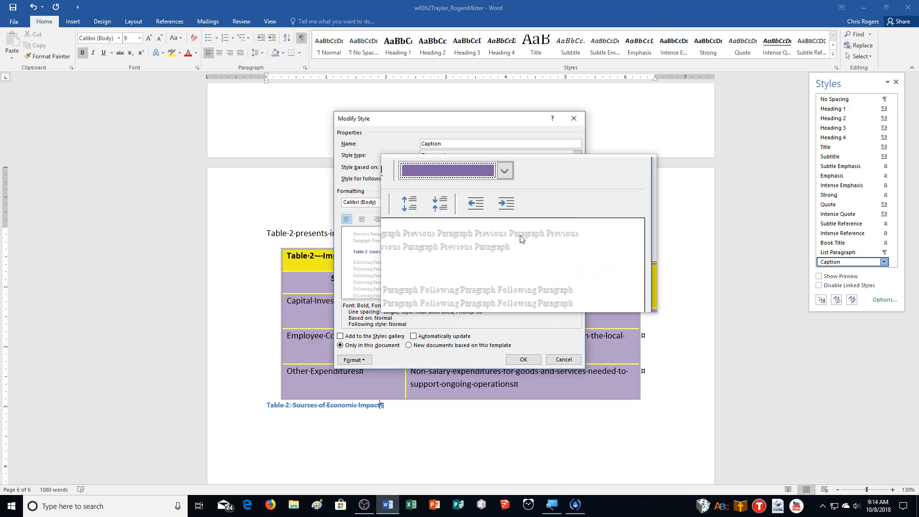
{"action": "left_click", "coordinate": [516, 365]}
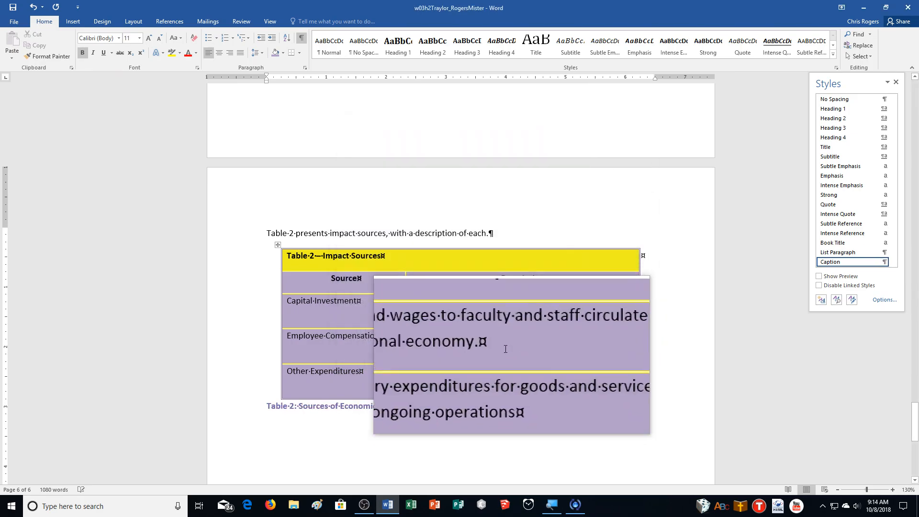
{"action": "left_click", "coordinate": [897, 84]}
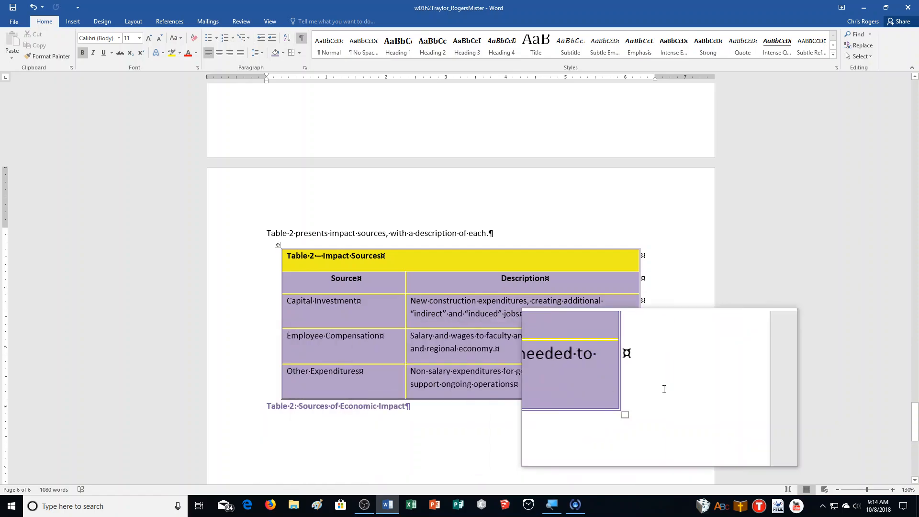
- Insert the text from the file w03h2Text in the Downloads folder at the end of the Table 2 caption
{"action": "scroll", "coordinate": [660, 387], "scroll_direction": "down", "scroll_amount": 2}
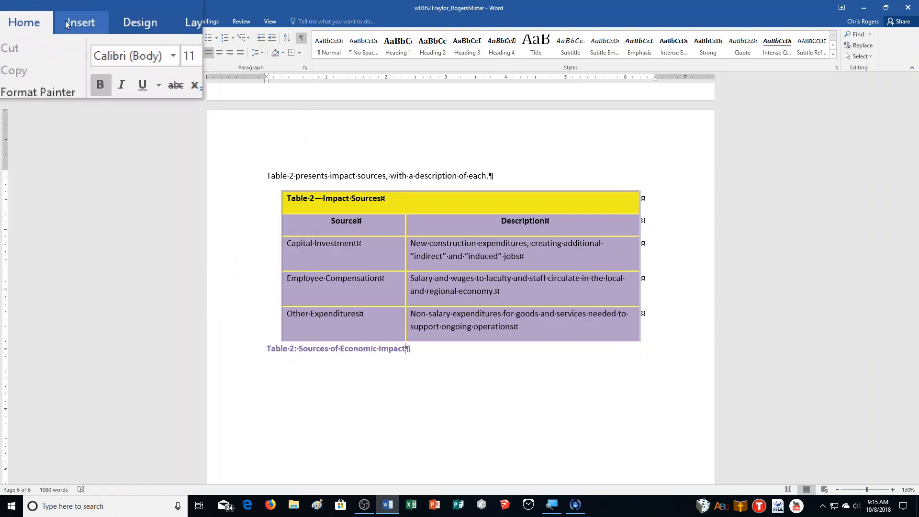
{"action": "left_click", "coordinate": [69, 21]}
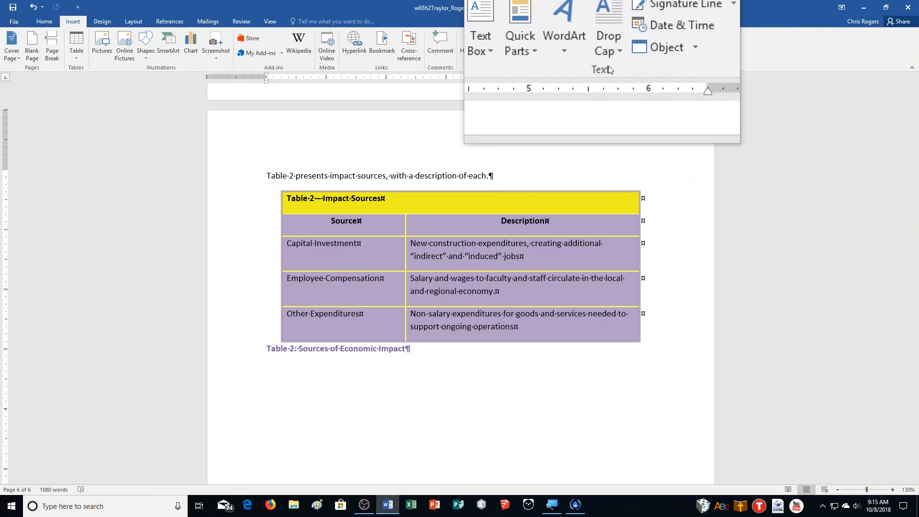
{"action": "left_click", "coordinate": [649, 58]}
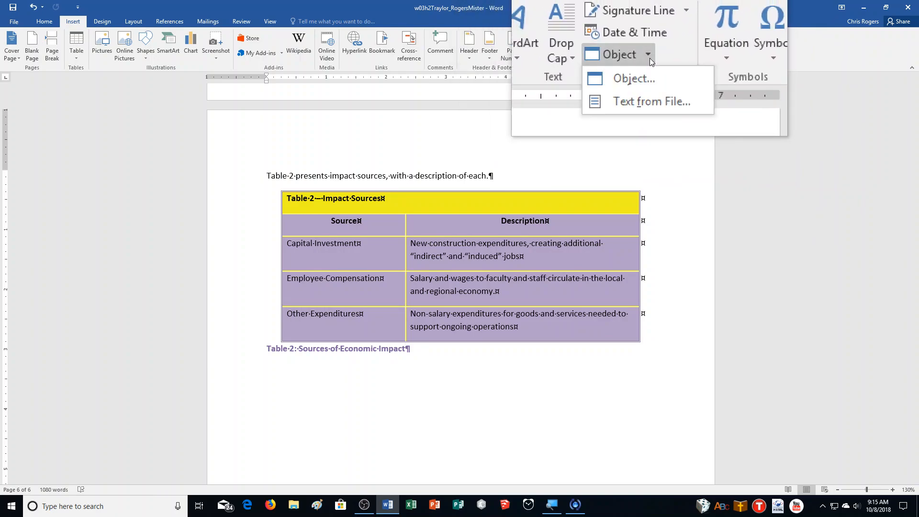
{"action": "left_click", "coordinate": [650, 80]}
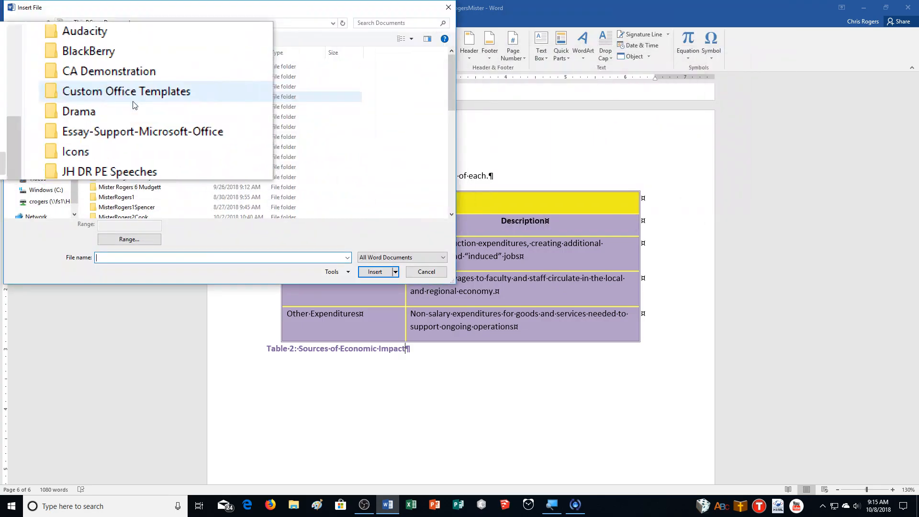
{"action": "left_click", "coordinate": [30, 142]}
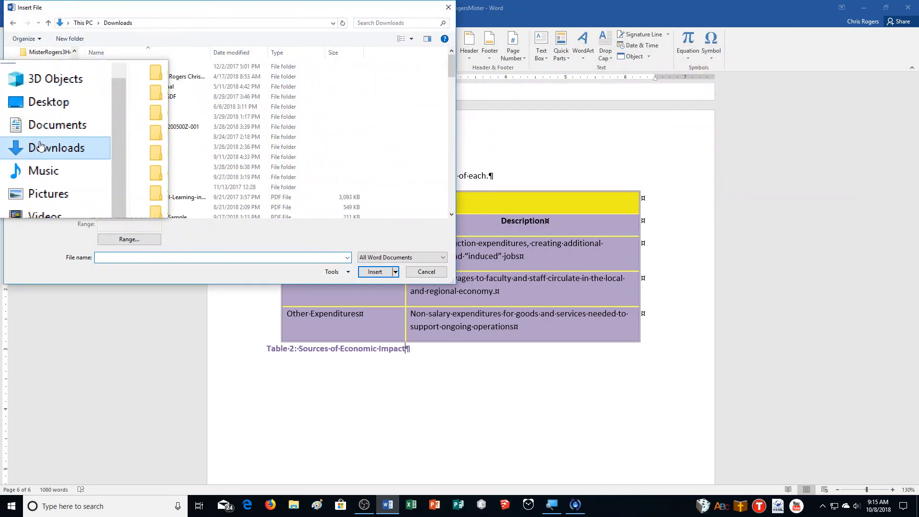
{"action": "left_click", "coordinate": [363, 23]}
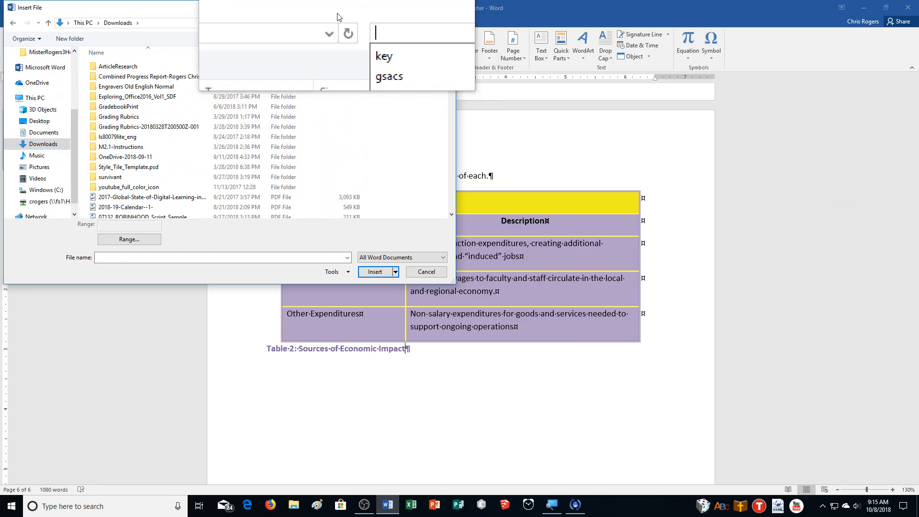
{"action": "type", "text": "w03h2"}
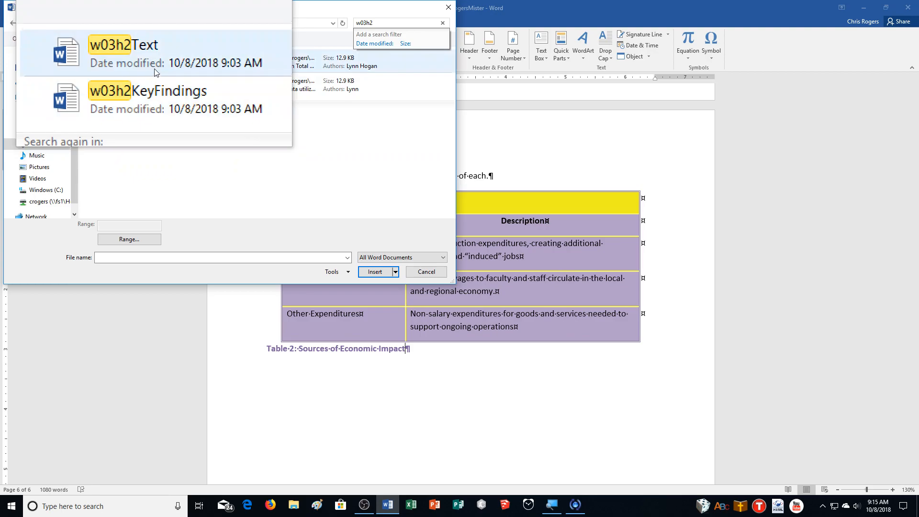
{"action": "left_click", "coordinate": [140, 60]}
{"action": "left_click", "coordinate": [379, 272]}
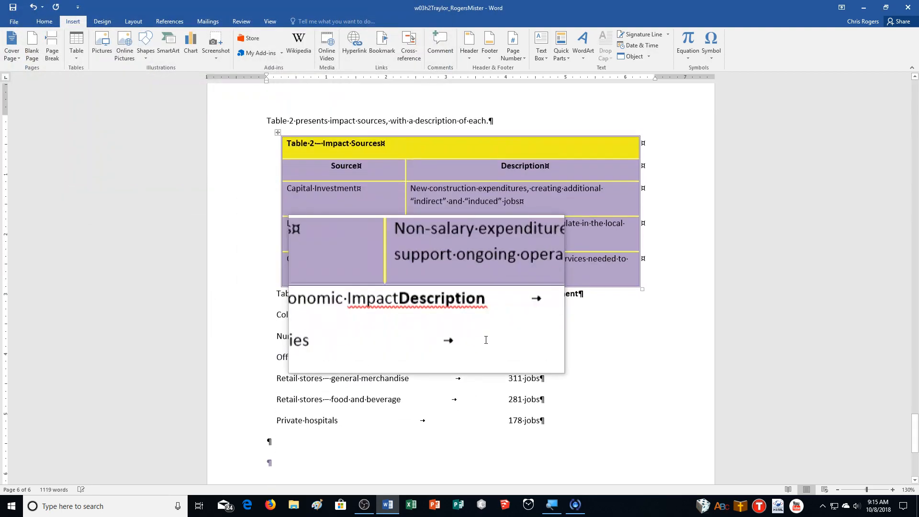
{"action": "scroll", "coordinate": [783, 340], "scroll_direction": "down", "scroll_amount": 1}
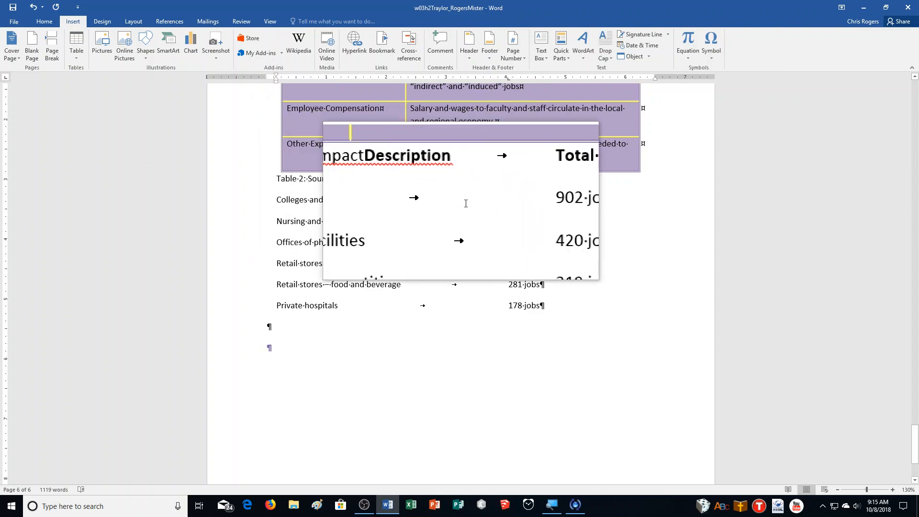
- Try to separate the inserted employment text from the Table 2 caption, and undo both the split and the text insertion
{"action": "key", "text": "Return"}
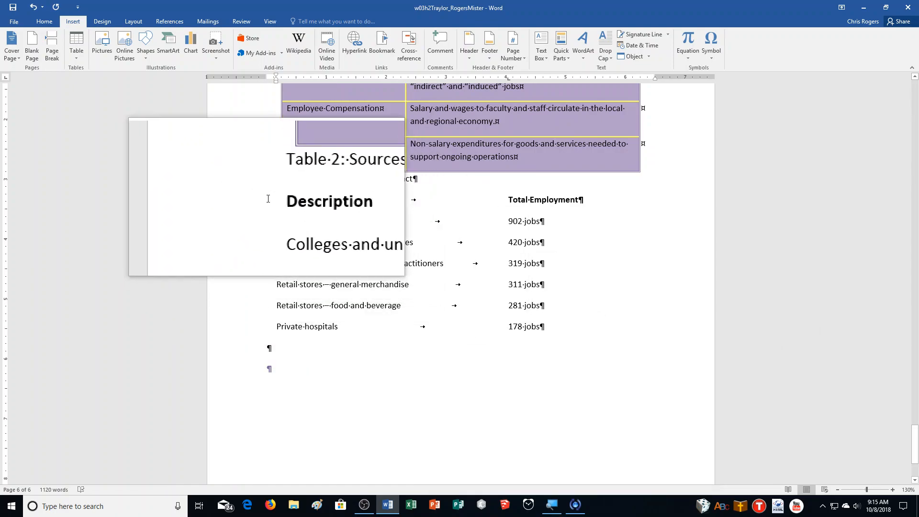
{"action": "left_click_drag", "start_coordinate": [258, 209], "coordinate": [264, 328]}
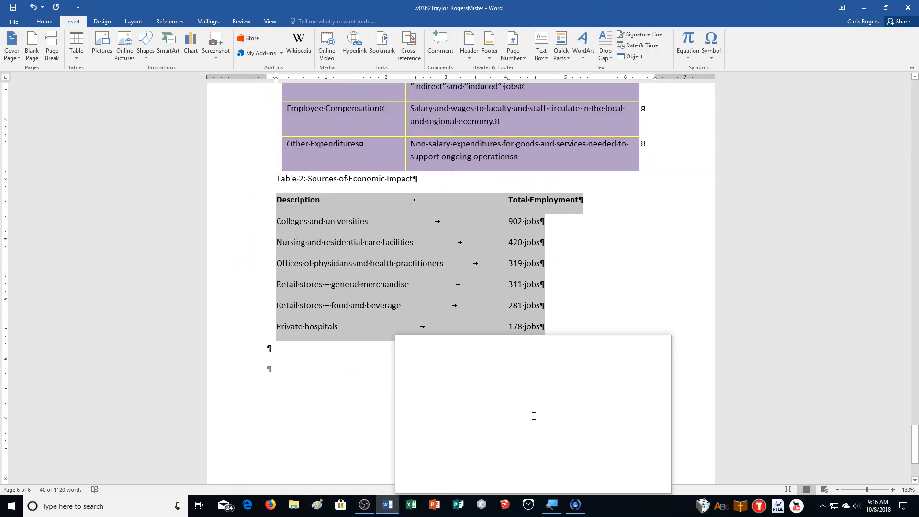
{"action": "key", "text": "ctrl+z"}
{"action": "key", "text": "ctrl+z"}
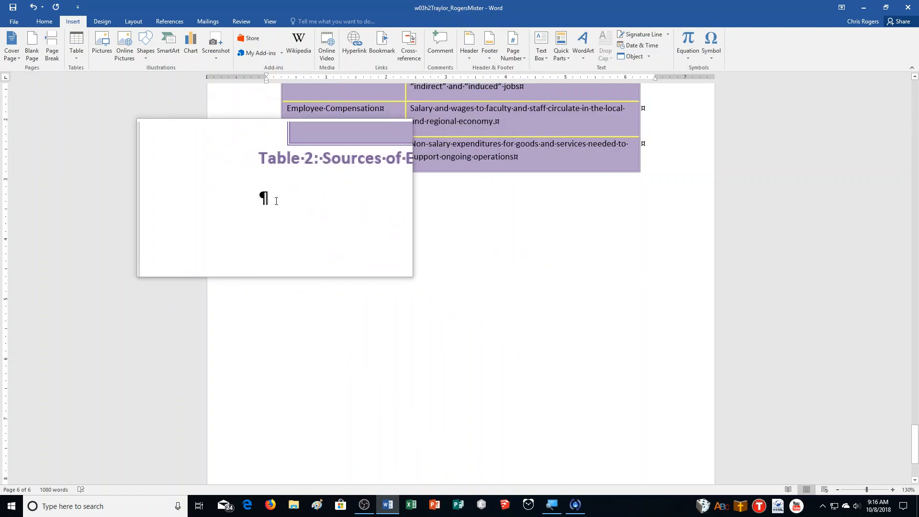
- Insert the text from the file w03h2Text in the Downloads folder into the empty paragraph below the Table 2 caption
{"action": "left_click", "coordinate": [647, 57]}
{"action": "left_click", "coordinate": [644, 78]}
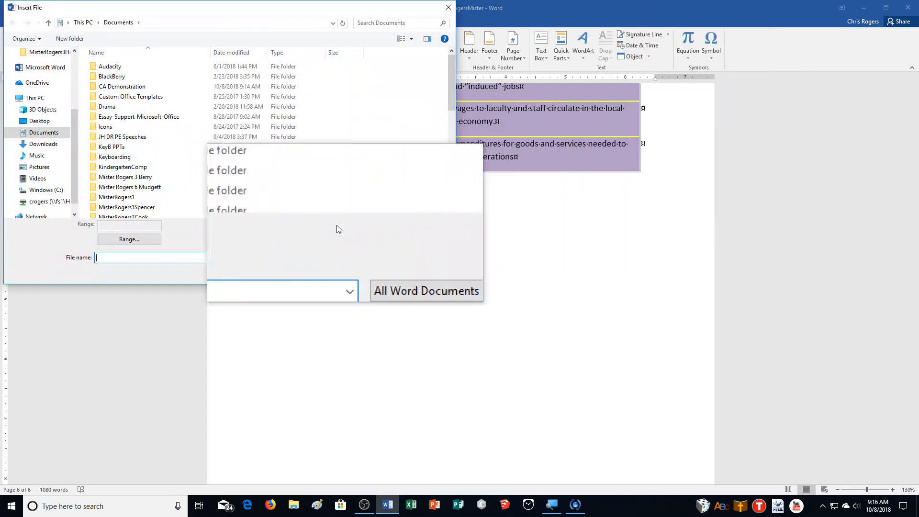
{"action": "left_click", "coordinate": [33, 144]}
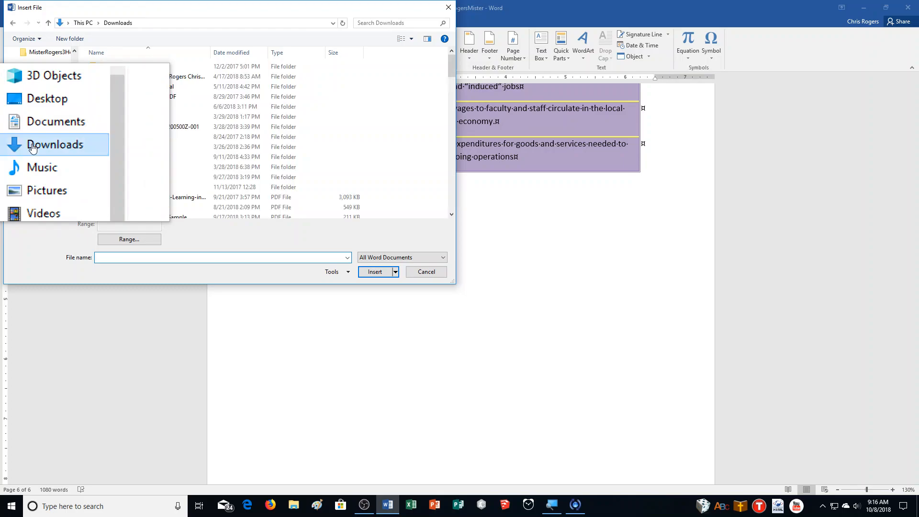
{"action": "scroll", "coordinate": [339, 155], "scroll_direction": "down", "scroll_amount": 10}
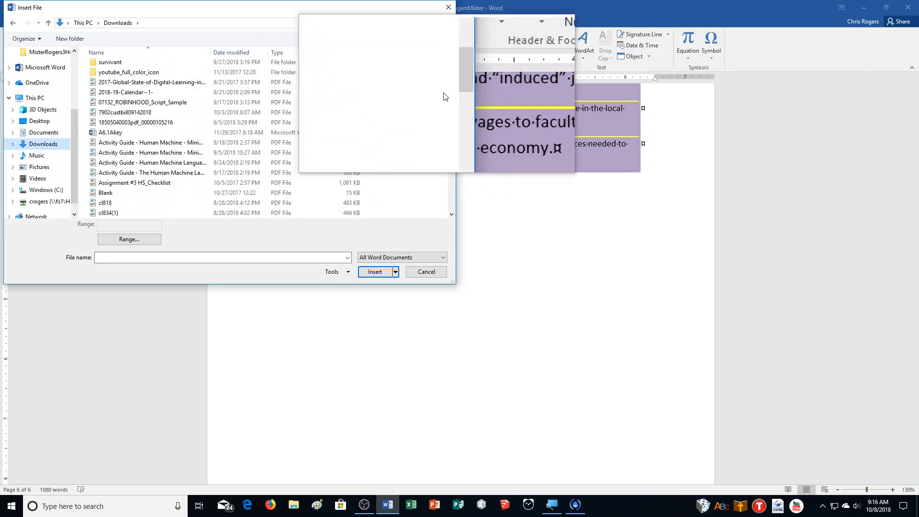
{"action": "left_click_drag", "start_coordinate": [451, 94], "coordinate": [445, 199]}
{"action": "left_click", "coordinate": [132, 203]}
{"action": "left_click", "coordinate": [373, 275]}
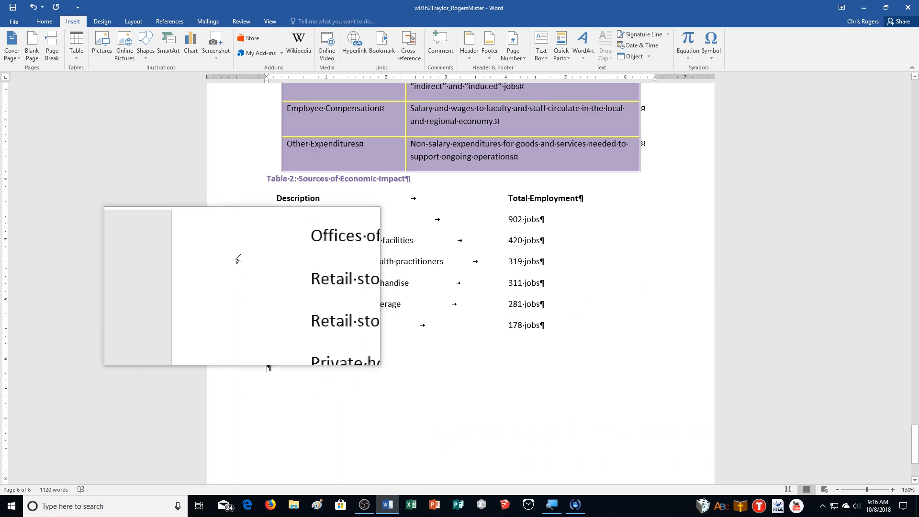
- Convert the inserted employment lines, from Description to Private hospitals, into a table with text separated at tabs and automatic fixed column width
{"action": "left_click_drag", "start_coordinate": [252, 206], "coordinate": [266, 325]}
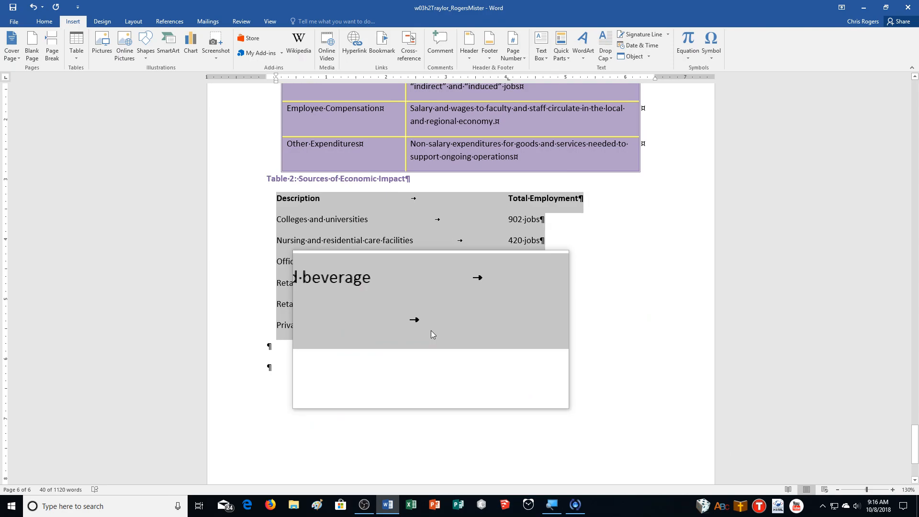
{"action": "left_click", "coordinate": [78, 51]}
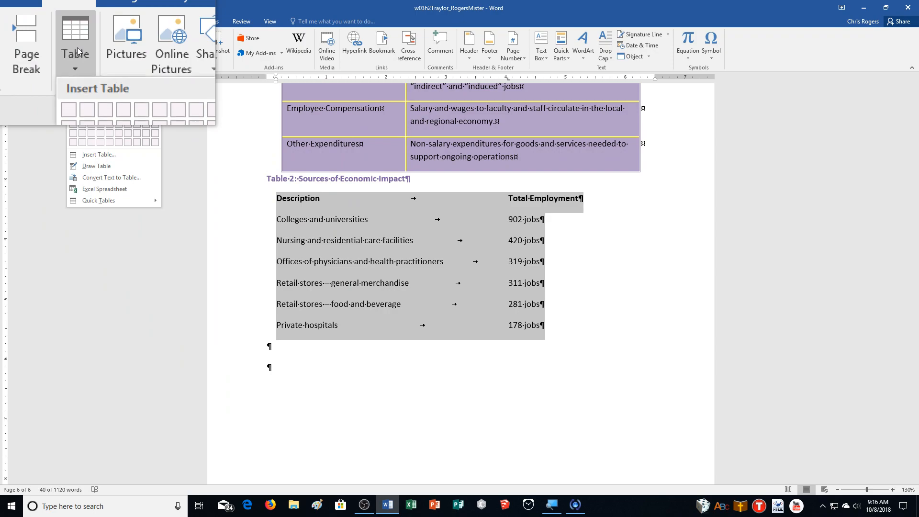
{"action": "left_click", "coordinate": [97, 180]}
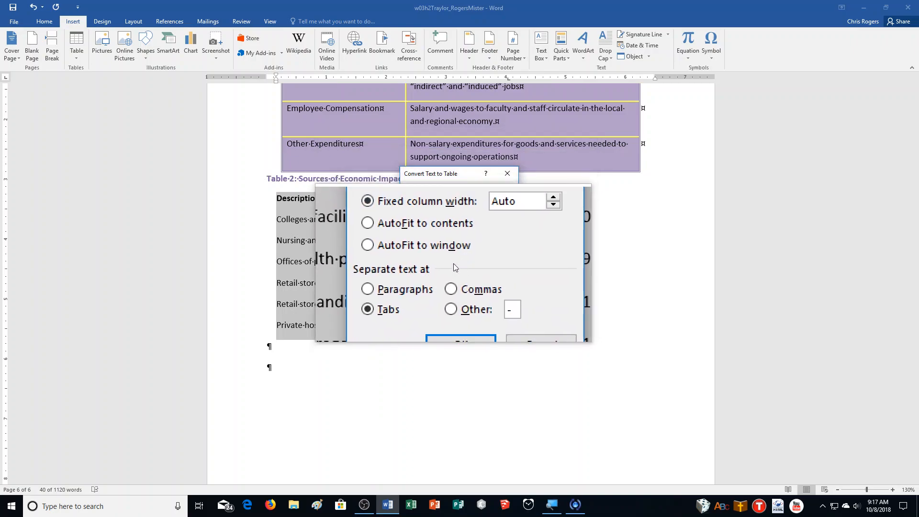
{"action": "left_click", "coordinate": [458, 303]}
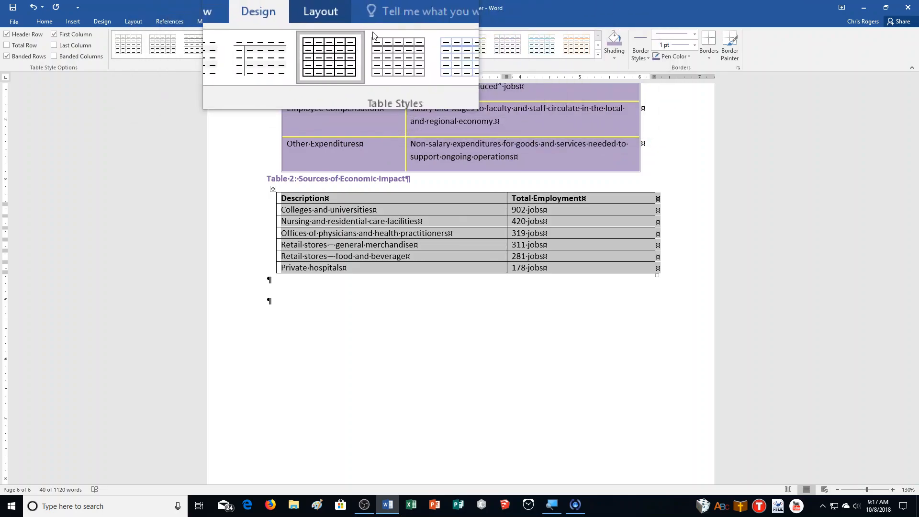
- Apply the Grid Table 2 - Accent 4 style to the employment table
{"action": "left_click", "coordinate": [599, 56]}
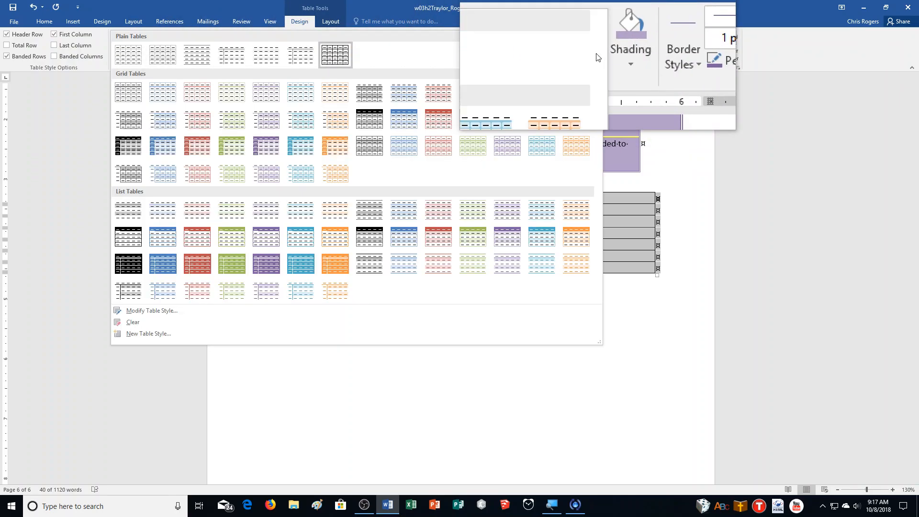
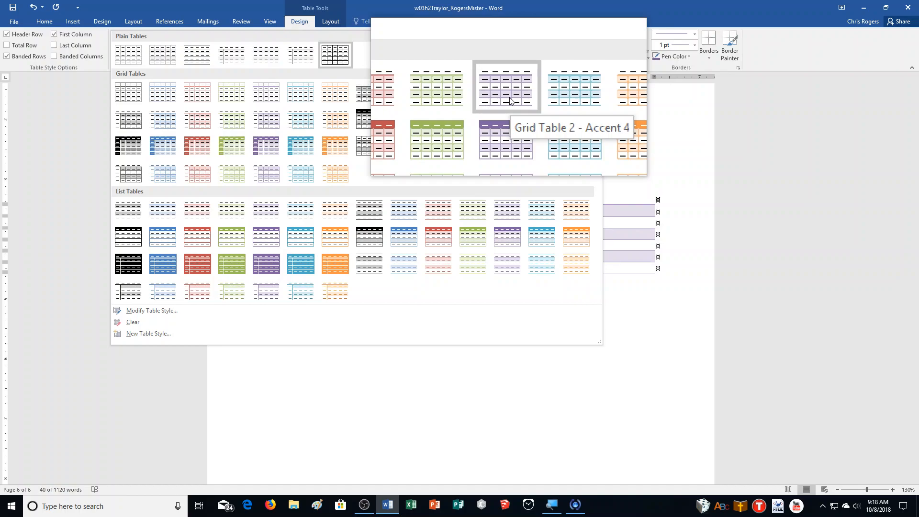
{"action": "left_click", "coordinate": [266, 120]}
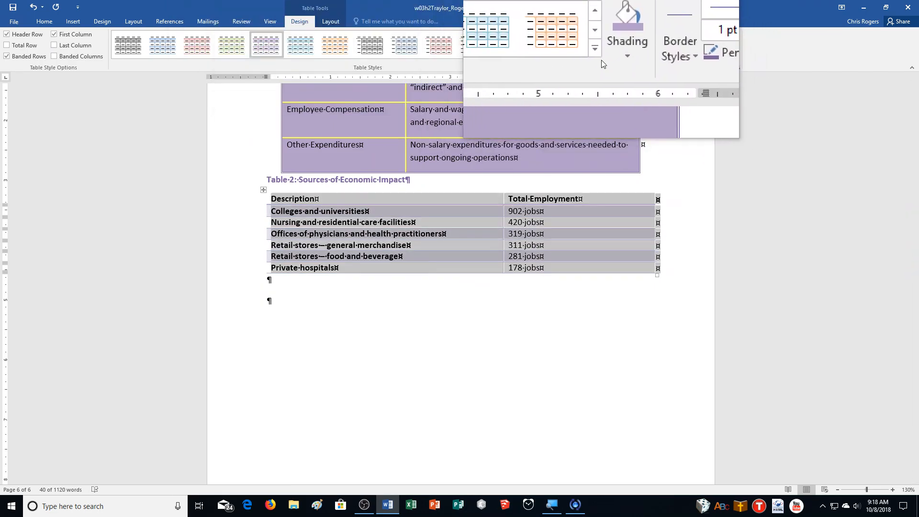
{"action": "left_click", "coordinate": [598, 55]}
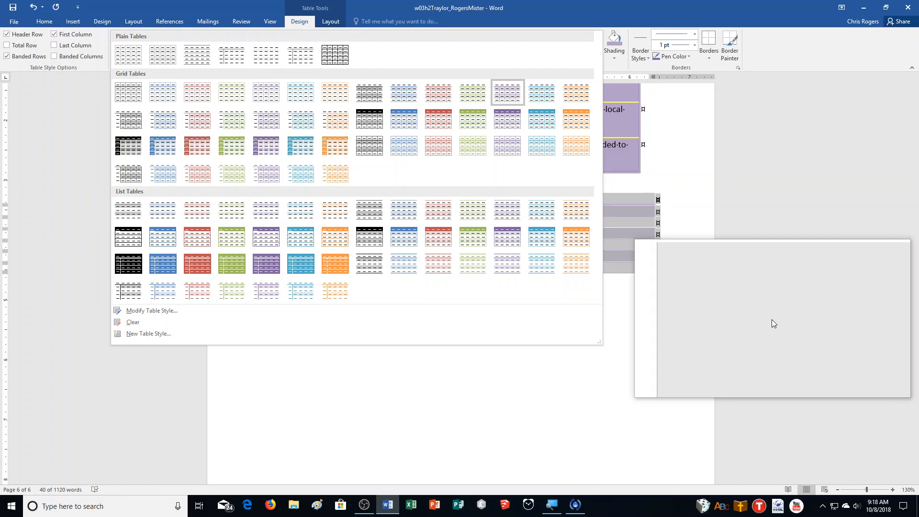
{"action": "left_click", "coordinate": [713, 295]}
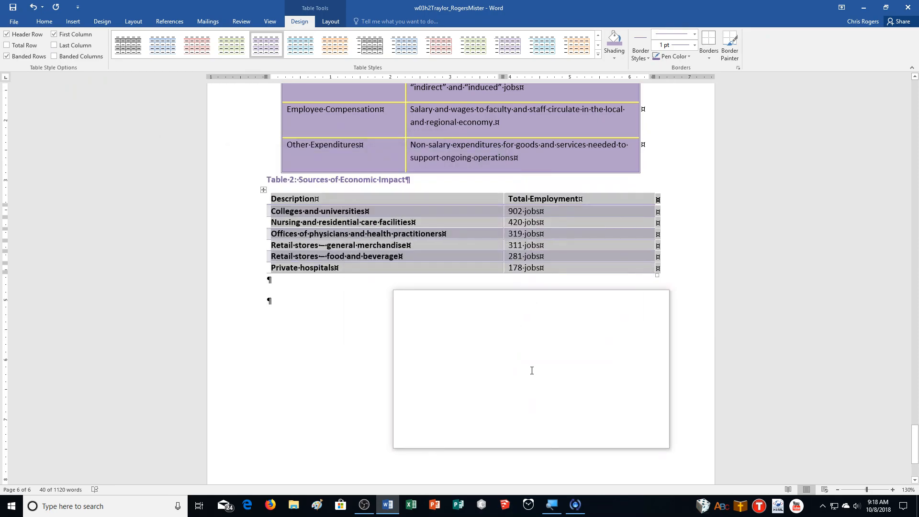
{"action": "left_click", "coordinate": [456, 248]}
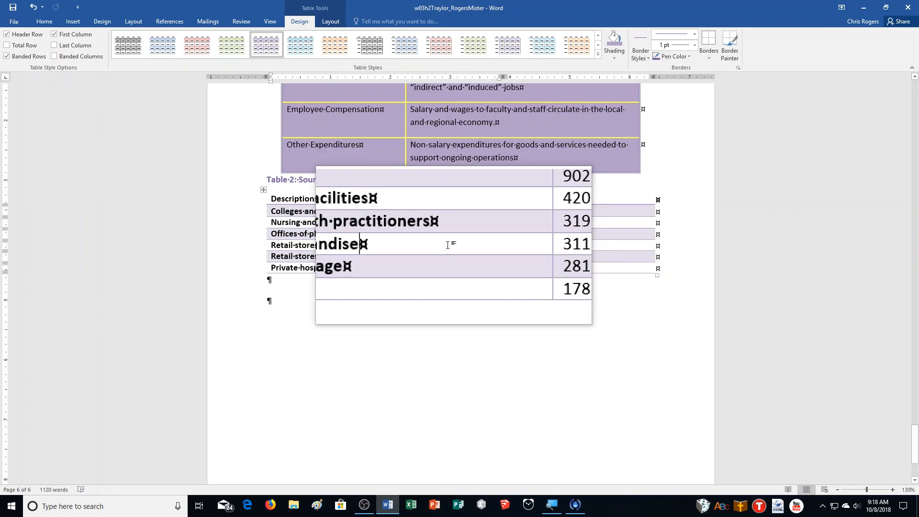
- Insert the caption "Table 3: Economic Impact by Employment" below the employment table
{"action": "left_click", "coordinate": [171, 23]}
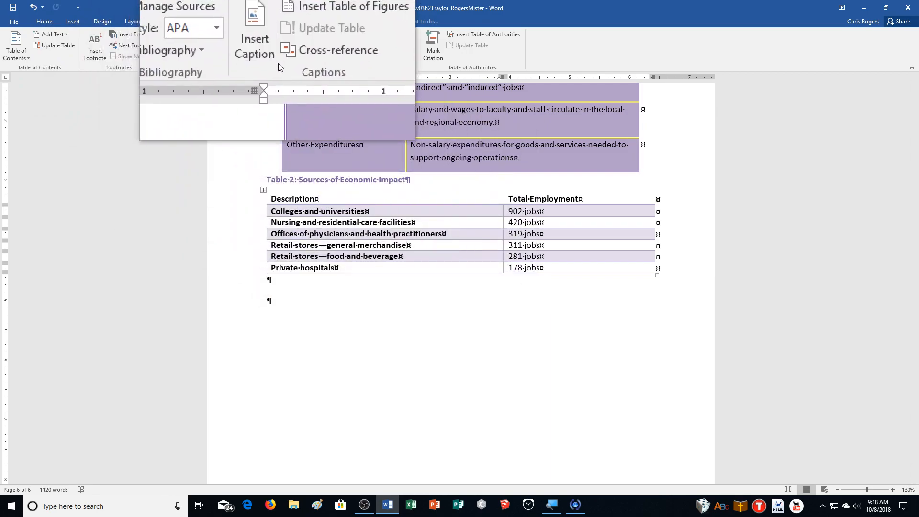
{"action": "left_click", "coordinate": [269, 58]}
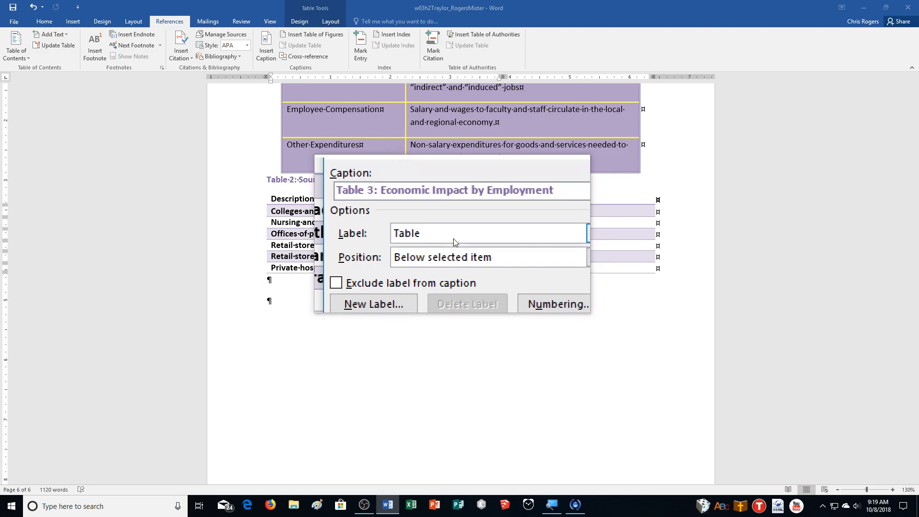
{"action": "left_click", "coordinate": [484, 288]}
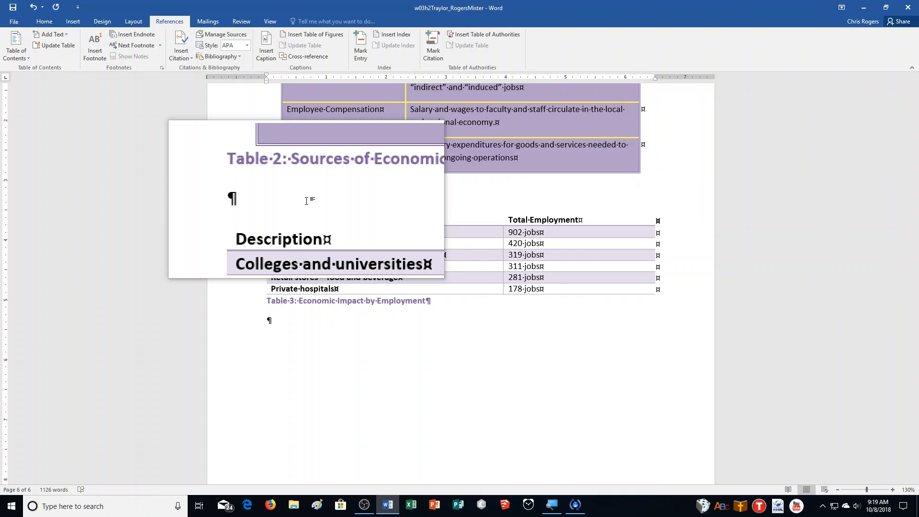
- Add the line "Table 3 summarizes the total employment impact of Traylor University" above the employment table and run a spelling and grammar check
{"action": "key", "text": "Return"}
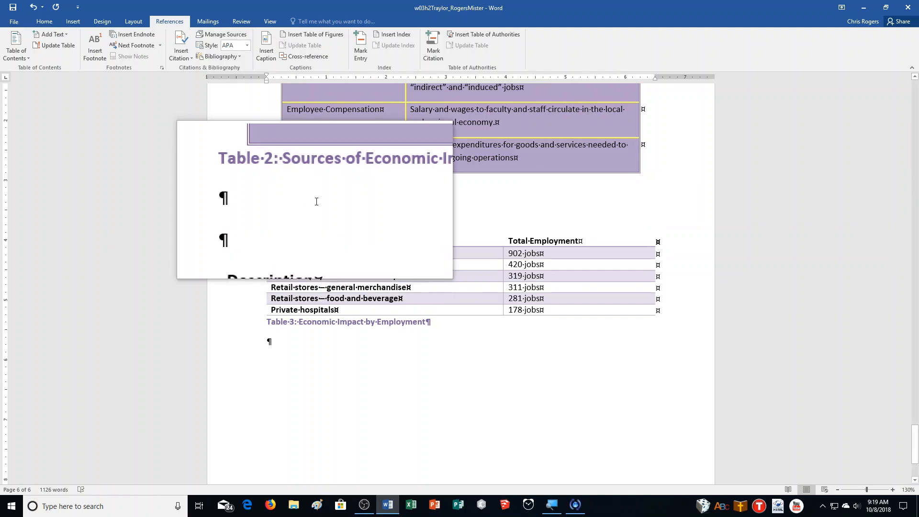
{"action": "type", "text": "T"}
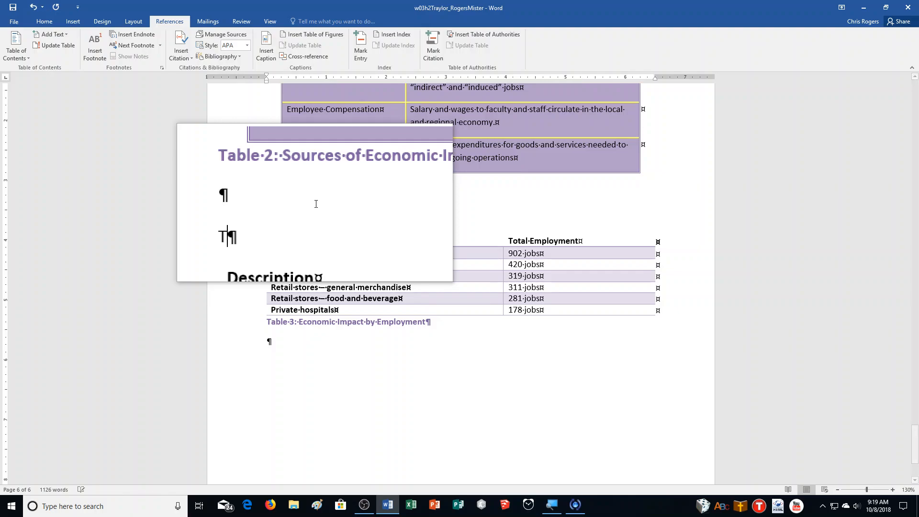
{"action": "type", "text": "able 3 summarizes the to"}
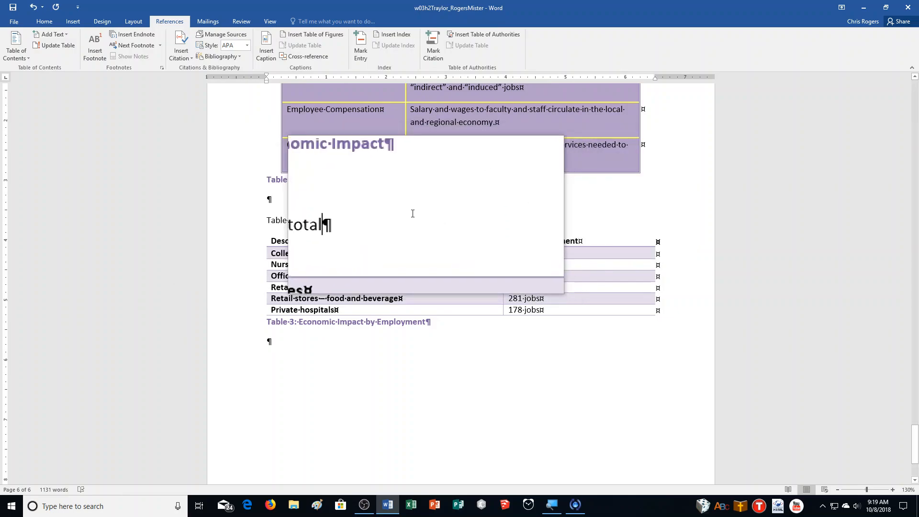
{"action": "type", "text": "tal emp"}
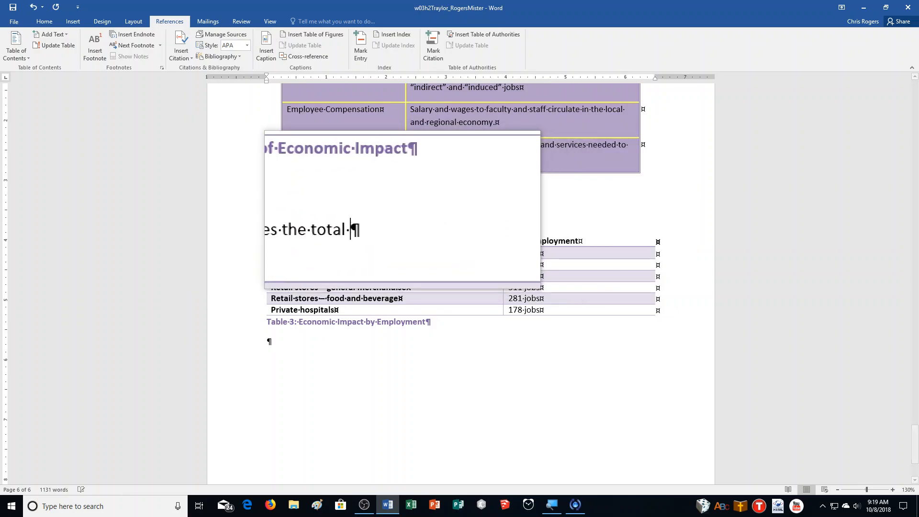
{"action": "type", "text": "loyment impact d"}
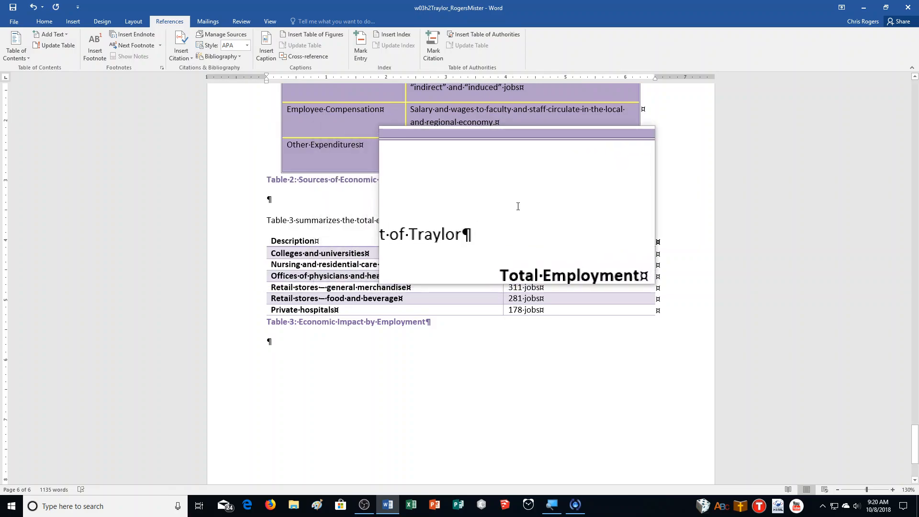
{"action": "type", "text": "ni"}
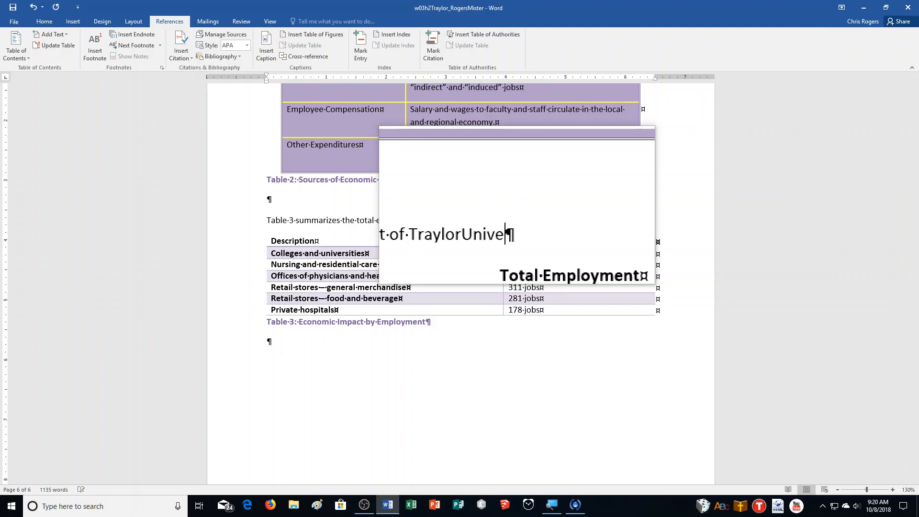
{"action": "key", "text": "BackSpace"}
{"action": "key", "text": "BackSpace"}
{"action": "key", "text": "BackSpace"}
{"action": "key", "text": "BackSpace"}
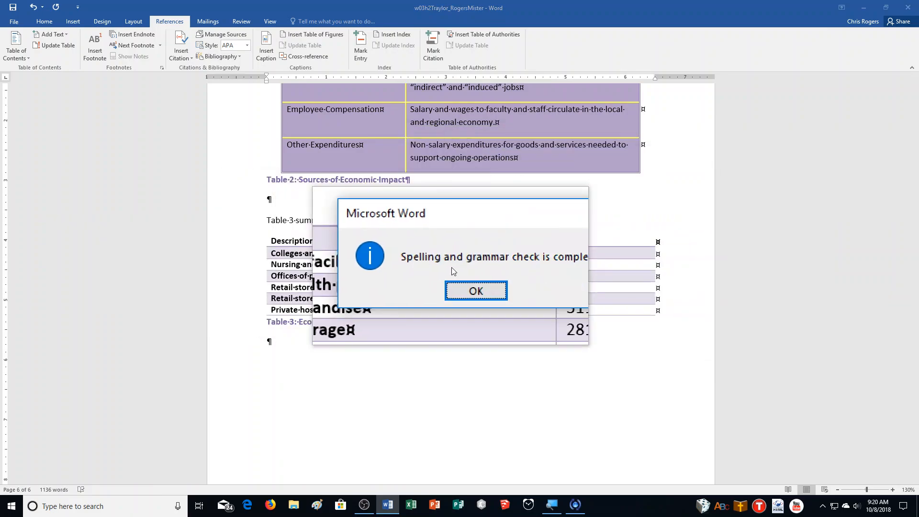
{"action": "left_click", "coordinate": [512, 294]}
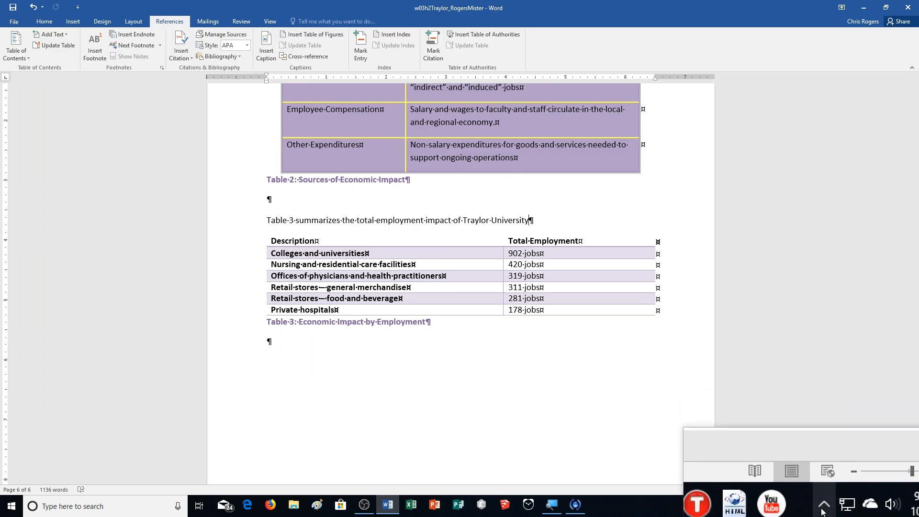
- Review the Key Findings section and the formatting and captions of Tables 1, 2 and 3
{"action": "scroll", "coordinate": [786, 395], "scroll_direction": "up", "scroll_amount": 1}
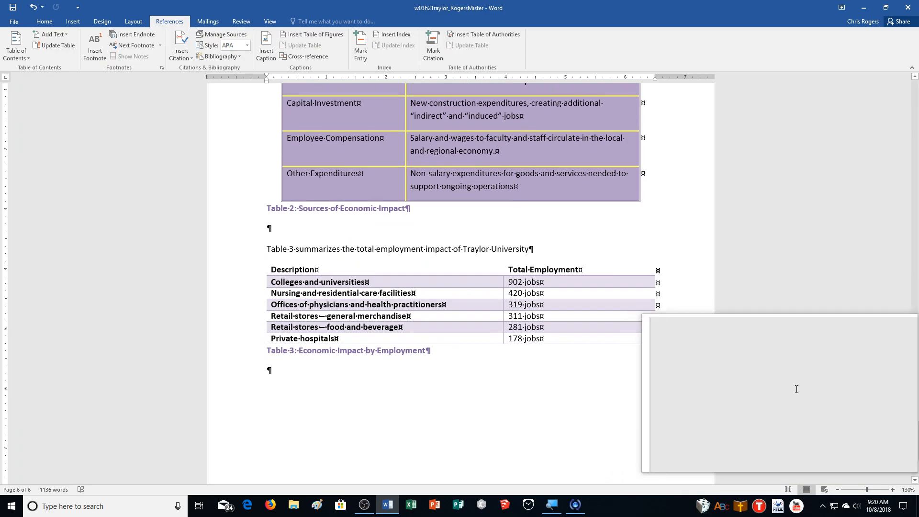
{"action": "scroll", "coordinate": [796, 389], "scroll_direction": "up", "scroll_amount": 7}
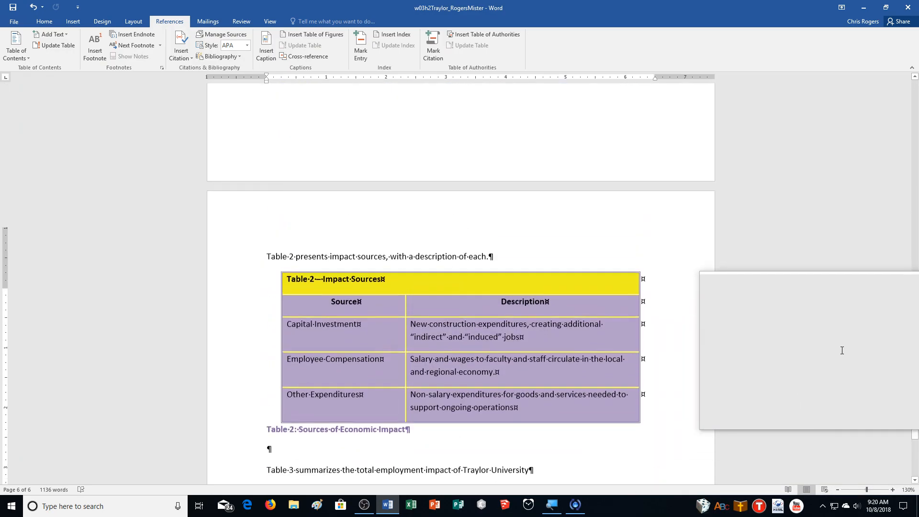
{"action": "scroll", "coordinate": [842, 351], "scroll_direction": "up", "scroll_amount": 7}
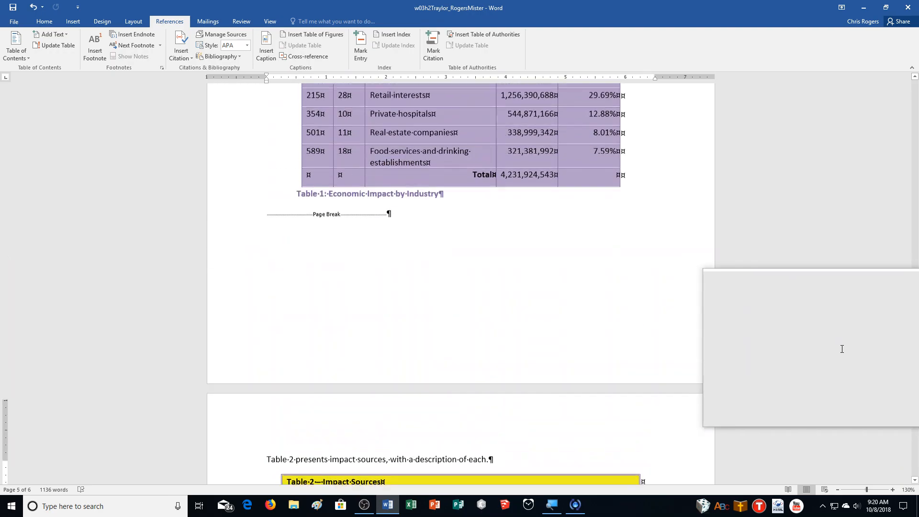
{"action": "scroll", "coordinate": [843, 349], "scroll_direction": "up", "scroll_amount": 7}
{"action": "scroll", "coordinate": [842, 348], "scroll_direction": "up", "scroll_amount": 6}
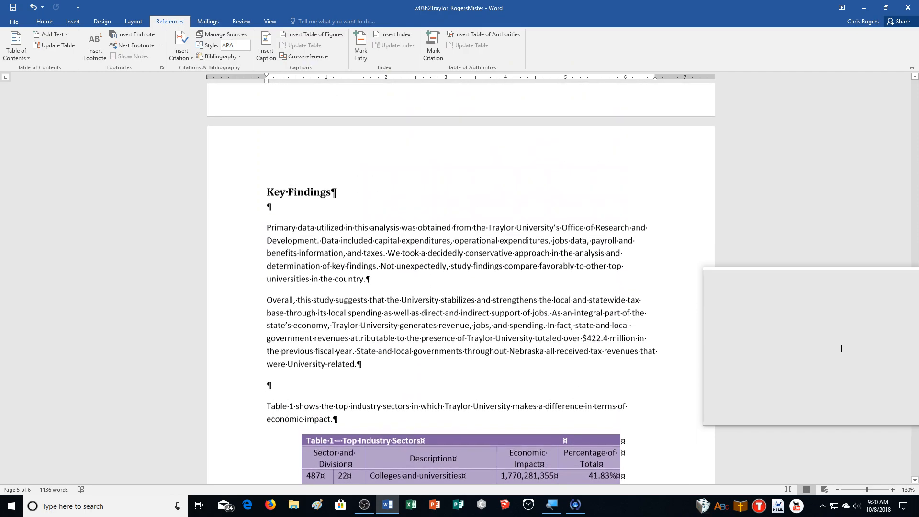
{"action": "scroll", "coordinate": [843, 348], "scroll_direction": "down", "scroll_amount": 6}
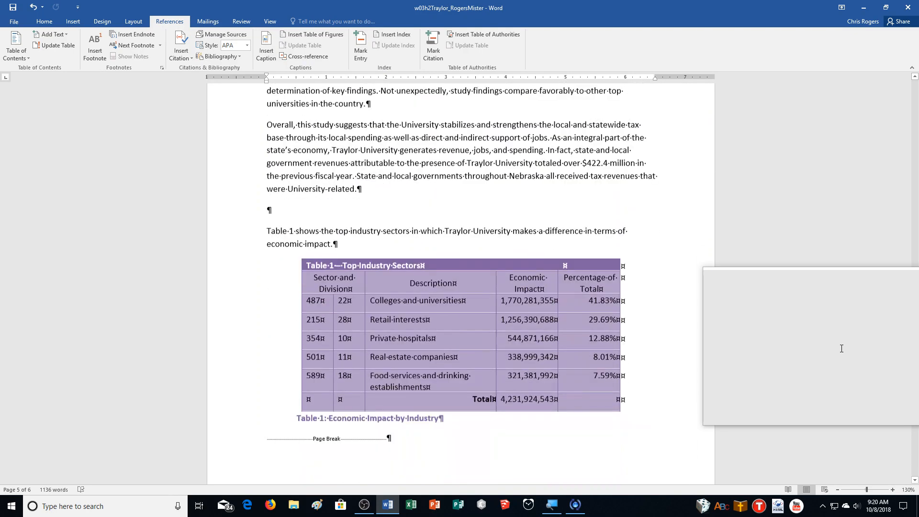
{"action": "scroll", "coordinate": [843, 349], "scroll_direction": "down", "scroll_amount": 10}
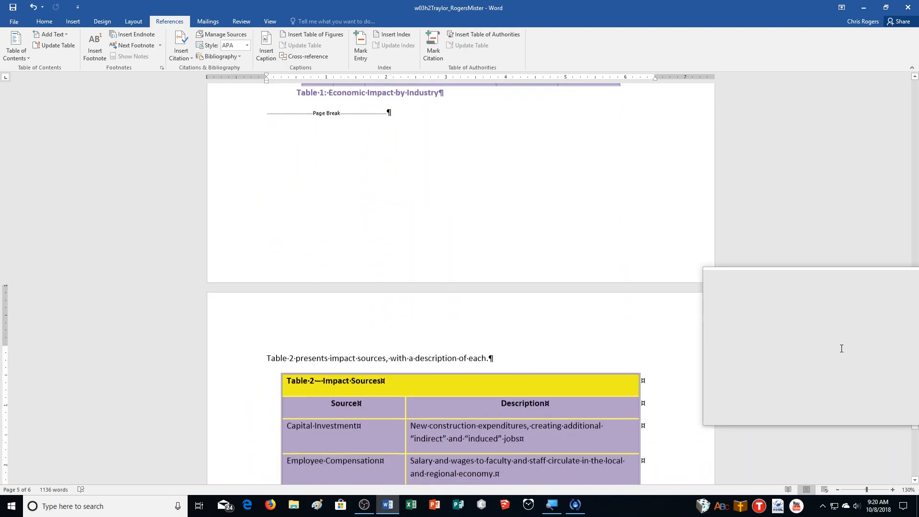
{"action": "scroll", "coordinate": [842, 348], "scroll_direction": "down", "scroll_amount": 8}
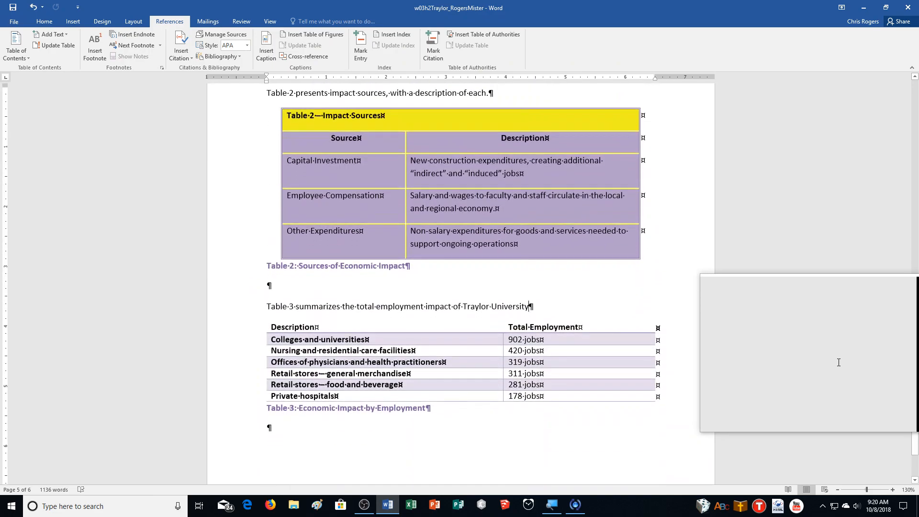
{"action": "left_click", "coordinate": [823, 507]}
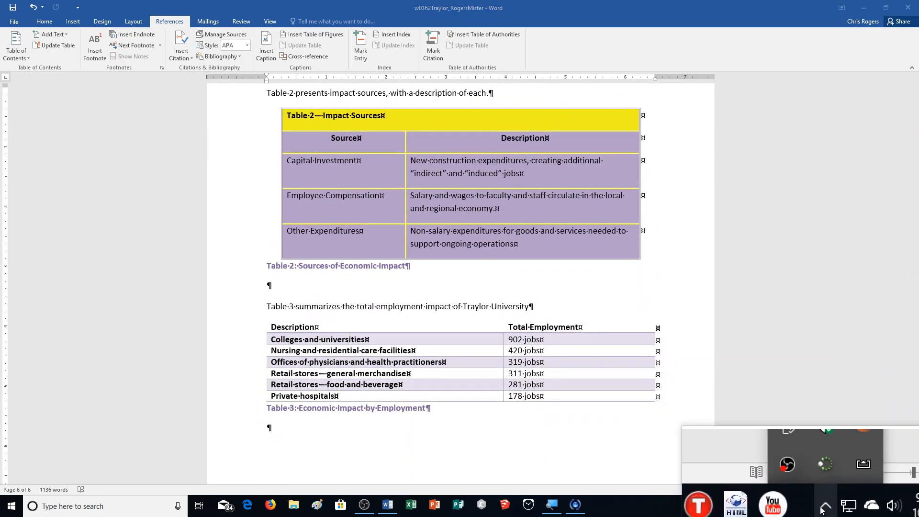
{"action": "left_click", "coordinate": [822, 510]}
{"action": "left_click", "coordinate": [445, 4]}
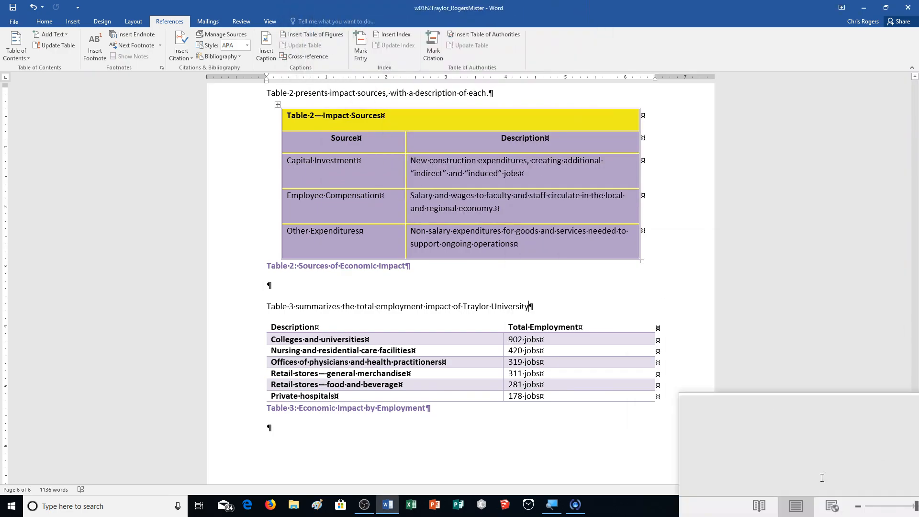
{"action": "left_click", "coordinate": [823, 507]}
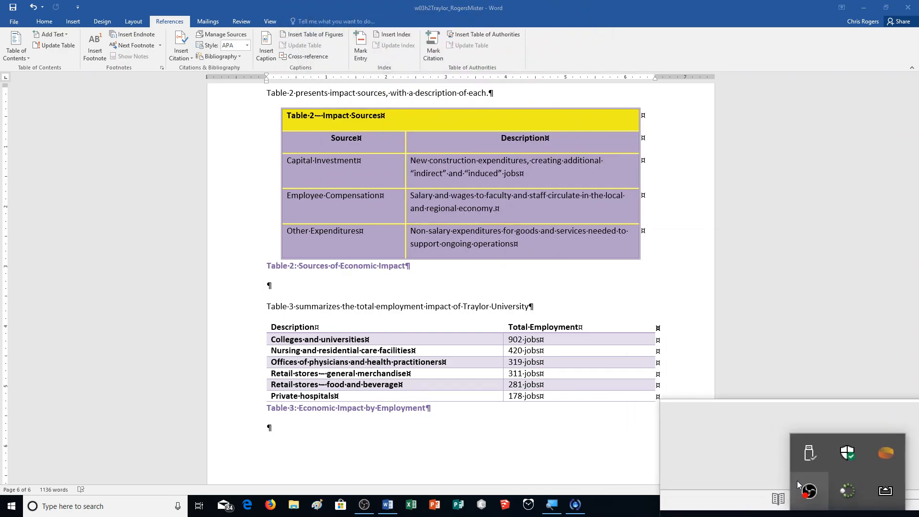